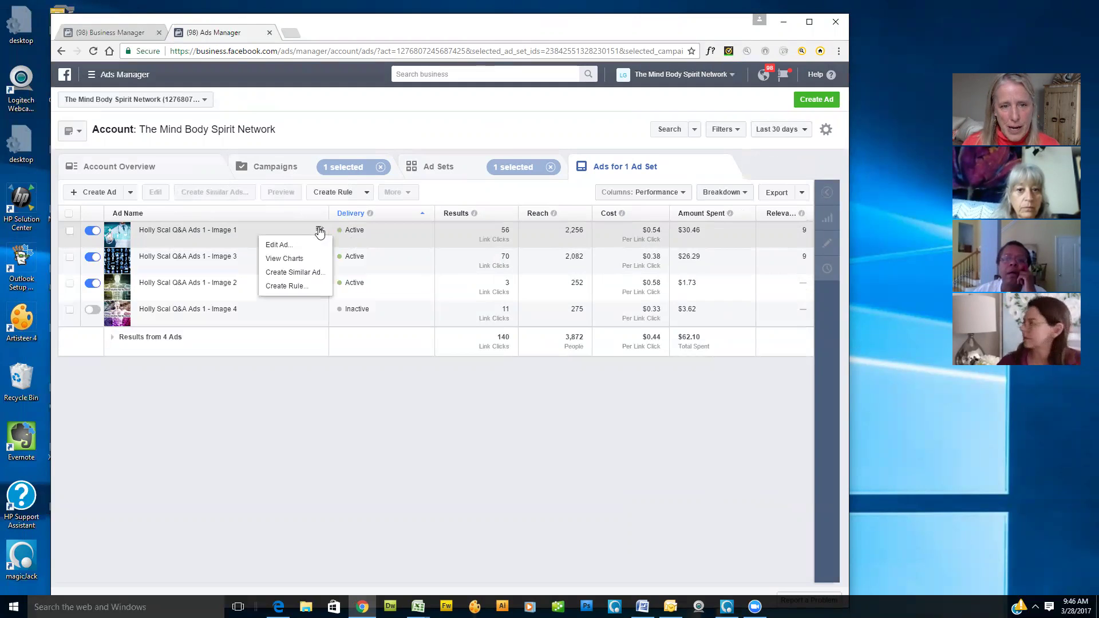
# Step: Open the first Q&A image ad in Edit Ad, review its preview full-screen, then minimize Chrome
pyautogui.click(329, 246)
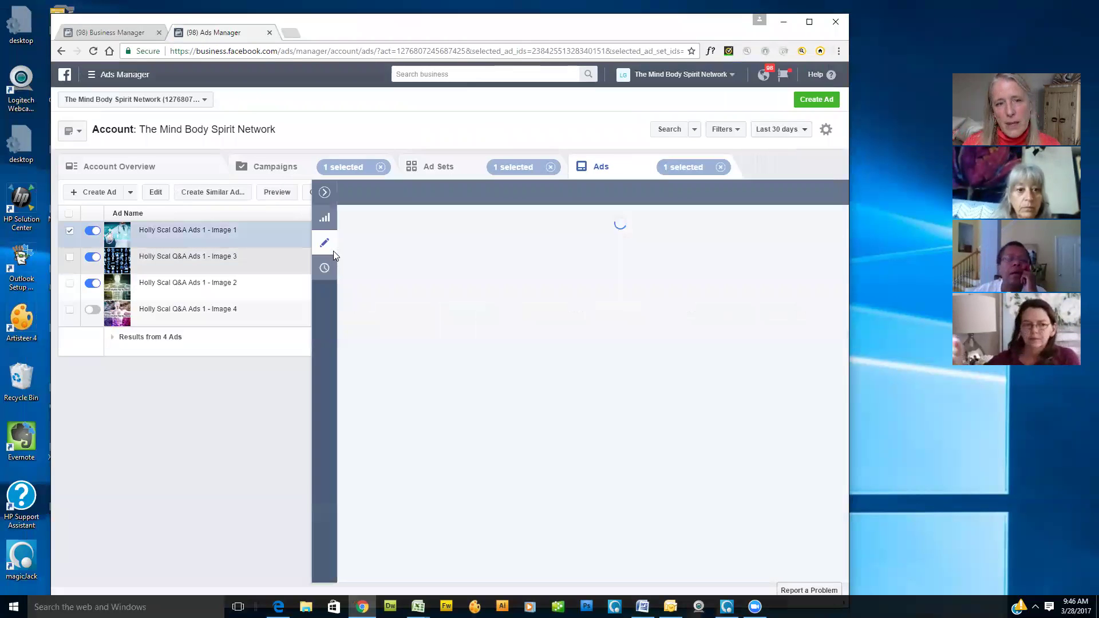
pyautogui.doubleClick(651, 25)
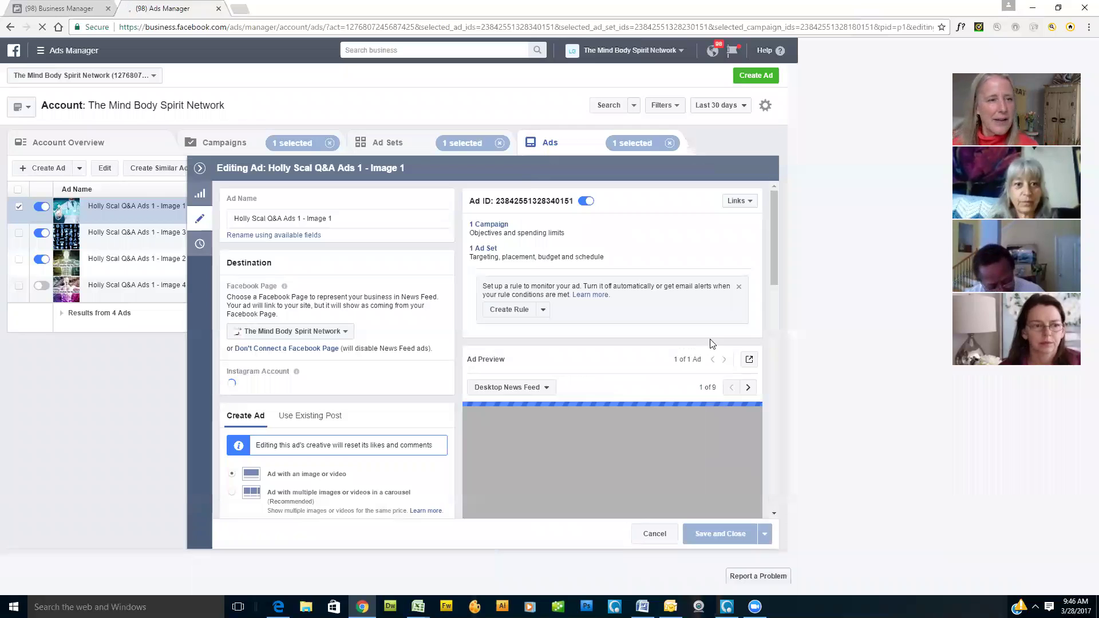
pyautogui.scroll(-2, 826, 367)
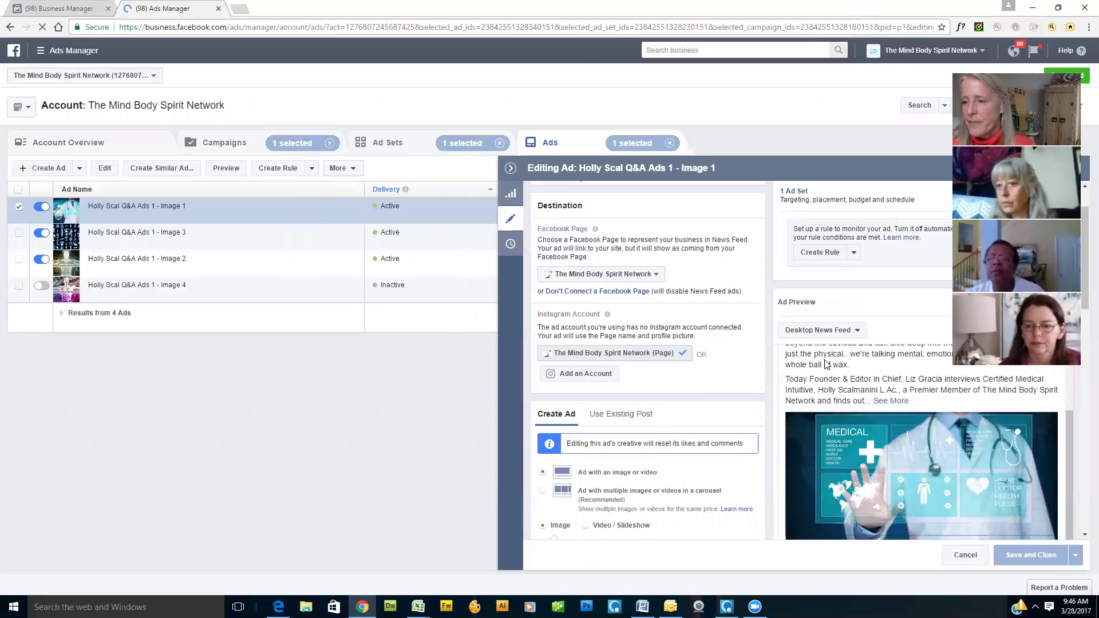
pyautogui.scroll(-1, 827, 366)
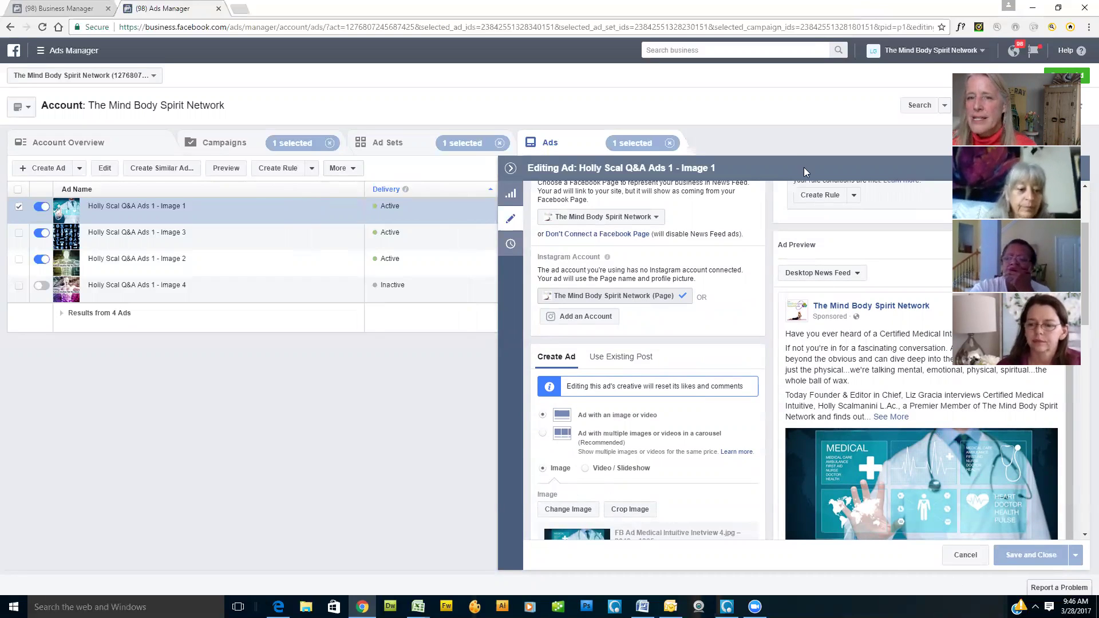
pyautogui.moveTo(788, 155); pyautogui.dragTo(816, 169)
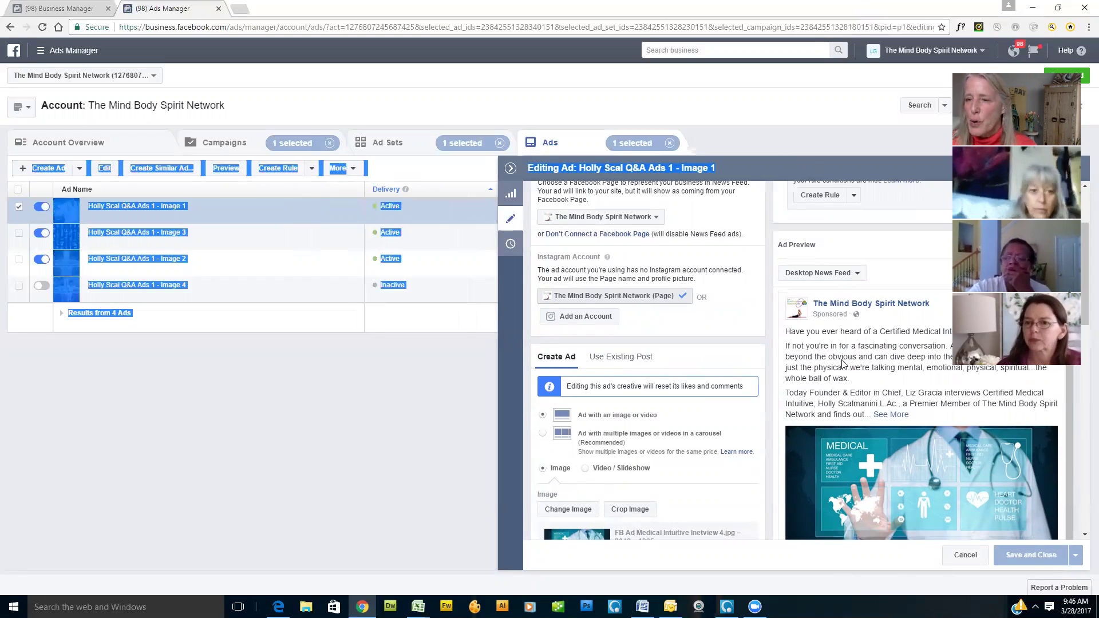
pyautogui.scroll(-3, 843, 363)
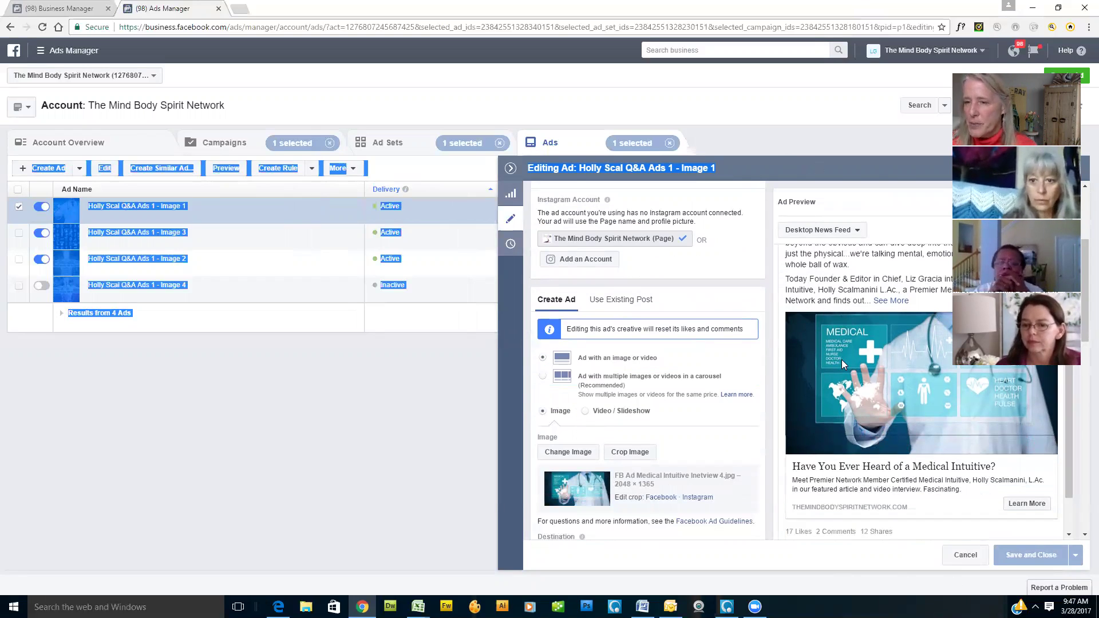
pyautogui.scroll(2, 842, 360)
pyautogui.scroll(-1, 843, 363)
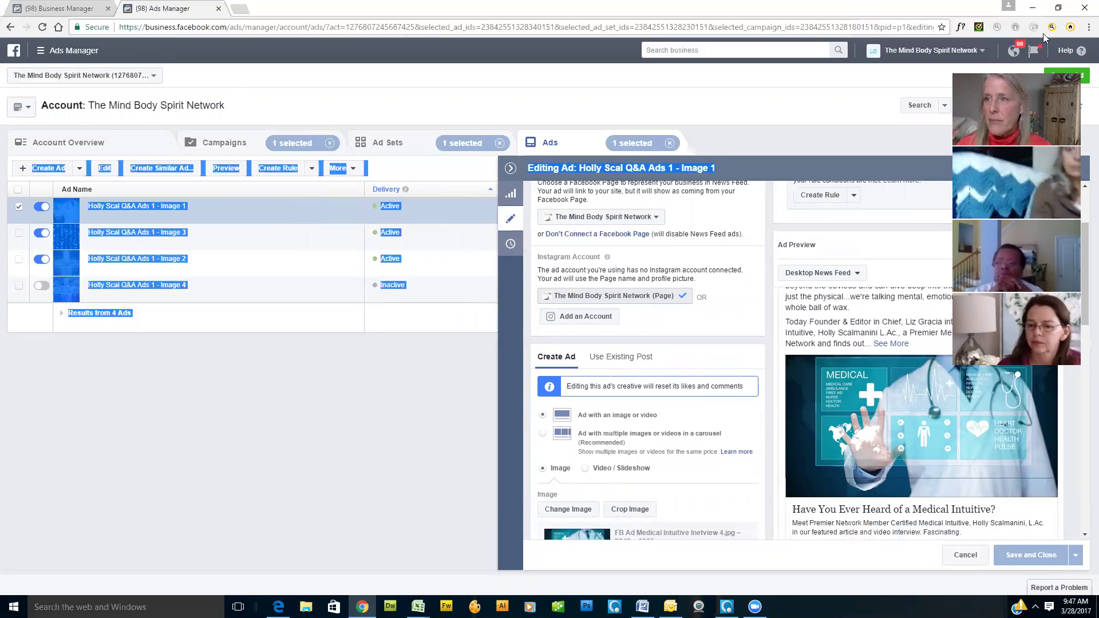
pyautogui.click(1032, 8)
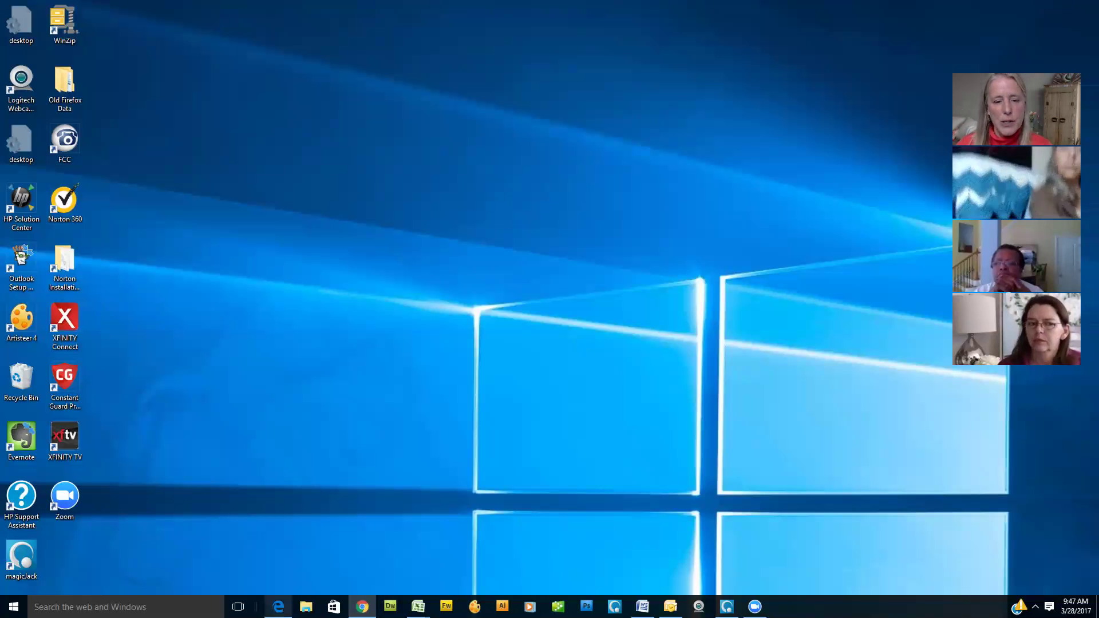
# Step: In Edge, open The Mind Body Spirit Network's featured medical intuitive article in a maximized window
pyautogui.click(278, 606)
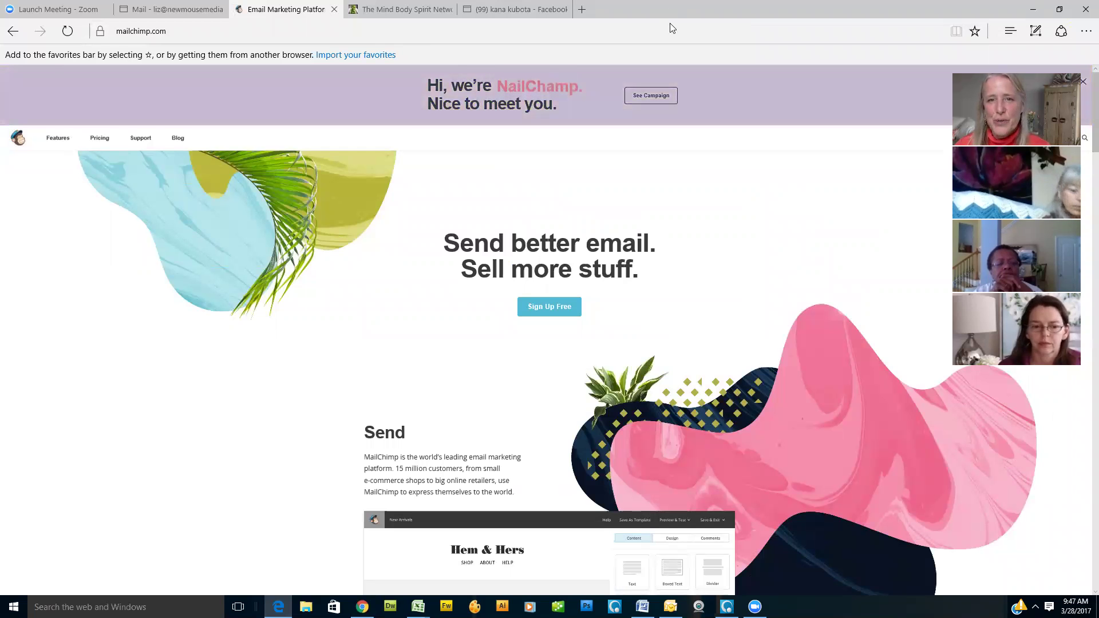
pyautogui.doubleClick(690, 9)
pyautogui.click(712, 39)
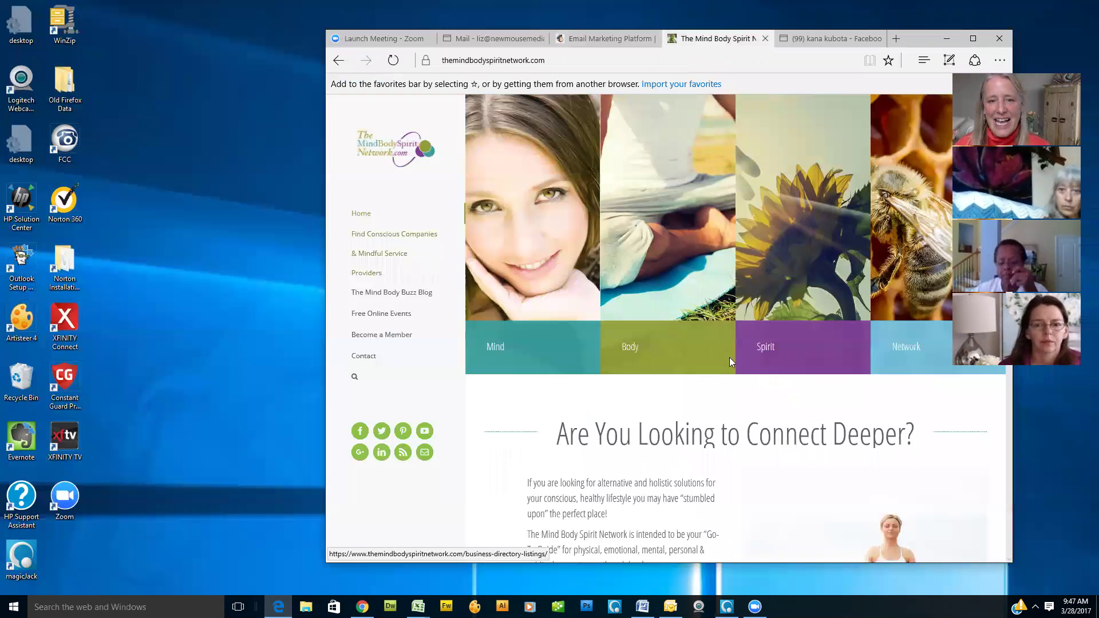
pyautogui.scroll(-15, 683, 382)
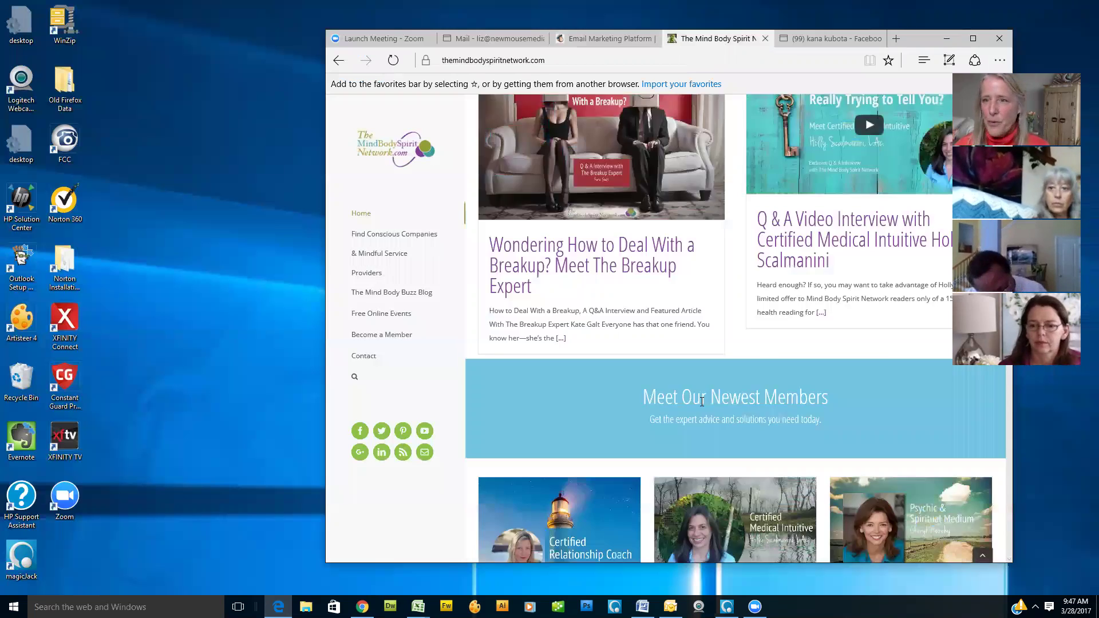
pyautogui.scroll(2, 715, 394)
pyautogui.scroll(-8, 714, 372)
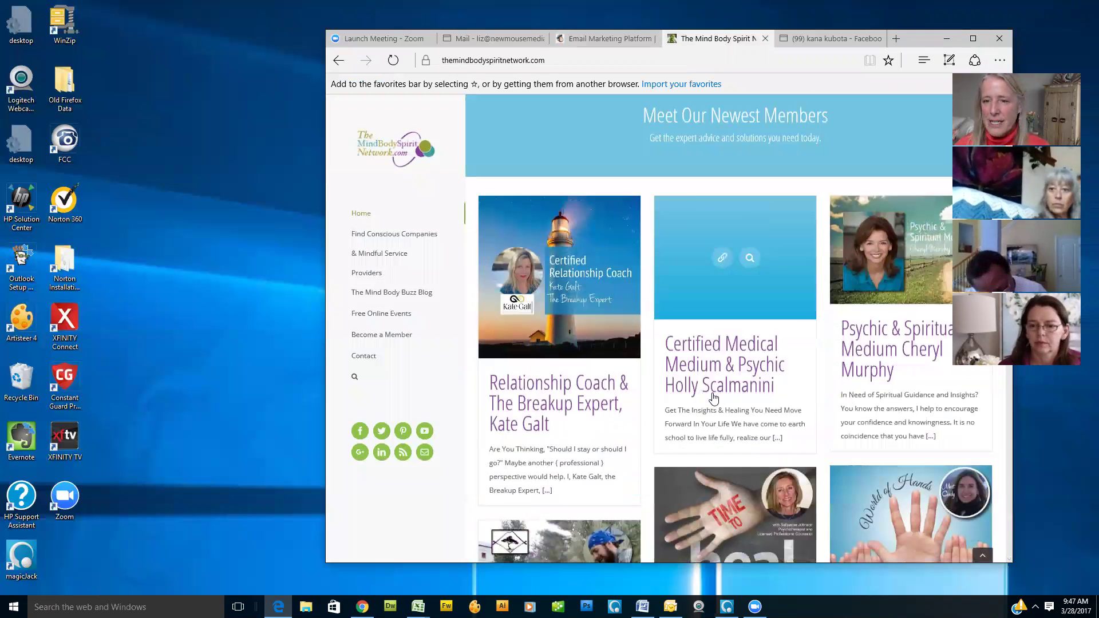
pyautogui.scroll(-8, 714, 323)
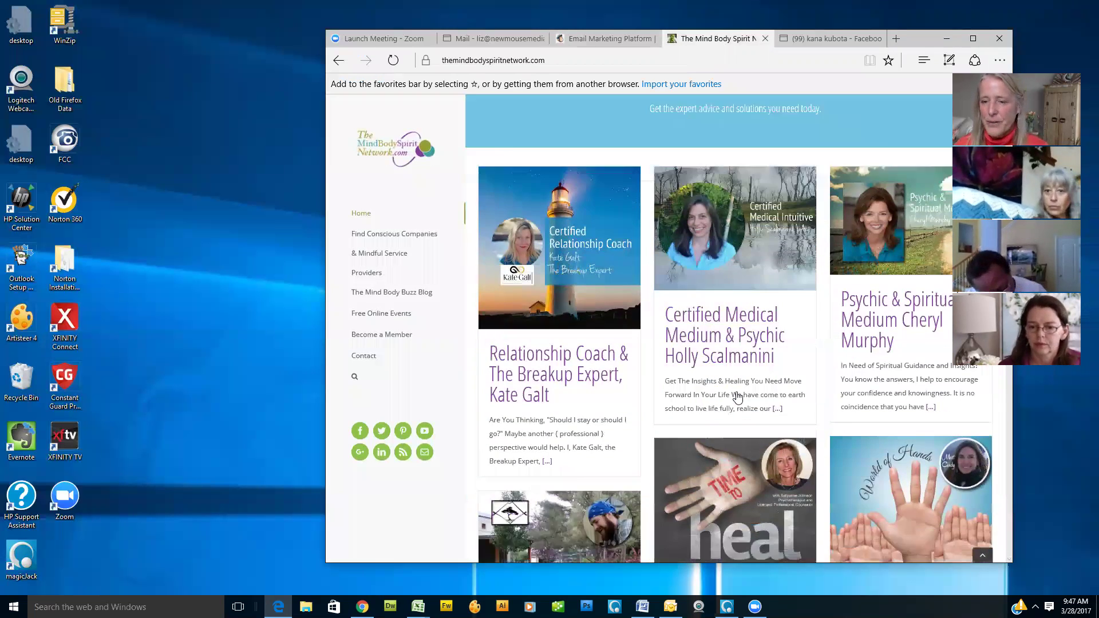
pyautogui.scroll(-8, 739, 396)
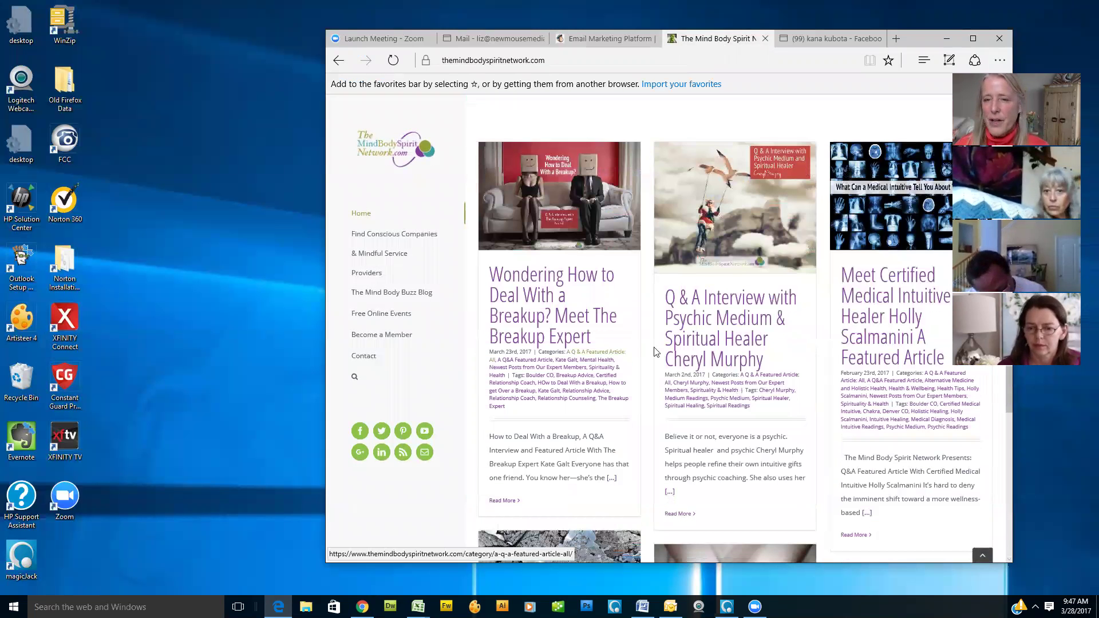
pyautogui.click(882, 302)
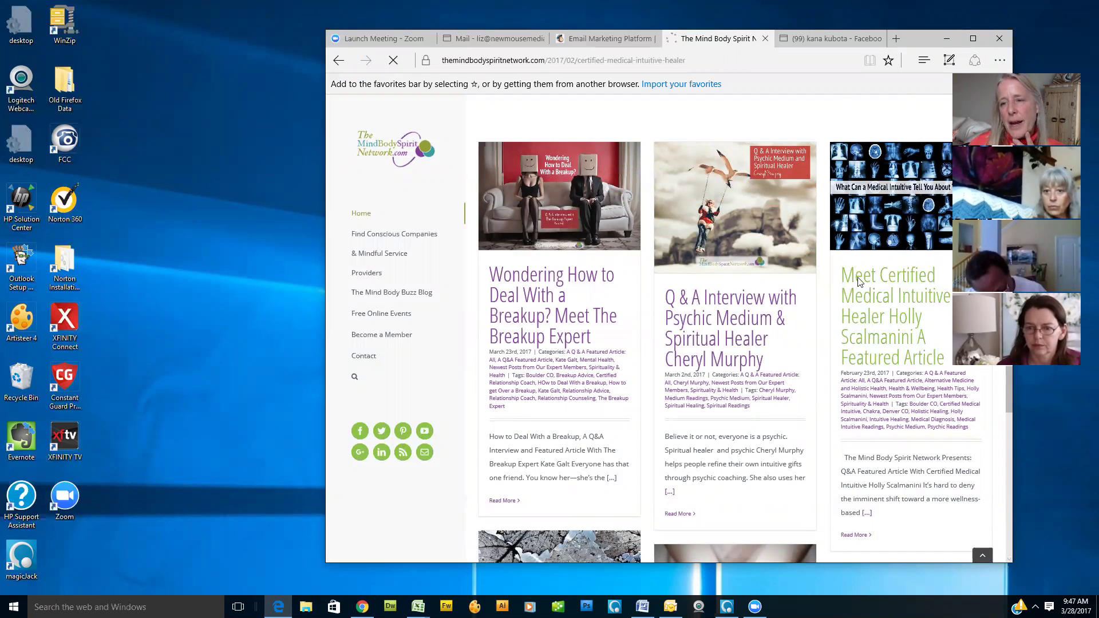
pyautogui.click(972, 38)
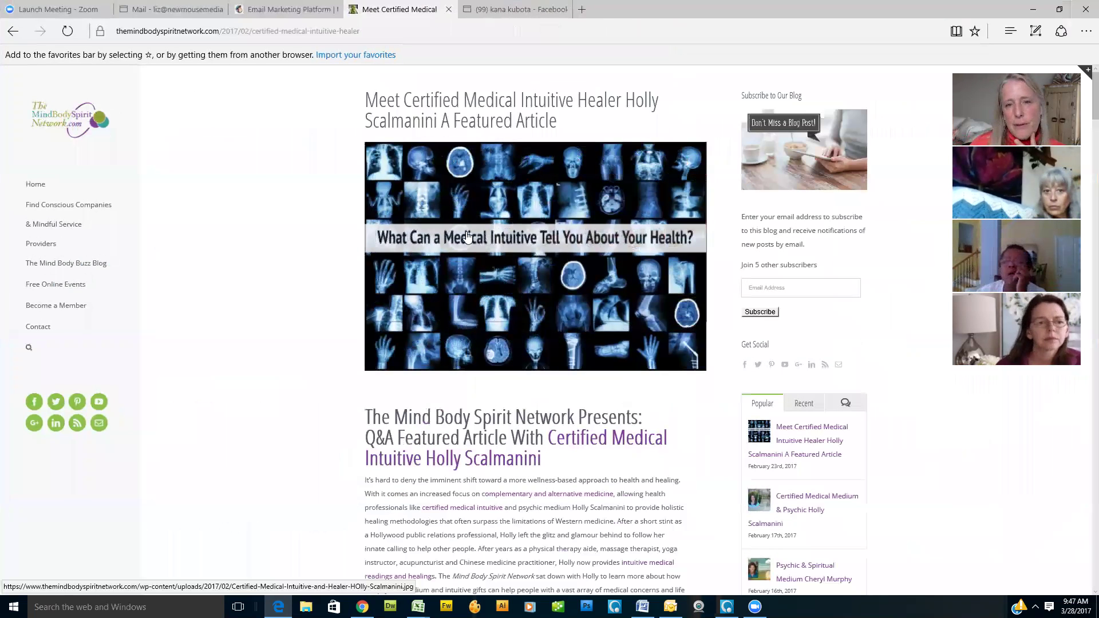
# Step: From the article, open the Emotions – Body Connection Chart offer and choose Download Now
pyautogui.scroll(-10, 507, 266)
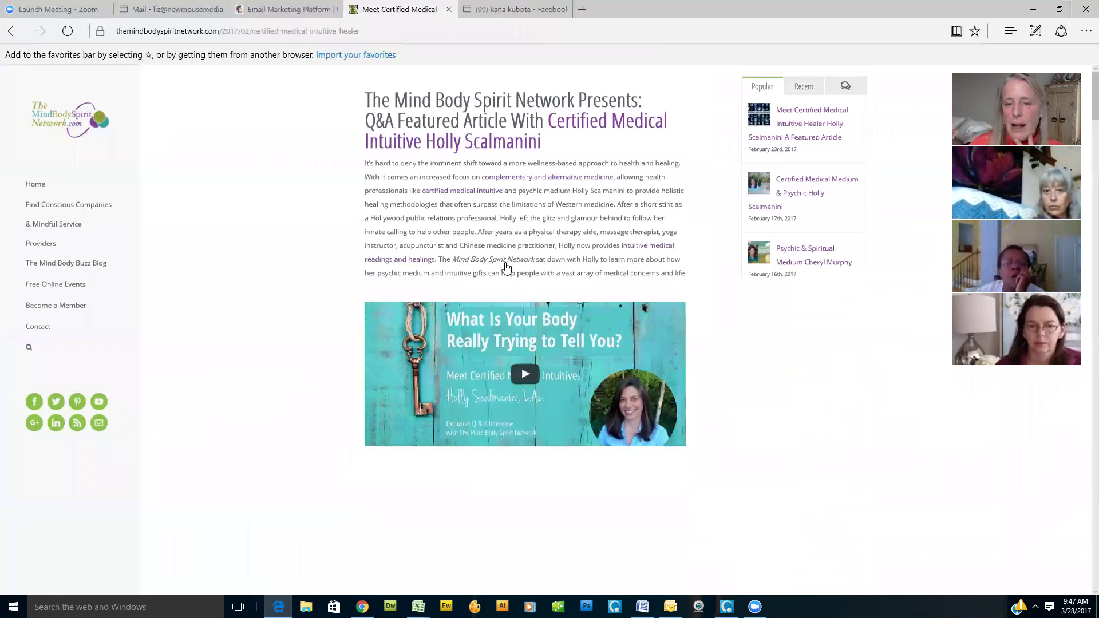
pyautogui.scroll(-8, 506, 267)
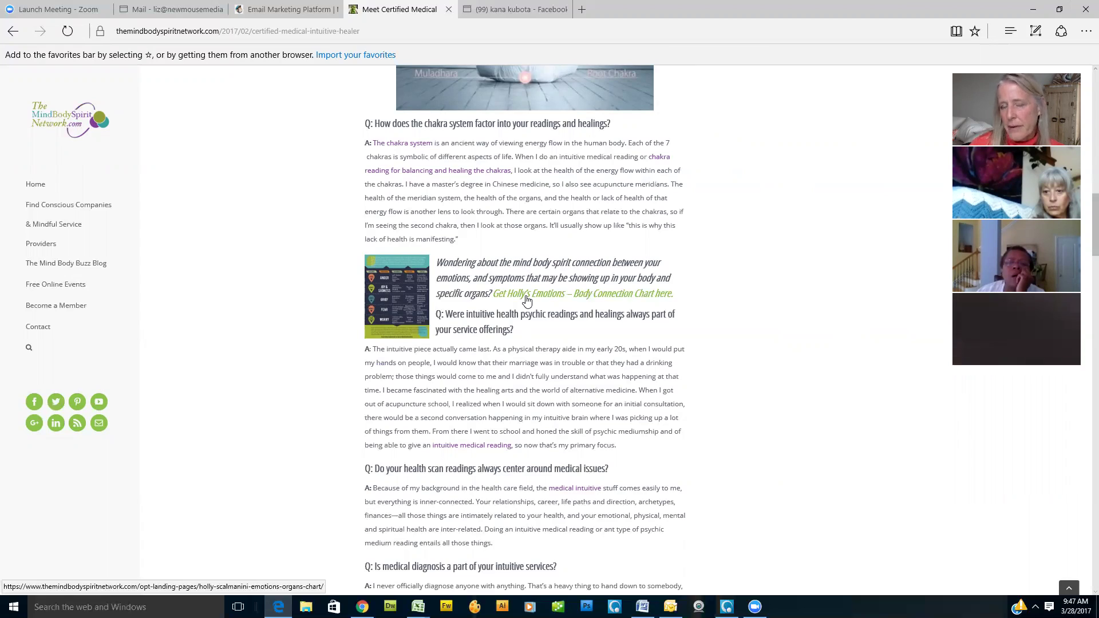
pyautogui.click(526, 299)
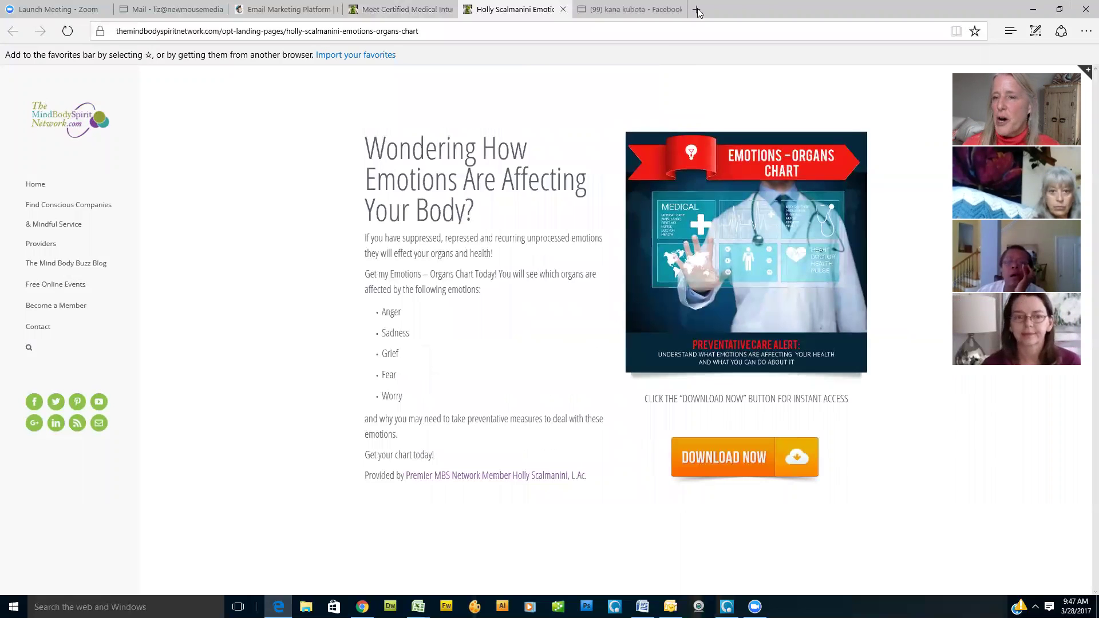
pyautogui.click(750, 465)
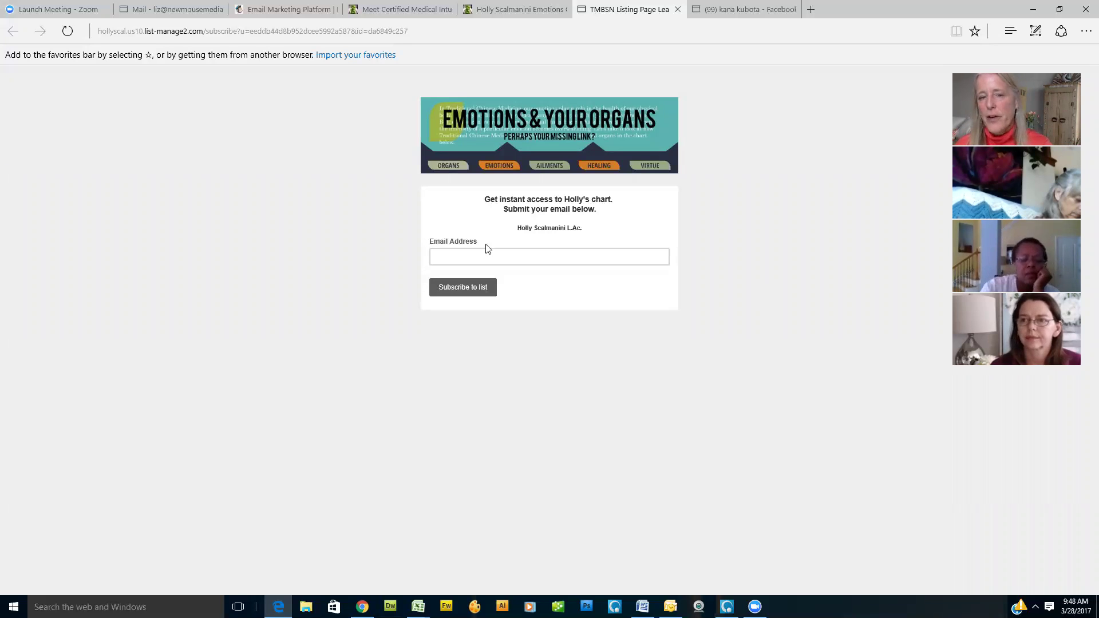
# Step: Fill the chart sign-up form with the saved email address, pass the captcha and submit
pyautogui.click(456, 258)
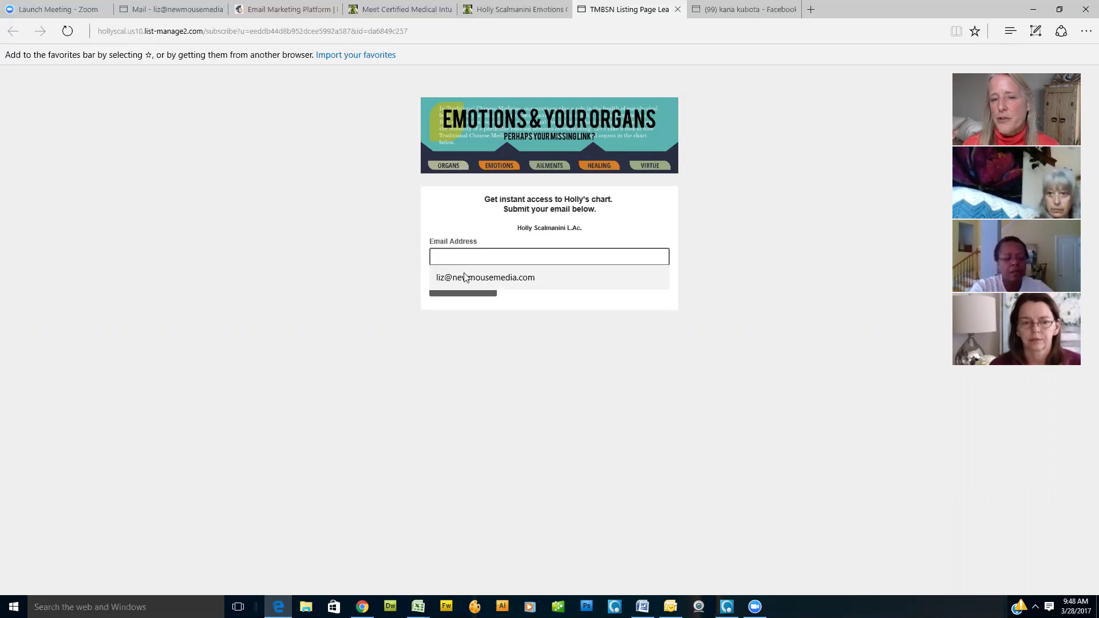
pyautogui.click(589, 313)
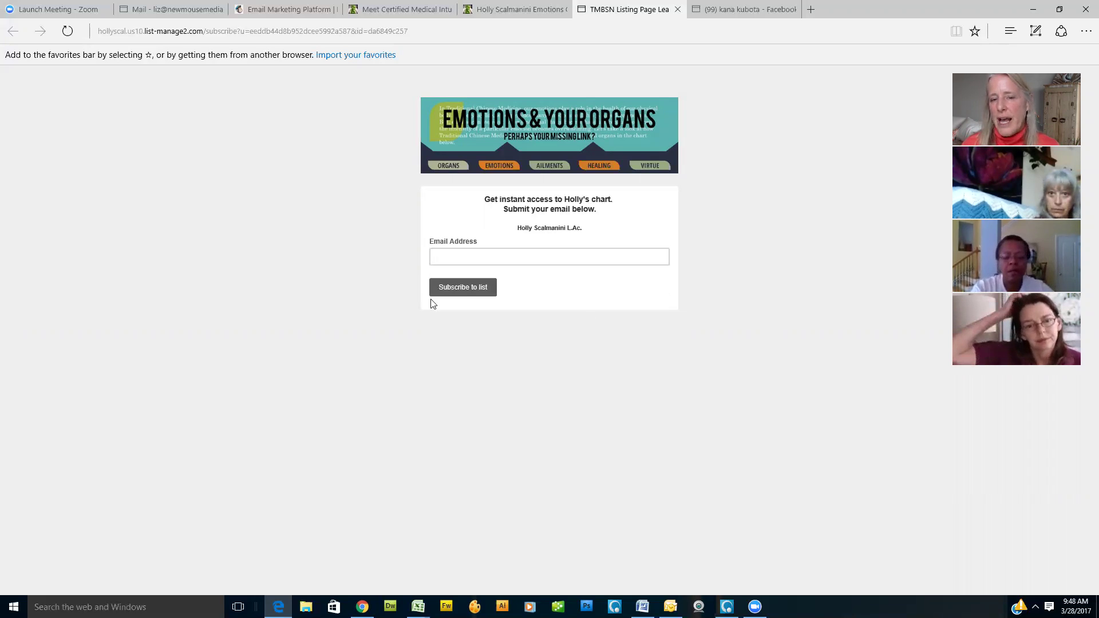
pyautogui.click(466, 257)
pyautogui.click(470, 277)
pyautogui.click(461, 289)
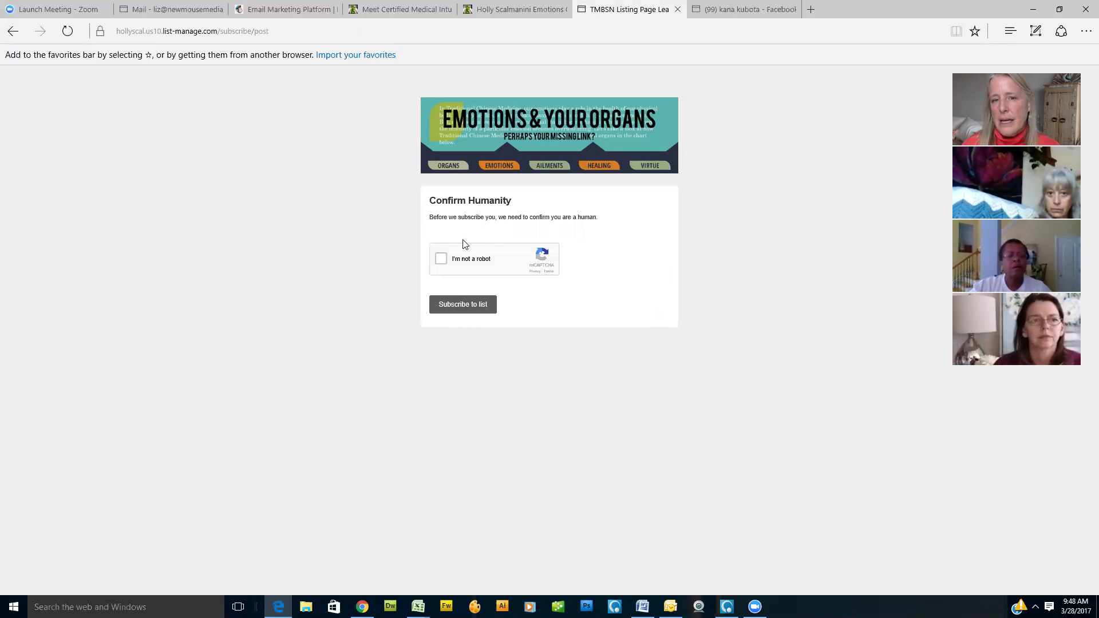
pyautogui.click(441, 260)
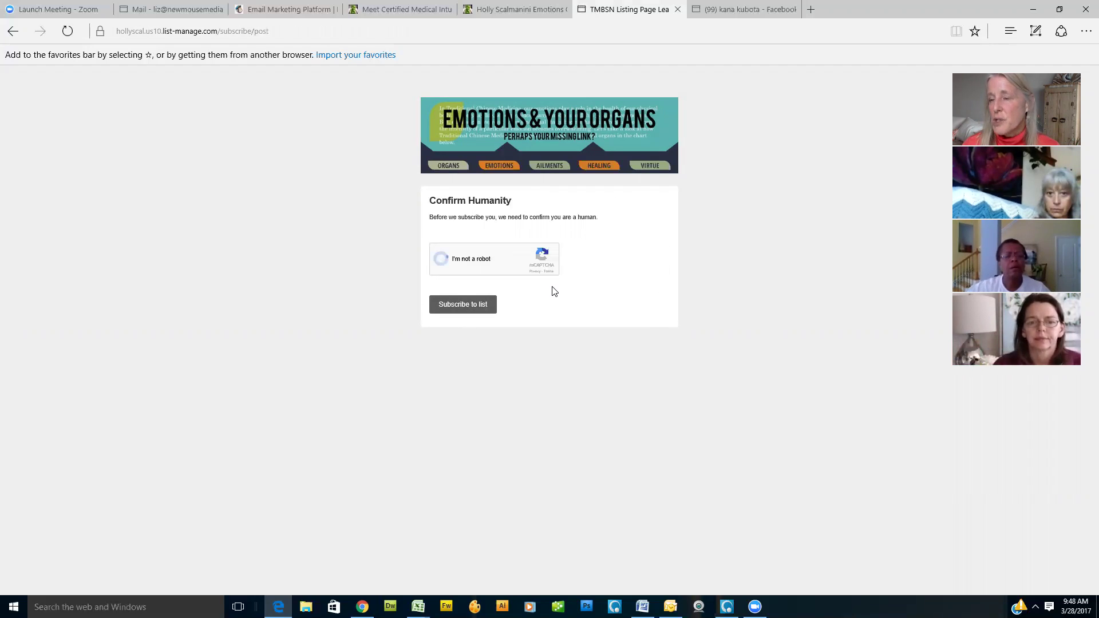
pyautogui.click(470, 309)
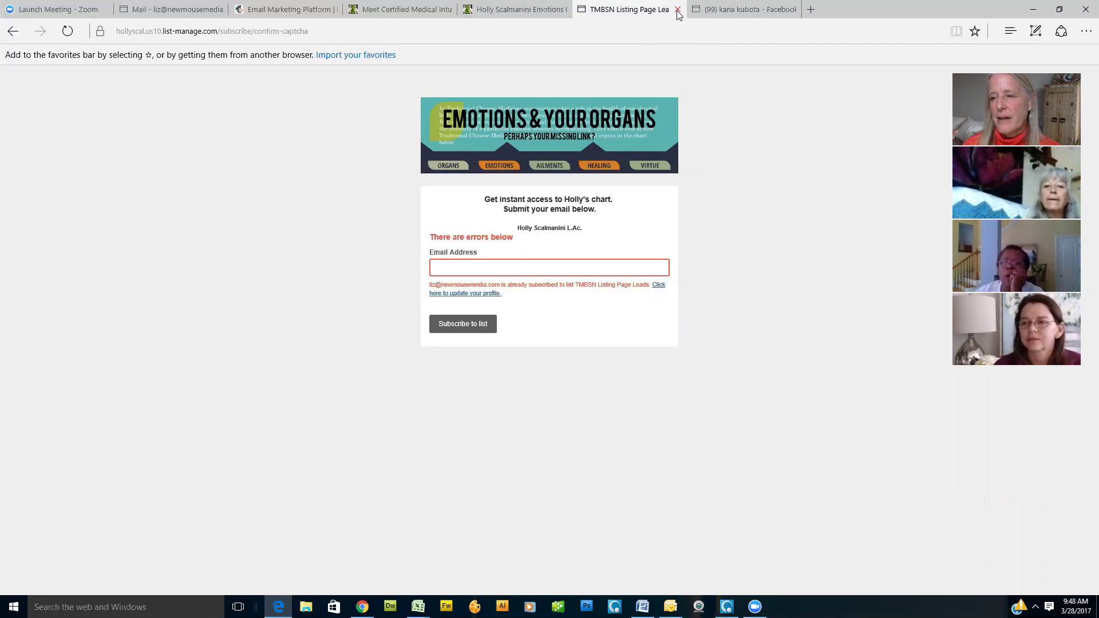
# Step: Enter a different email address, tick 'I'm not a robot' again and subscribe to the list
pyautogui.click(438, 268)
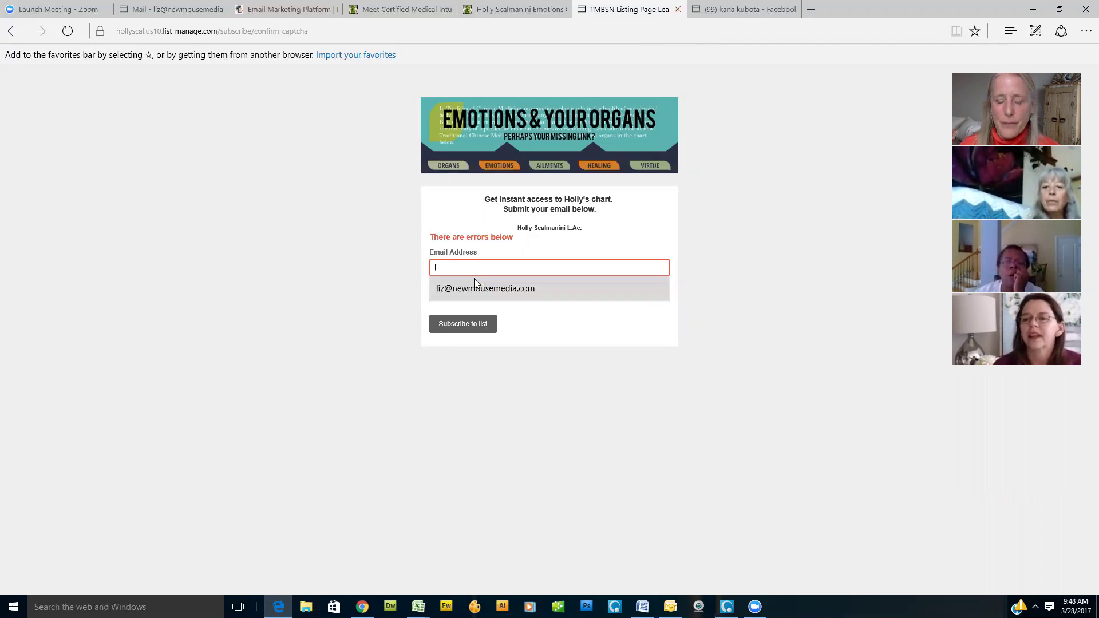
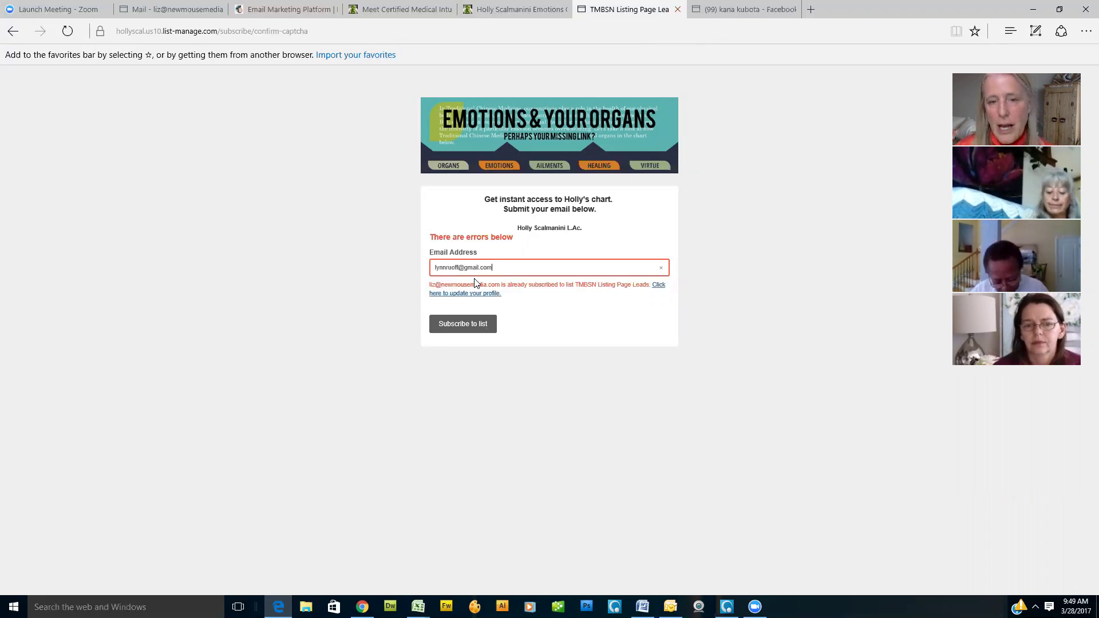
pyautogui.click(466, 316)
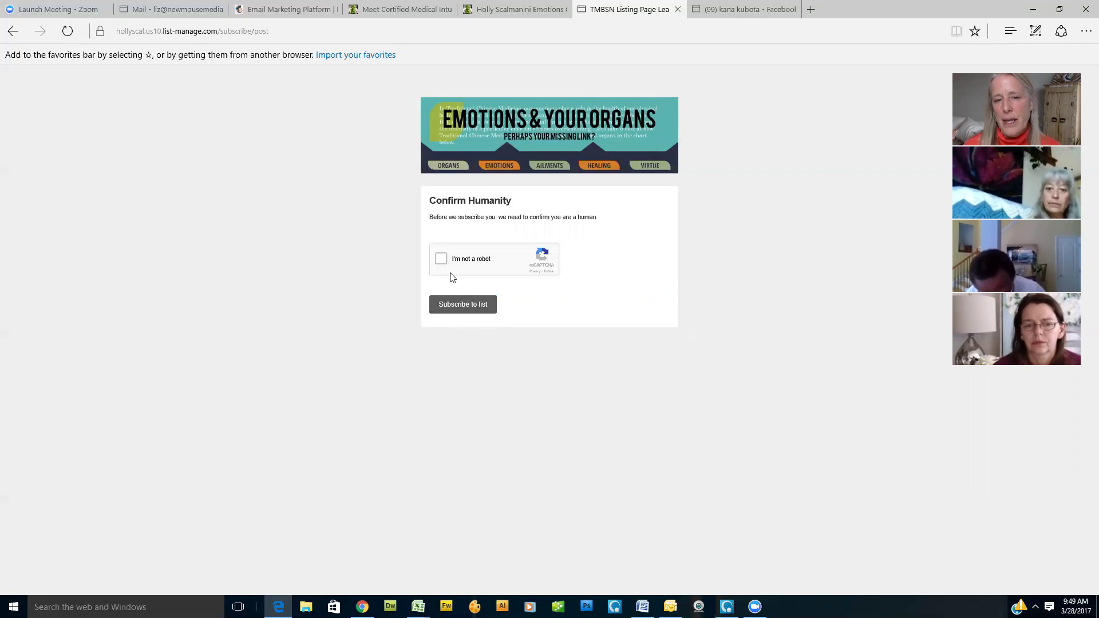
pyautogui.click(454, 258)
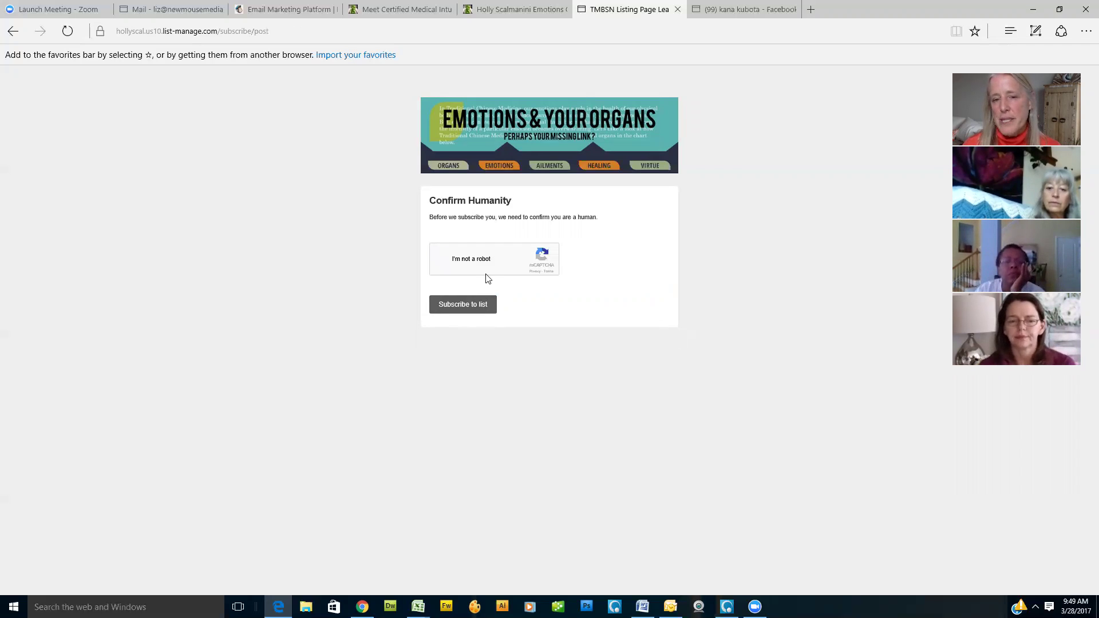
pyautogui.click(480, 310)
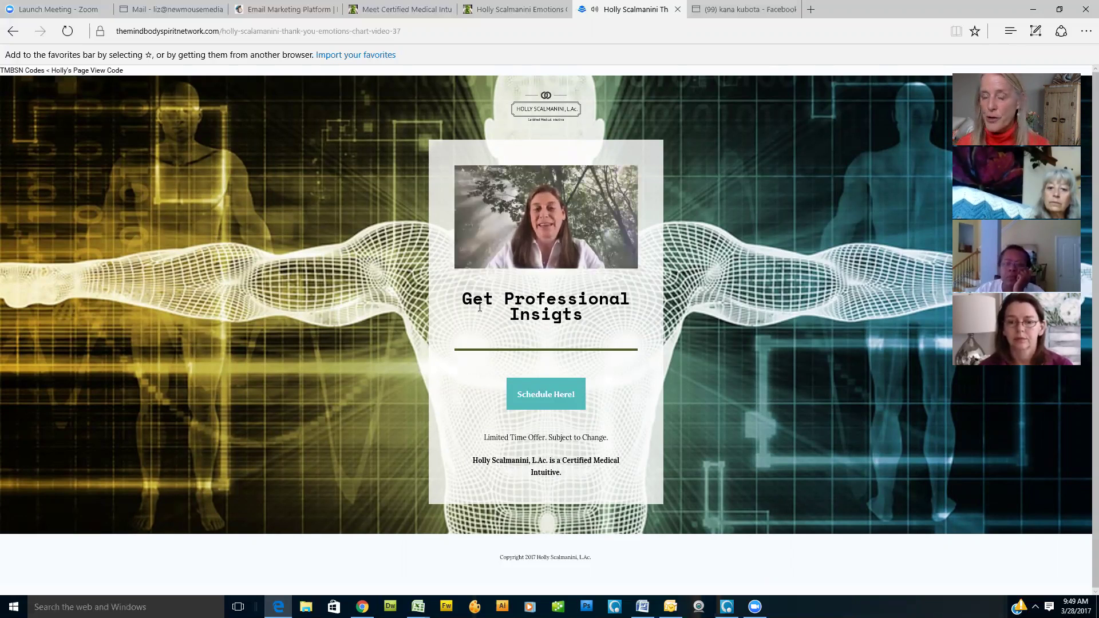
# Step: Pause the thank-you page's YouTube video and go back to the chart landing page tab
pyautogui.click(527, 238)
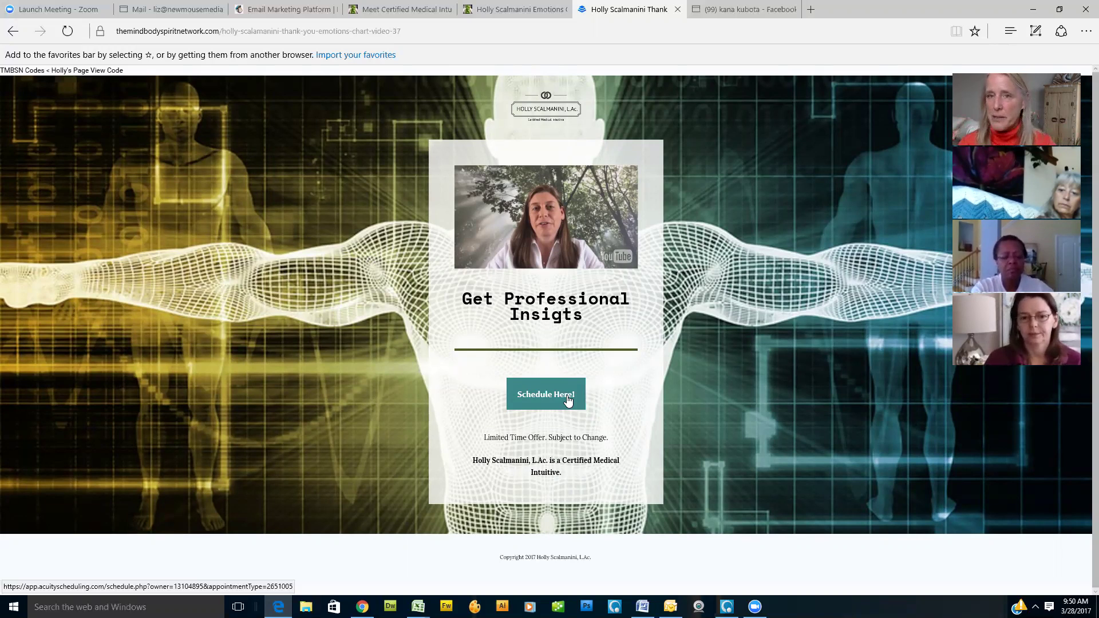
pyautogui.click(504, 9)
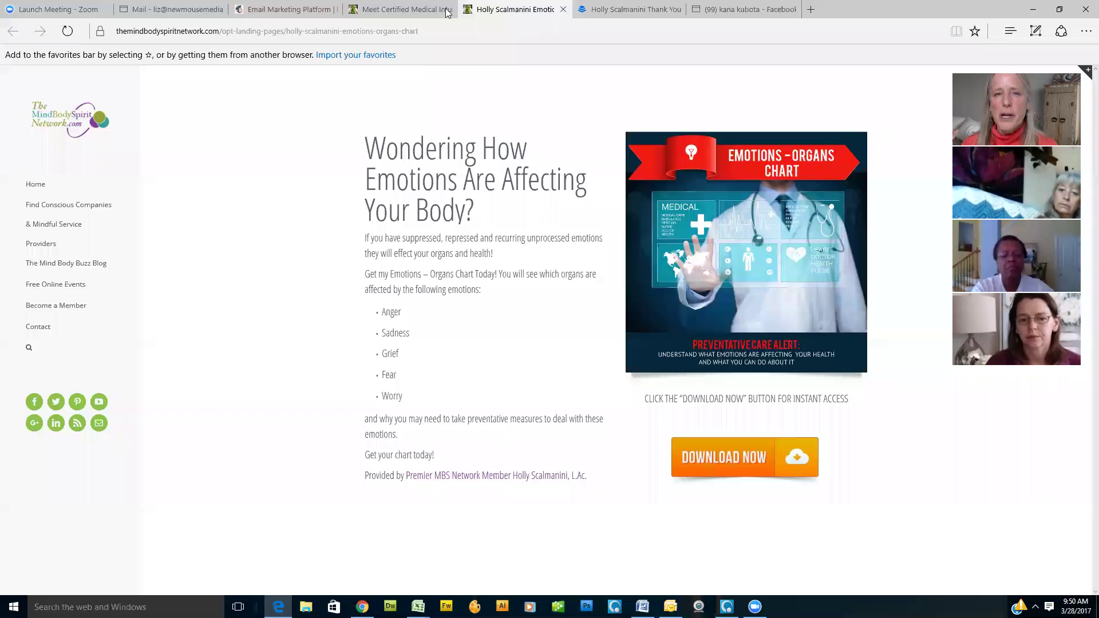
# Step: On the MailChimp site, log in with the saved account username from autofill
pyautogui.moveTo(382, 19)
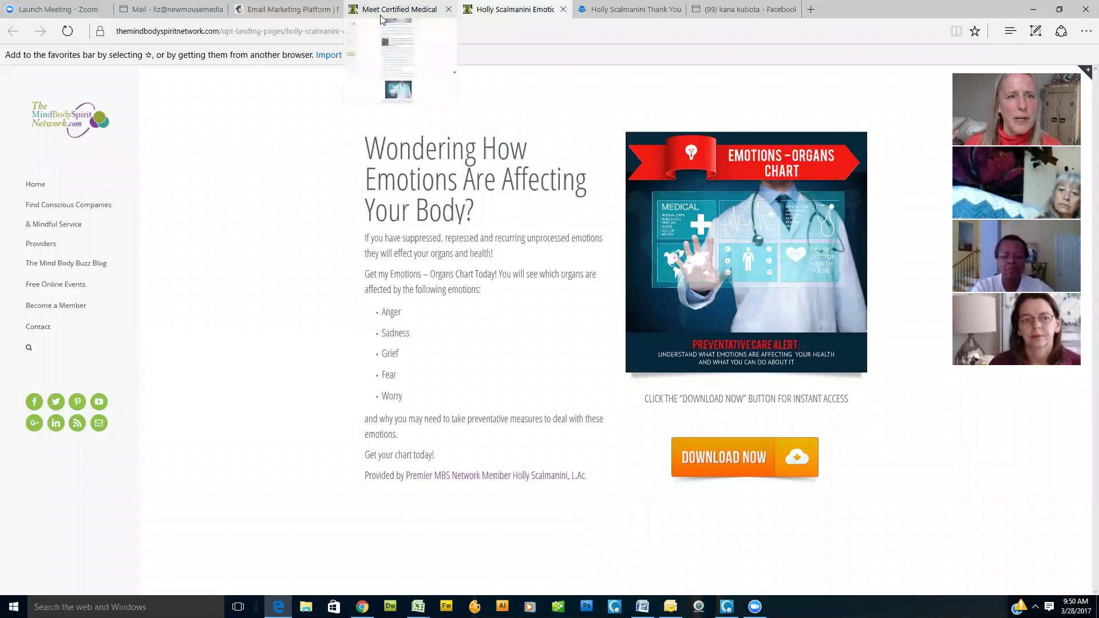
pyautogui.click(257, 11)
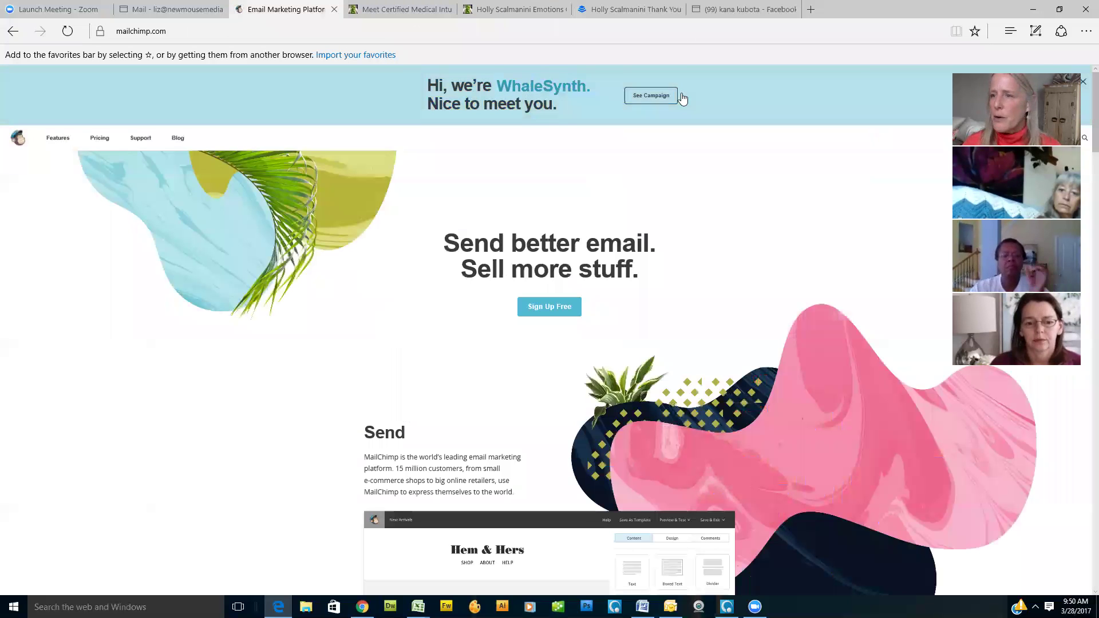
pyautogui.click(1057, 140)
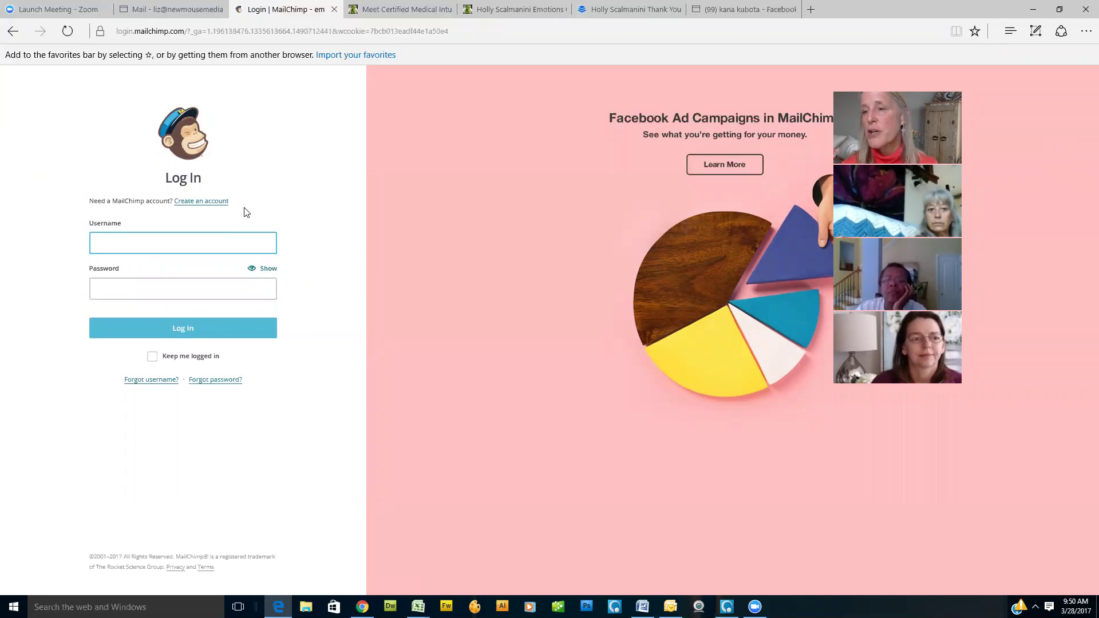
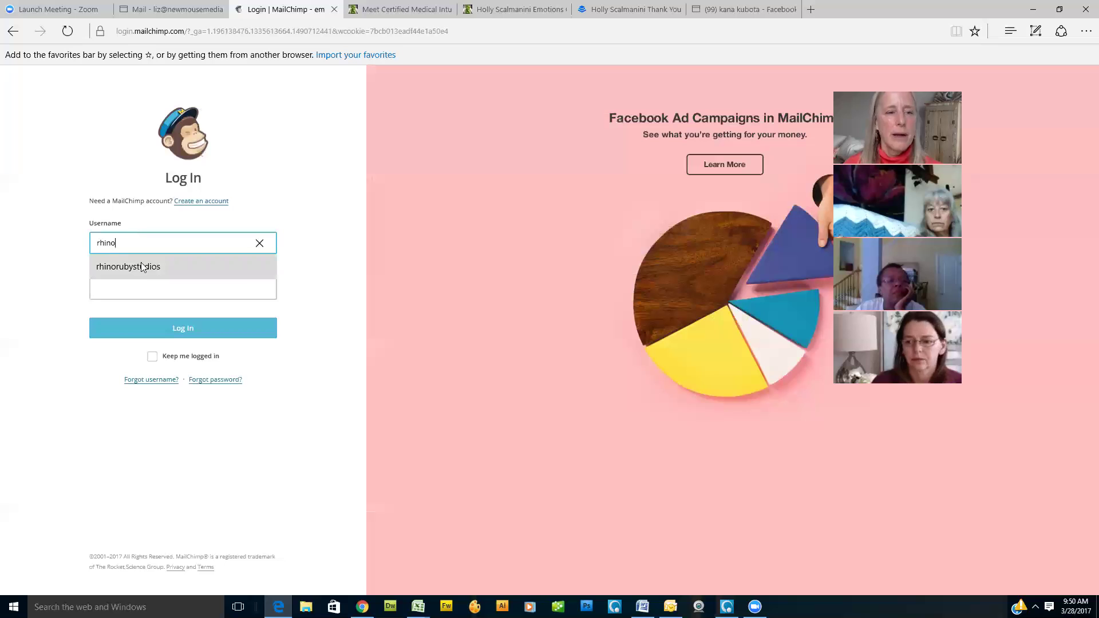
pyautogui.click(139, 266)
pyautogui.click(181, 336)
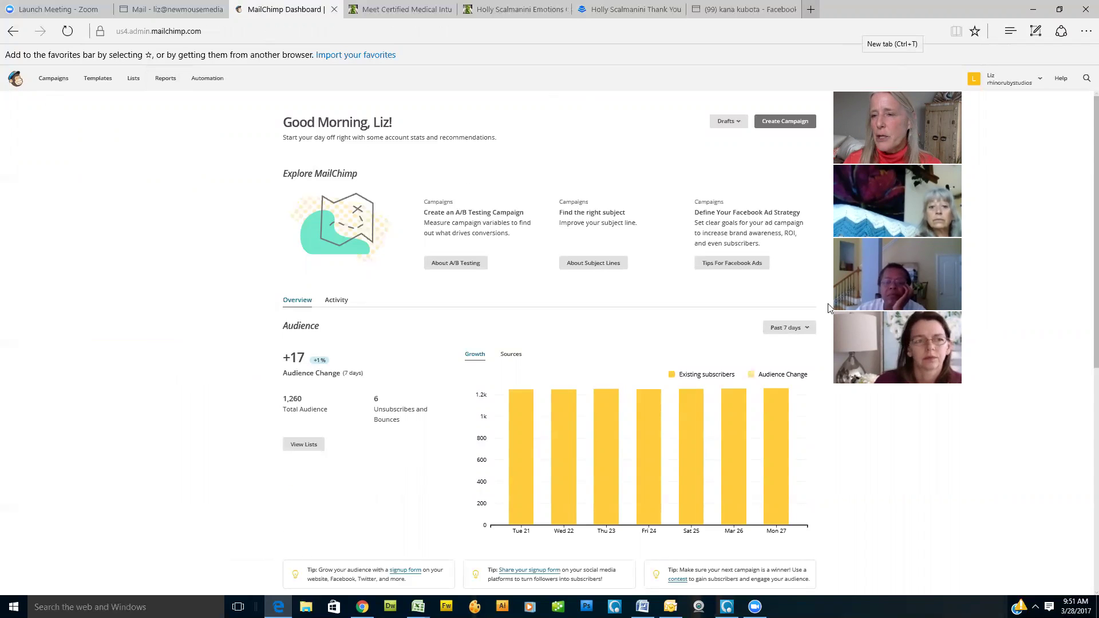
# Step: Under Lists, choose Create List and confirm a brand-new list rather than groups
pyautogui.click(134, 81)
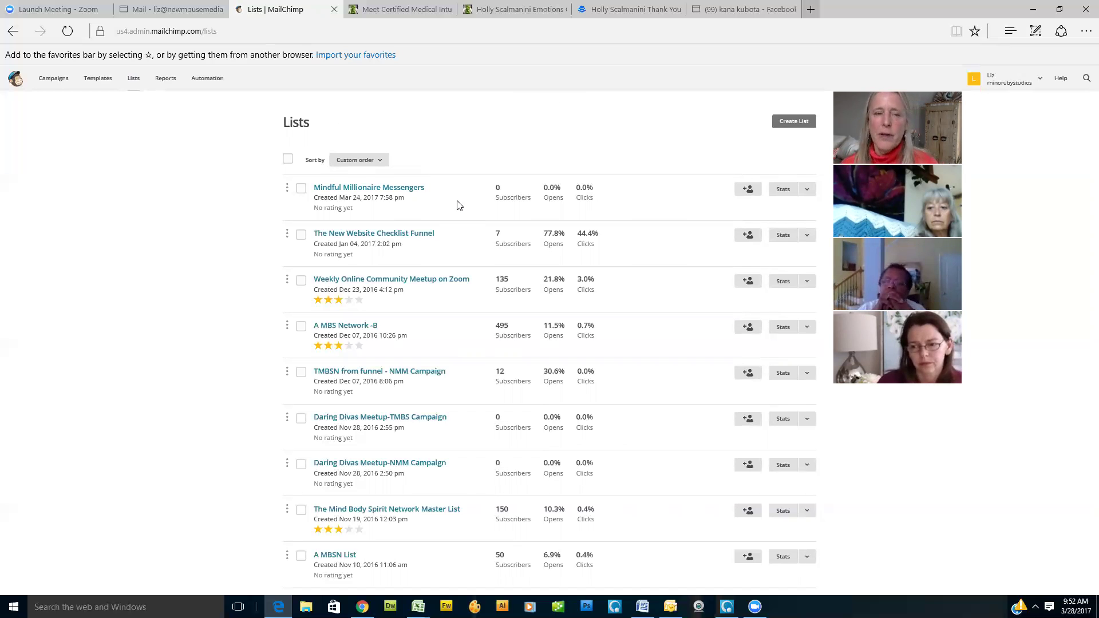
pyautogui.click(803, 125)
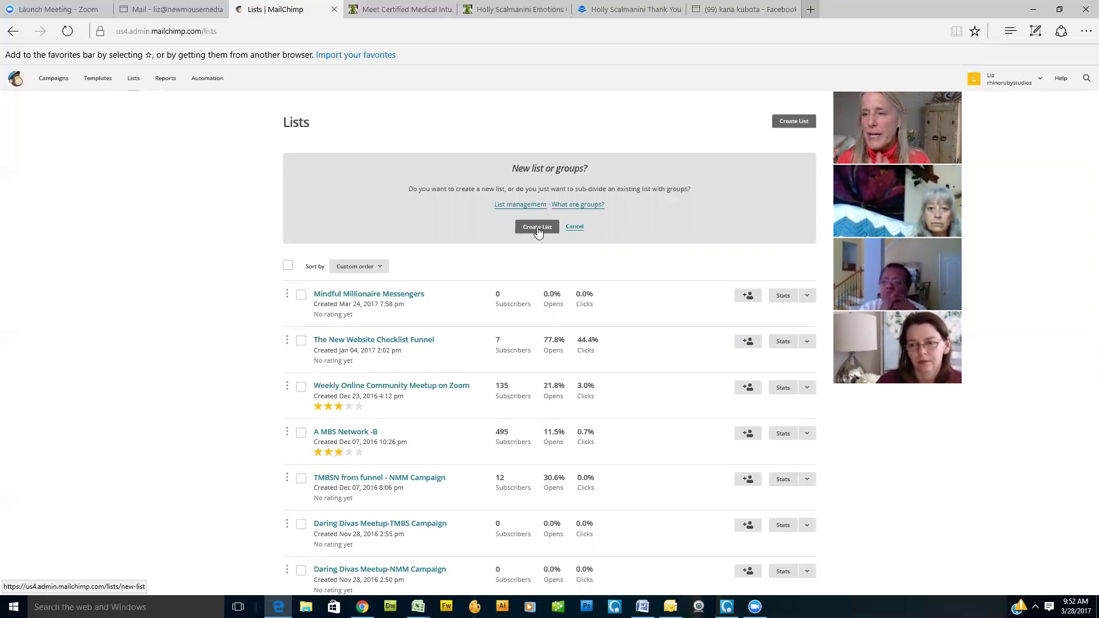
pyautogui.click(537, 228)
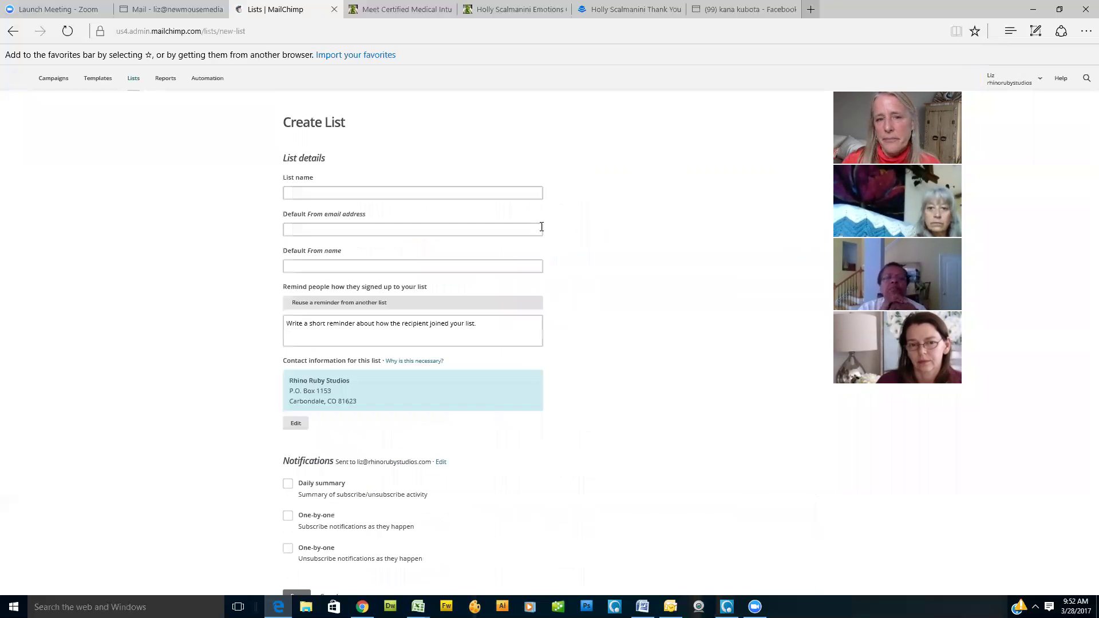
# Step: Name the list 'TMBSN Meditation Techniques Lead Magnet' and enter the sender's e-mail as default From address
pyautogui.click(347, 196)
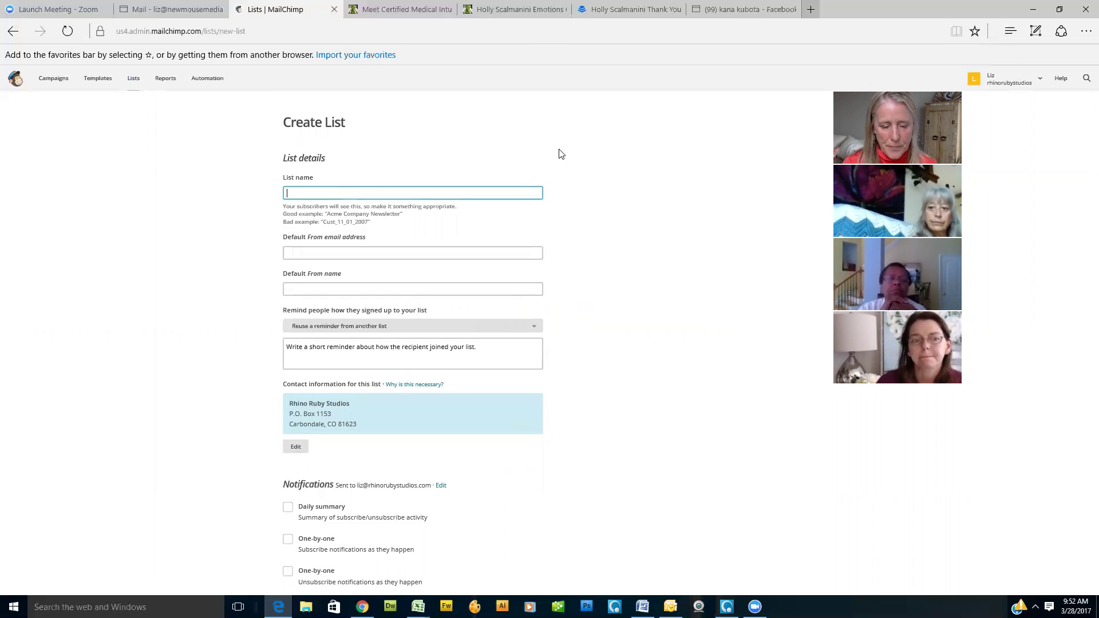
pyautogui.write('T')
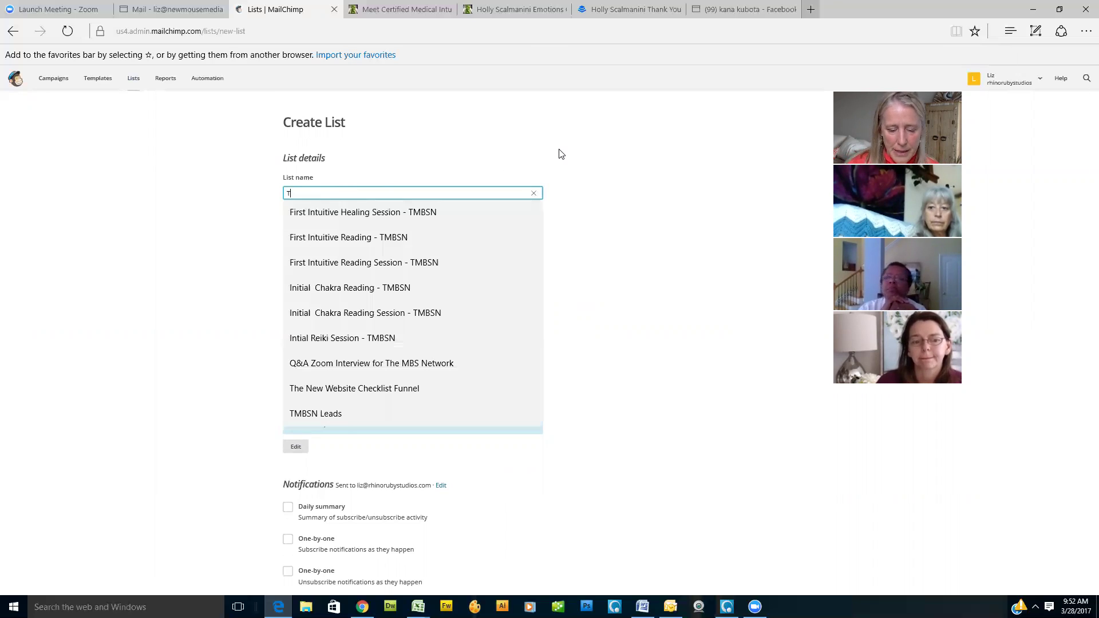
pyautogui.write('MBSN ')
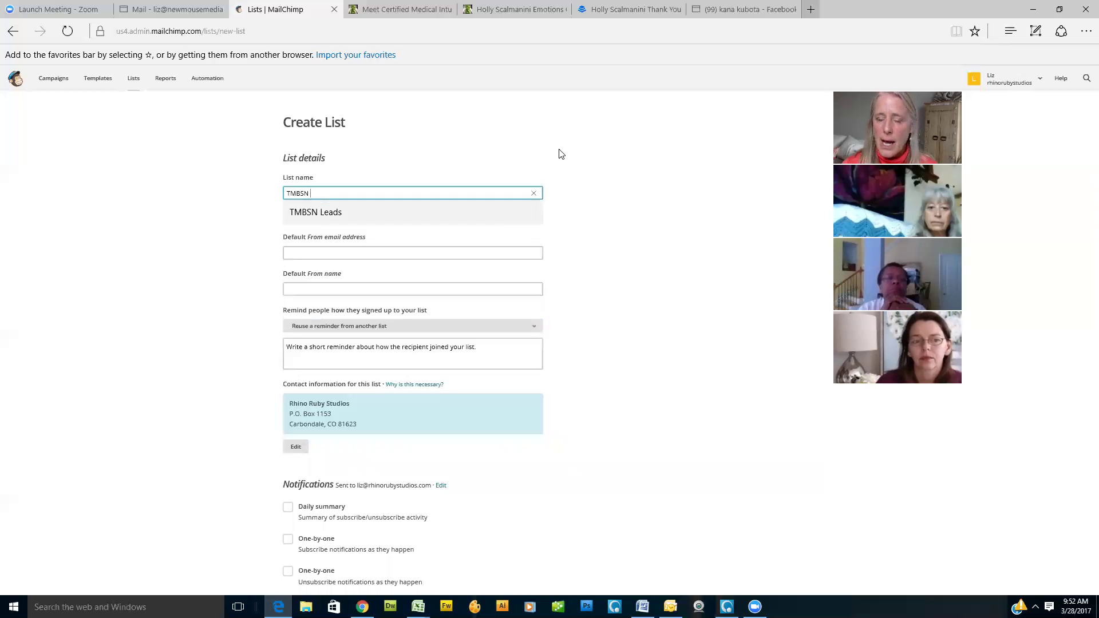
pyautogui.write('Meditati')
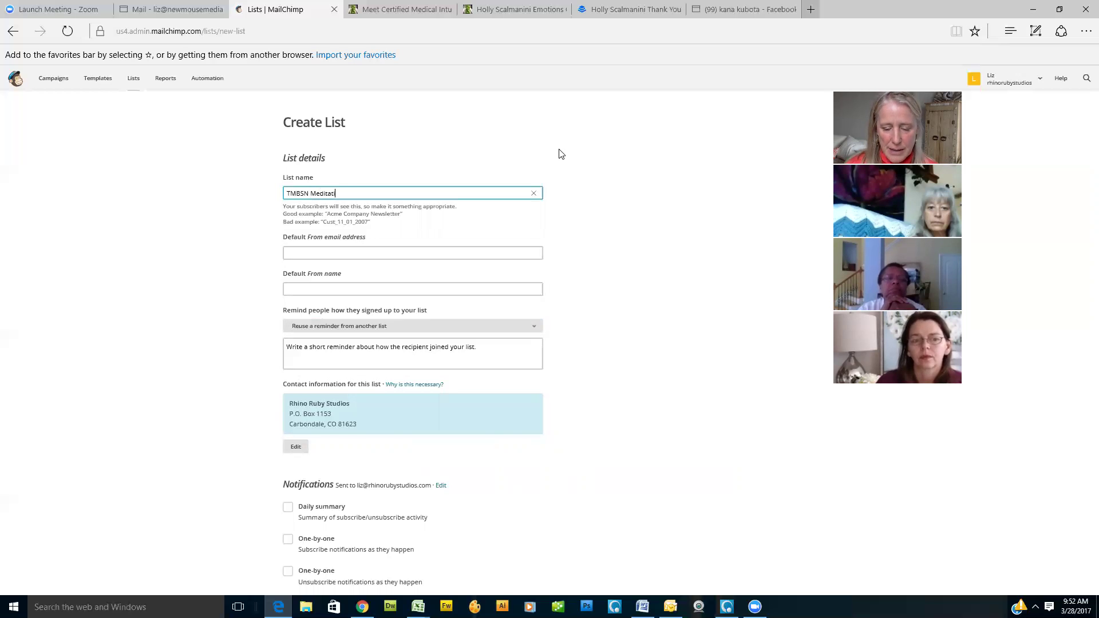
pyautogui.write('on Tec')
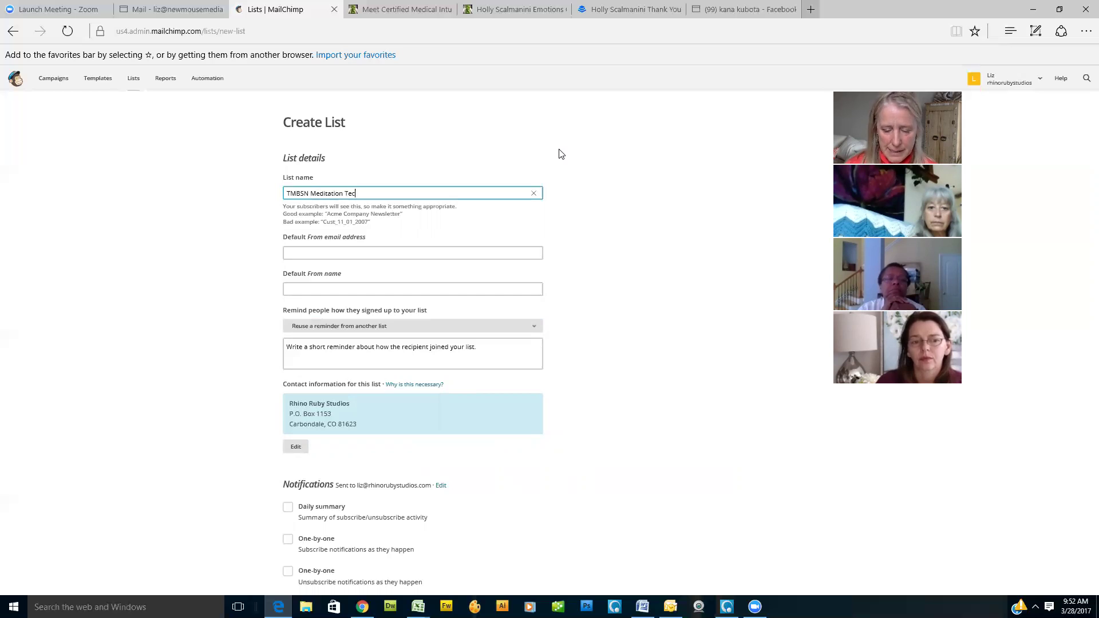
pyautogui.write('hnique')
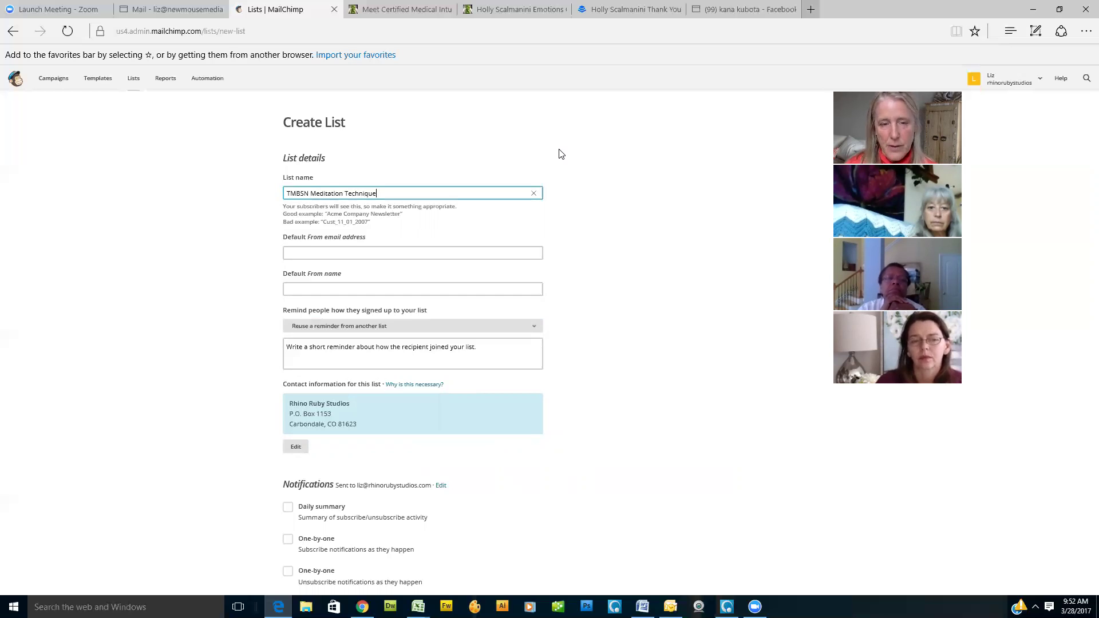
pyautogui.write('s Lead ')
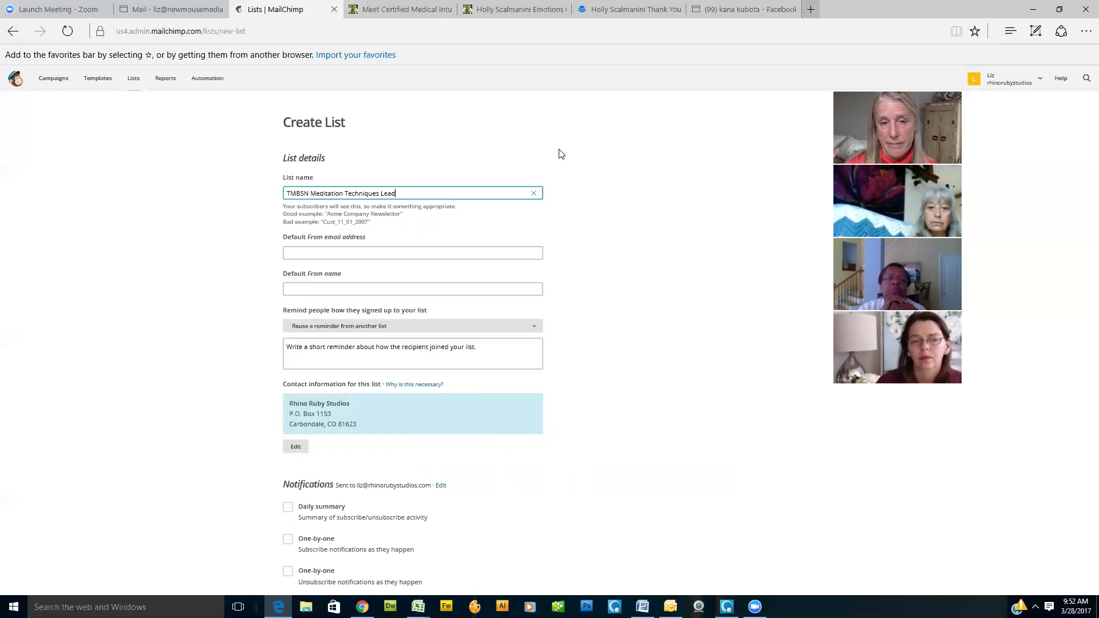
pyautogui.write('Magnet')
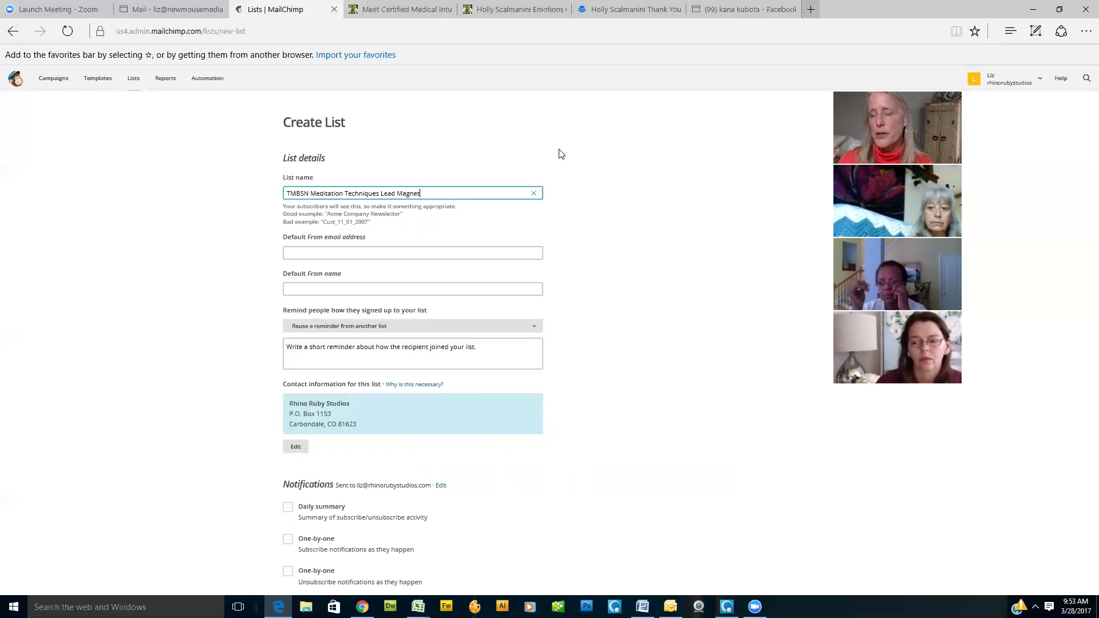
pyautogui.click(361, 253)
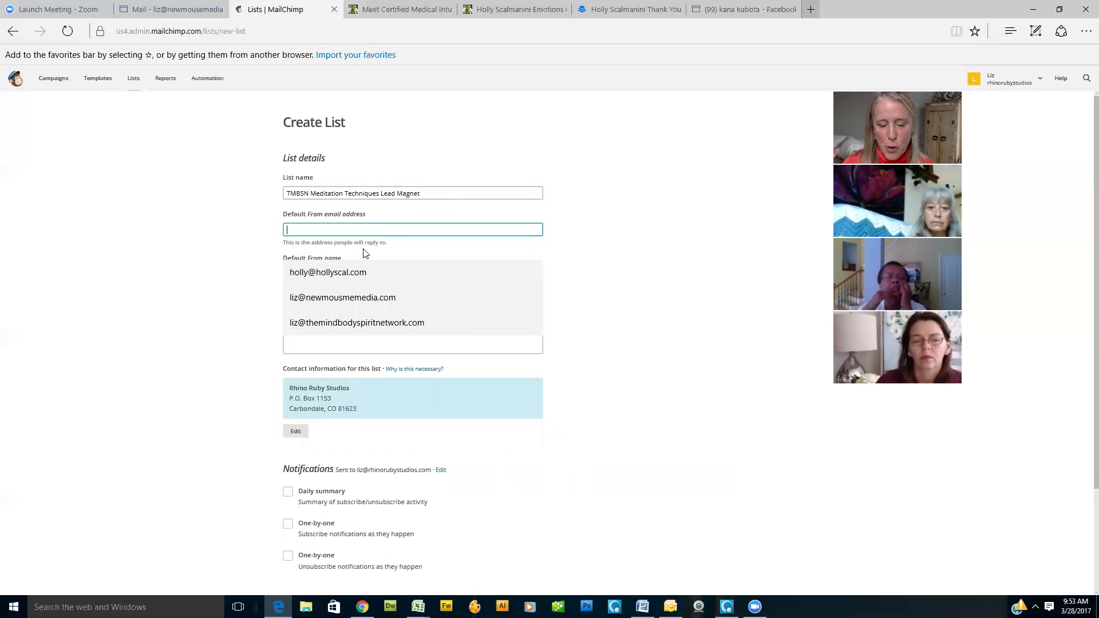
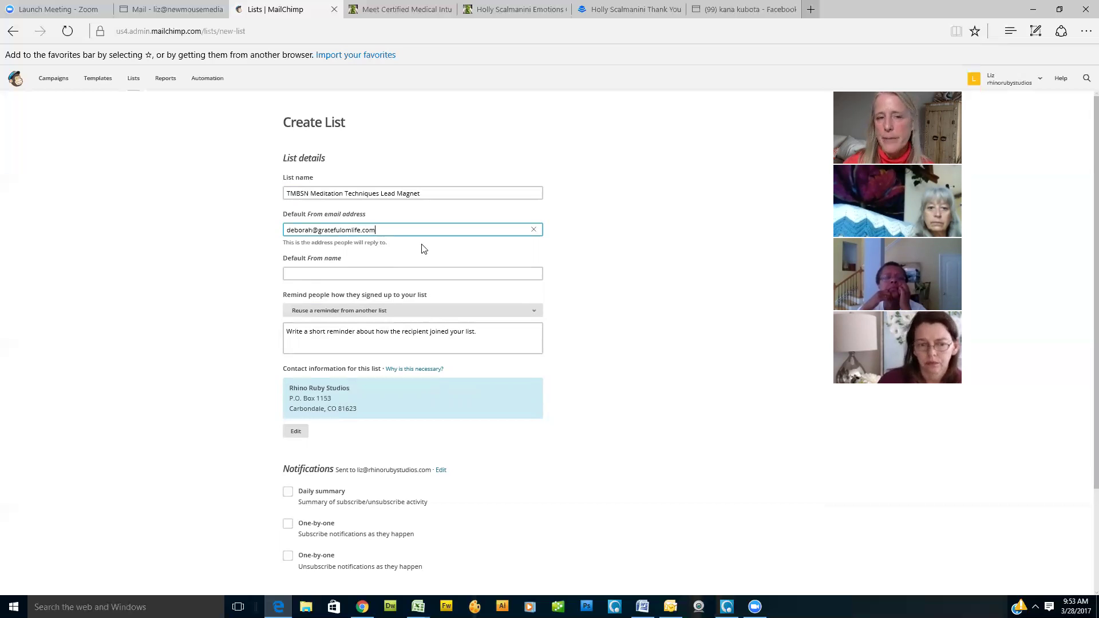
pyautogui.click(333, 266)
# Step: Fill the default From name from a saved suggestion with the practitioner's name and Medical Intuitive title
pyautogui.click(336, 267)
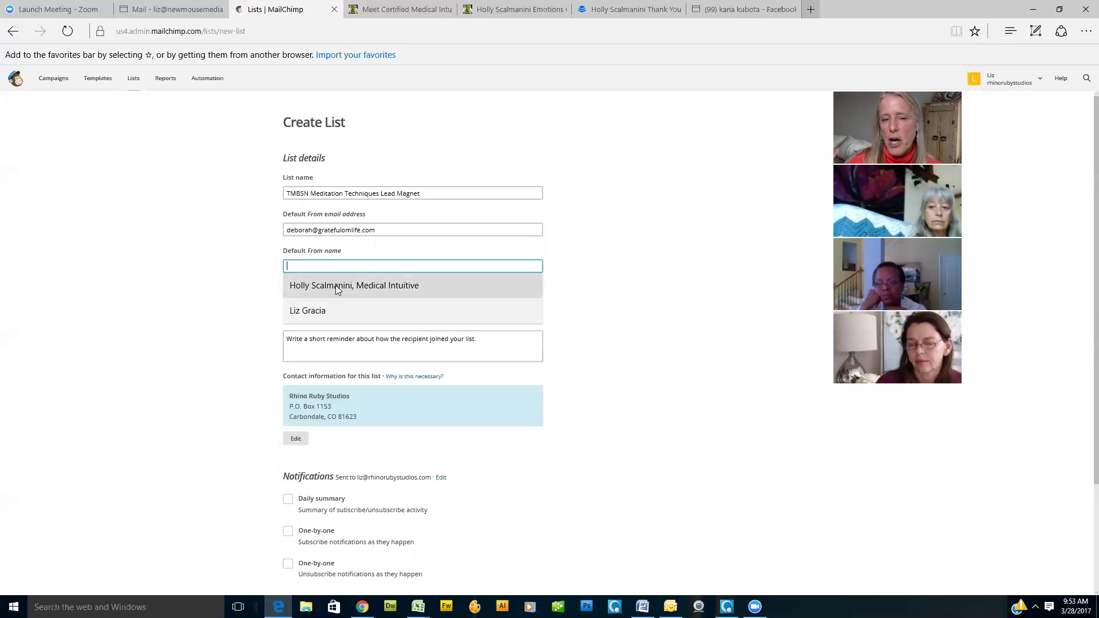
pyautogui.click(336, 285)
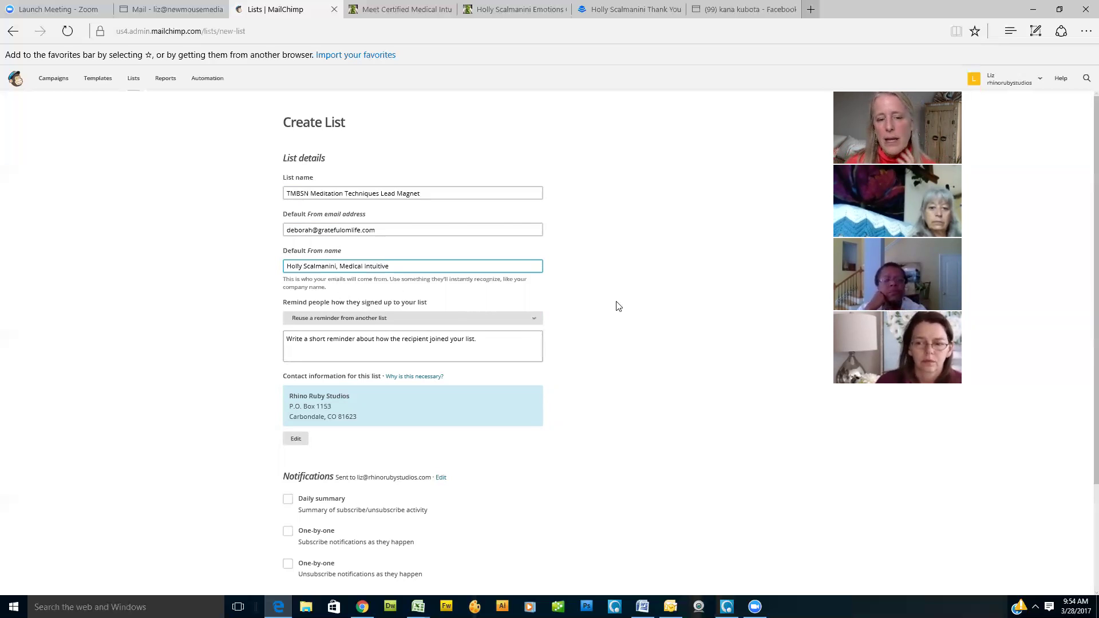
pyautogui.scroll(-3, 618, 307)
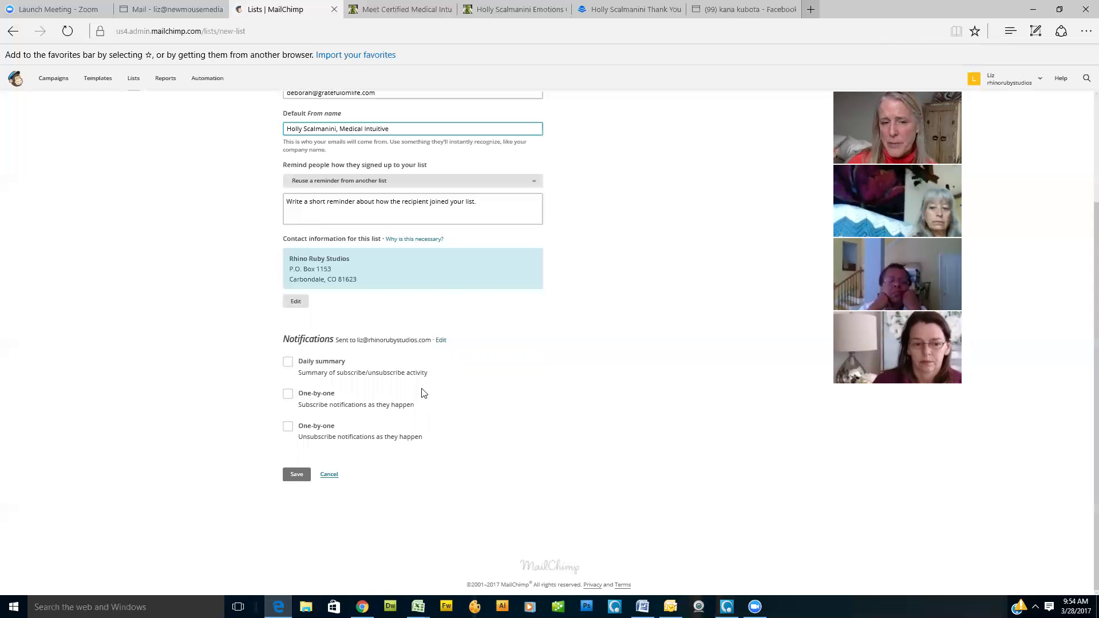
pyautogui.scroll(3, 473, 444)
pyautogui.scroll(-3, 473, 444)
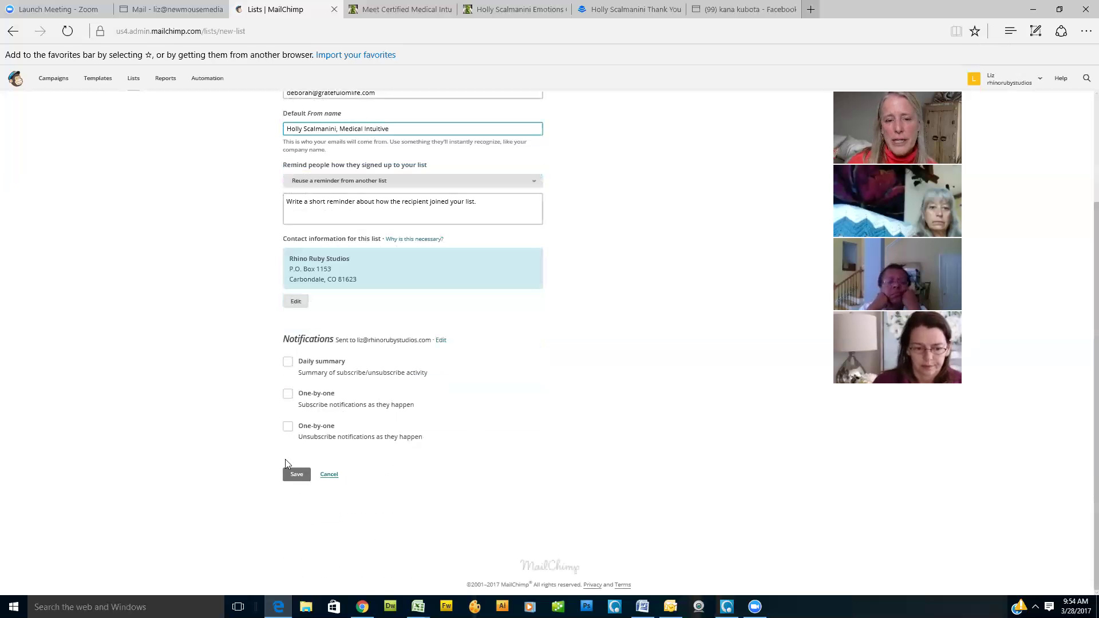
# Step: Save the list, choosing The New Website Checklist Funnel's reminder in 'Reuse a reminder'
pyautogui.click(304, 480)
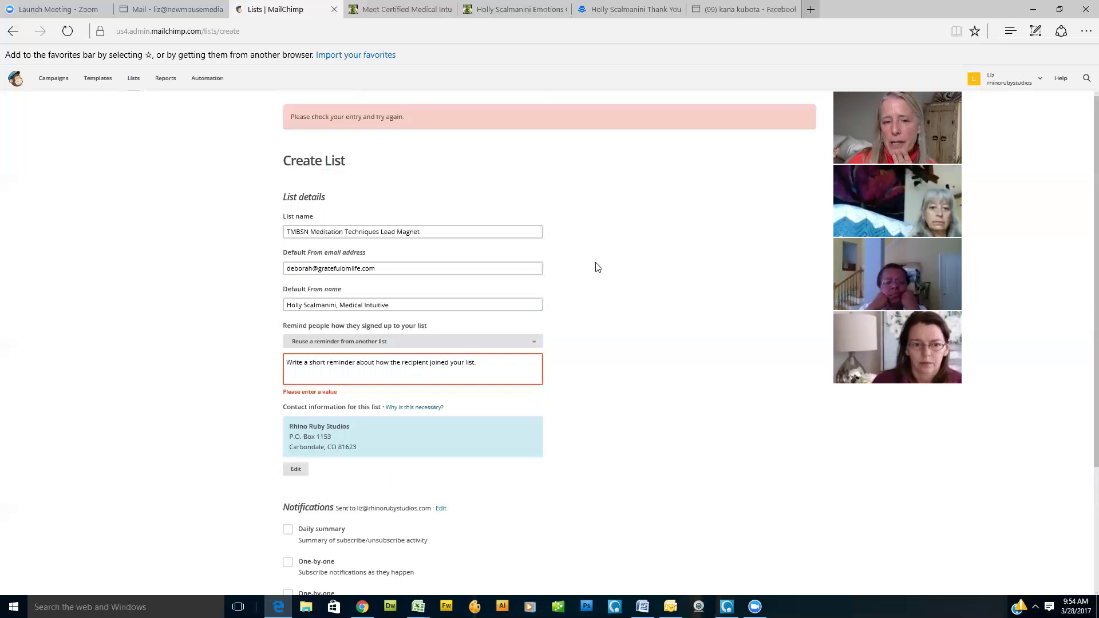
pyautogui.click(536, 342)
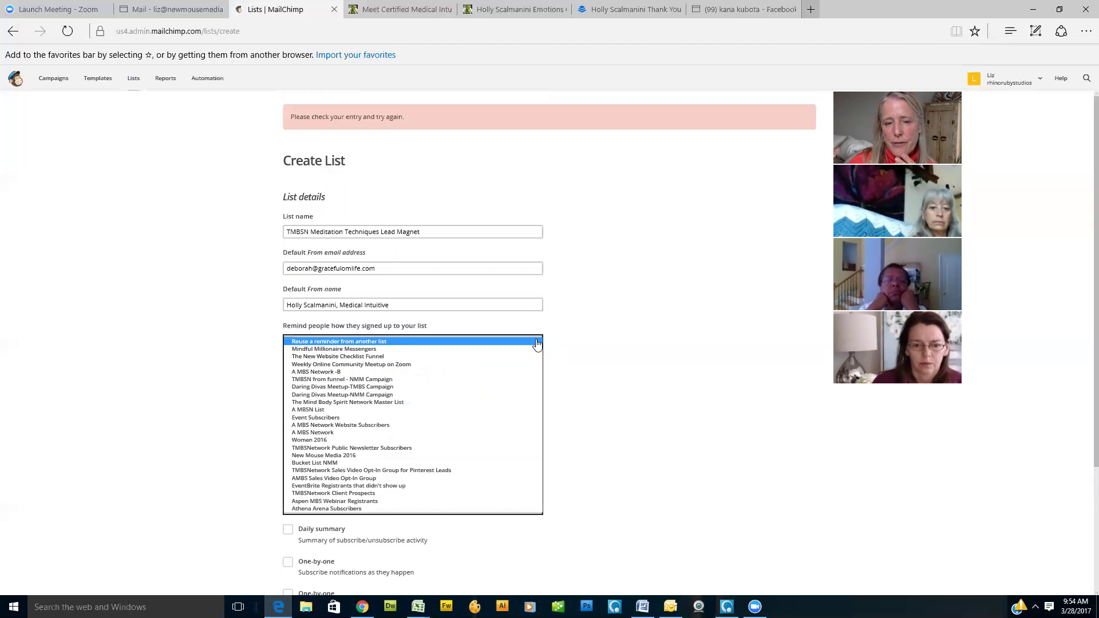
pyautogui.click(405, 356)
pyautogui.scroll(-3, 435, 429)
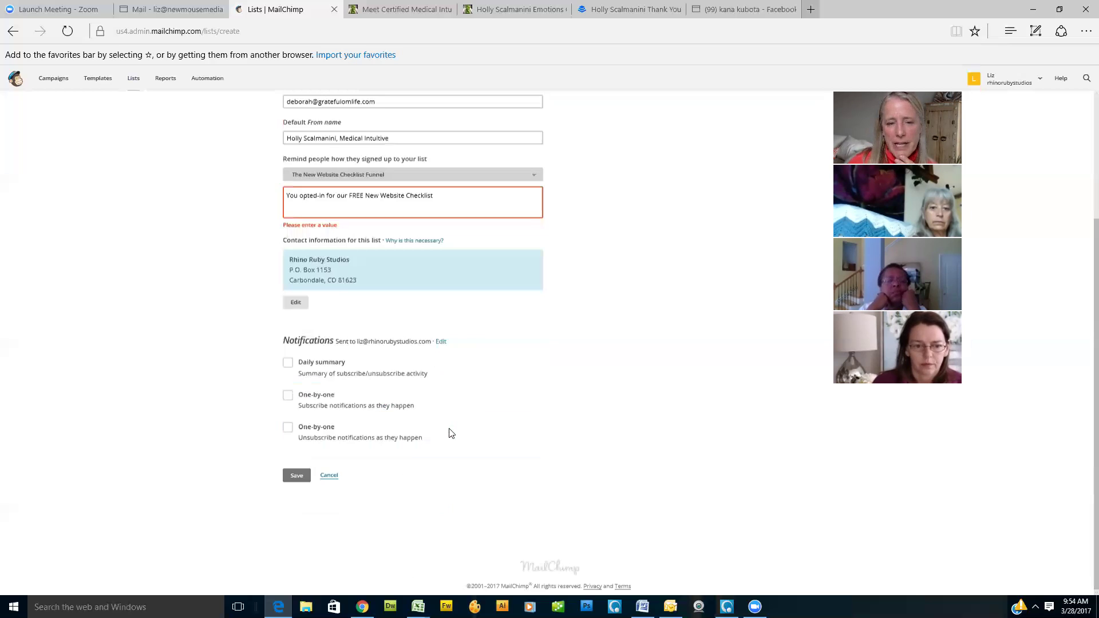
pyautogui.click(298, 475)
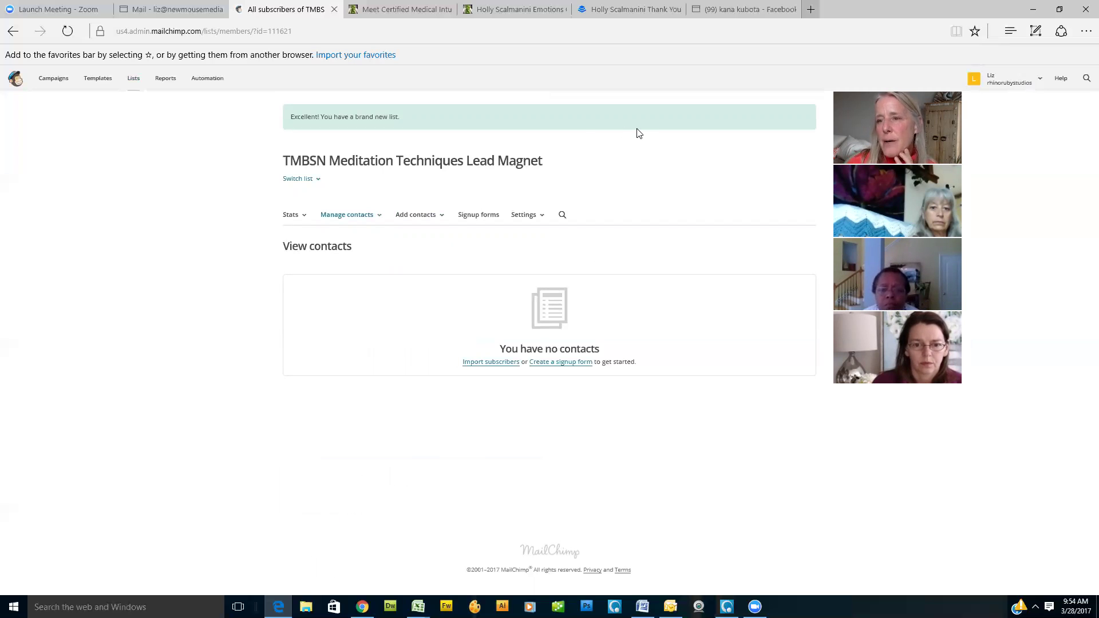
pyautogui.click(481, 221)
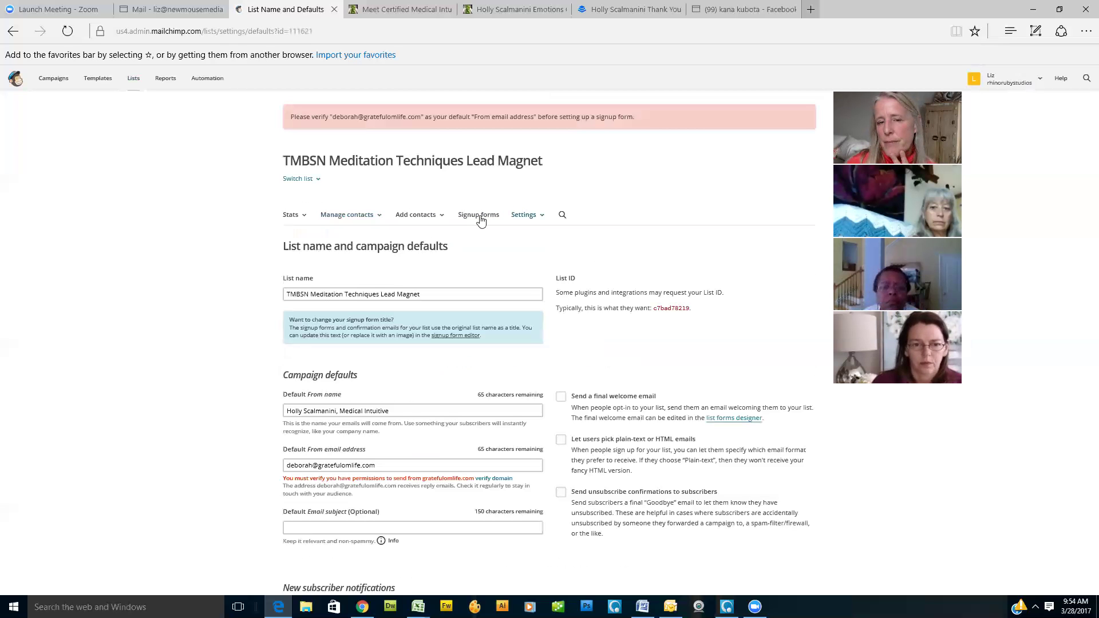
pyautogui.scroll(-2, 484, 279)
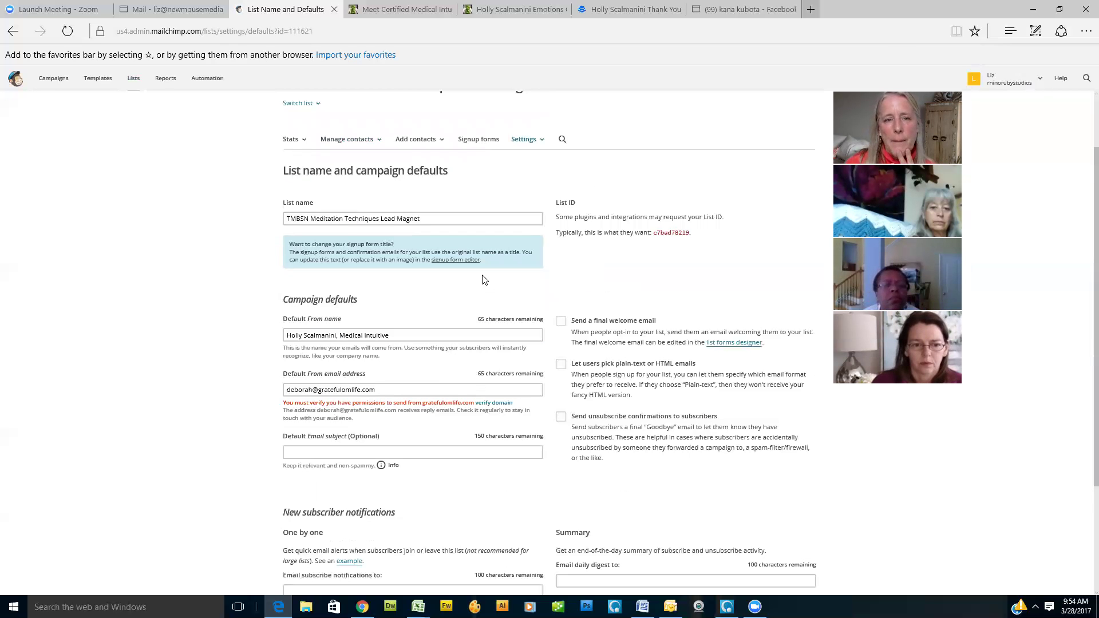
pyautogui.scroll(2, 484, 279)
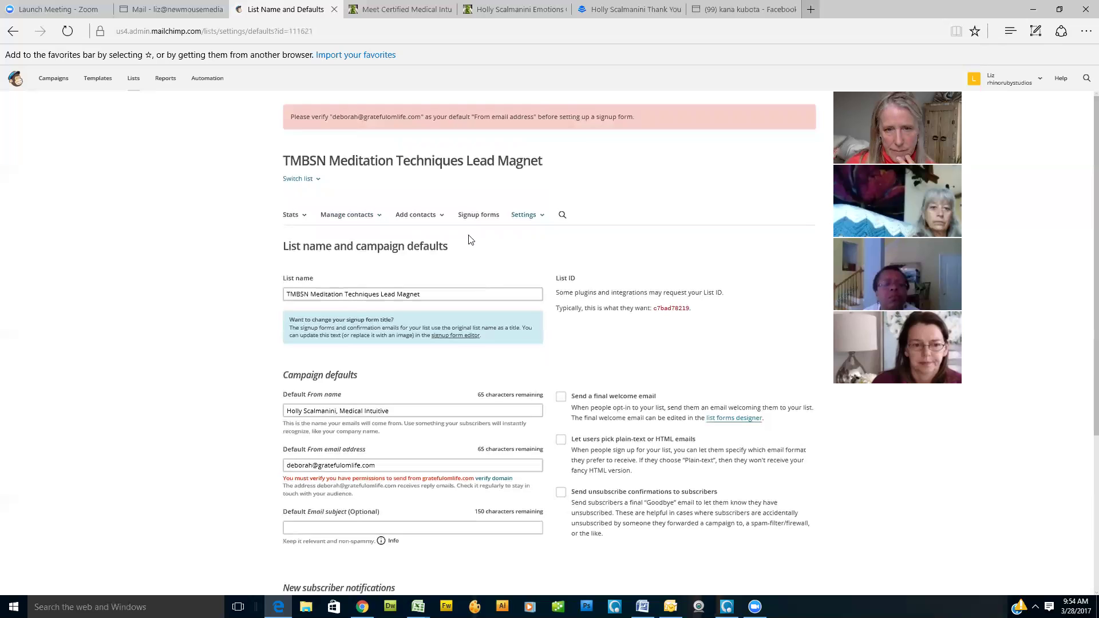
pyautogui.click(484, 221)
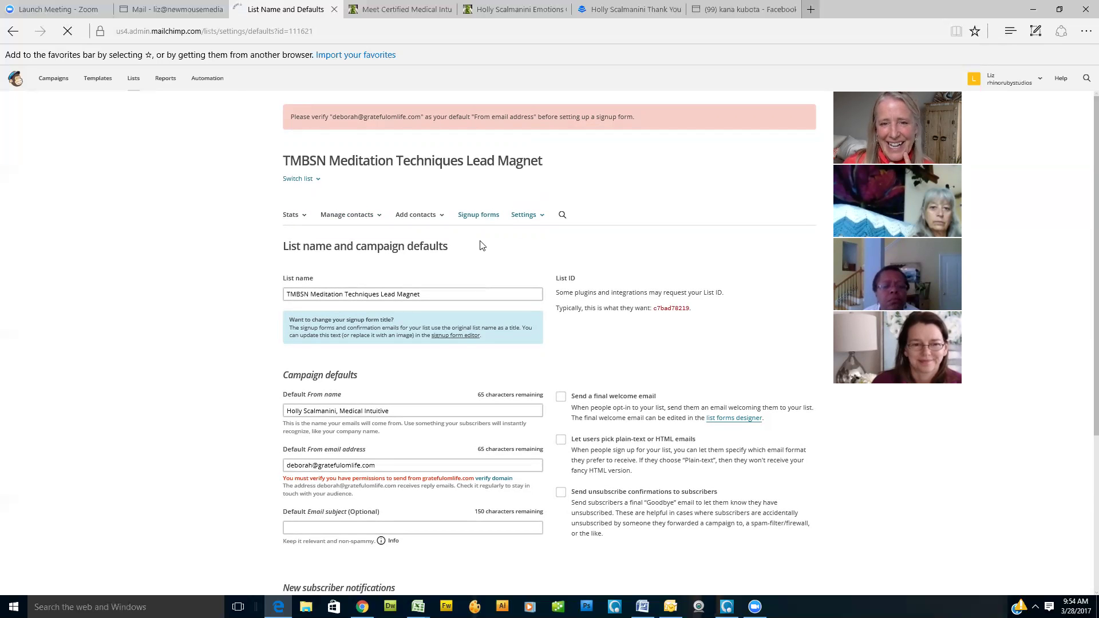
pyautogui.scroll(-3, 481, 245)
pyautogui.scroll(-2, 481, 245)
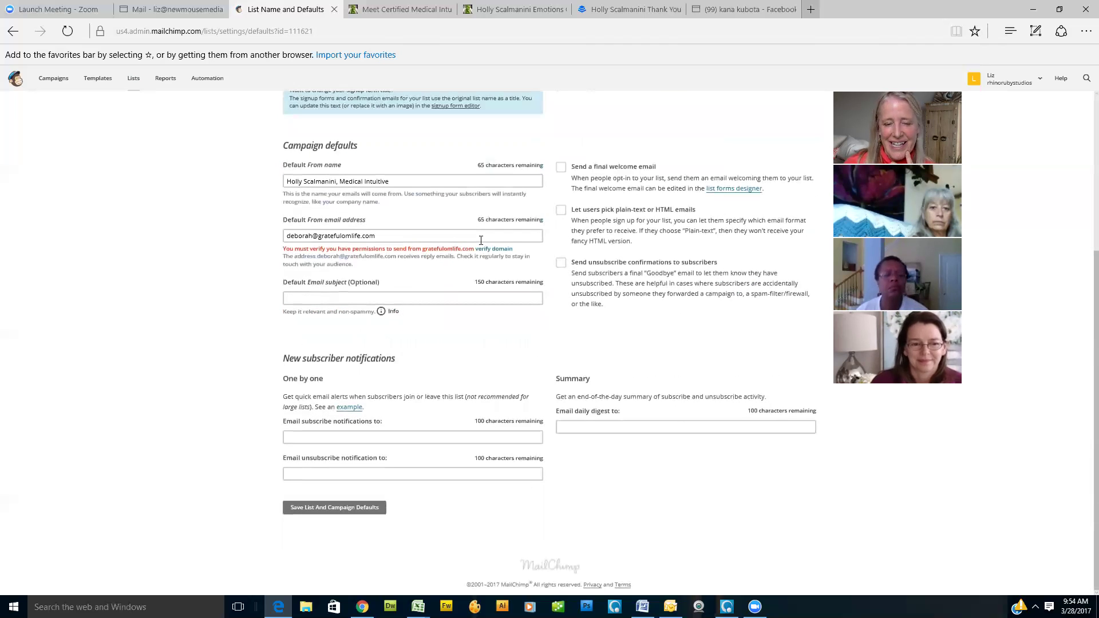
pyautogui.scroll(5, 481, 241)
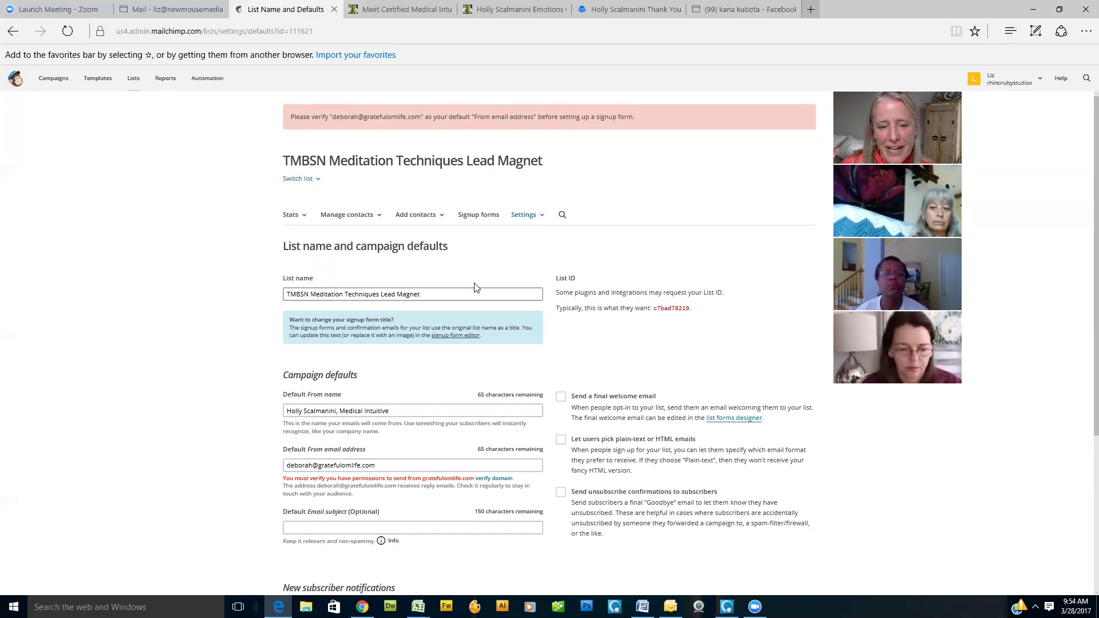
pyautogui.scroll(-4, 474, 288)
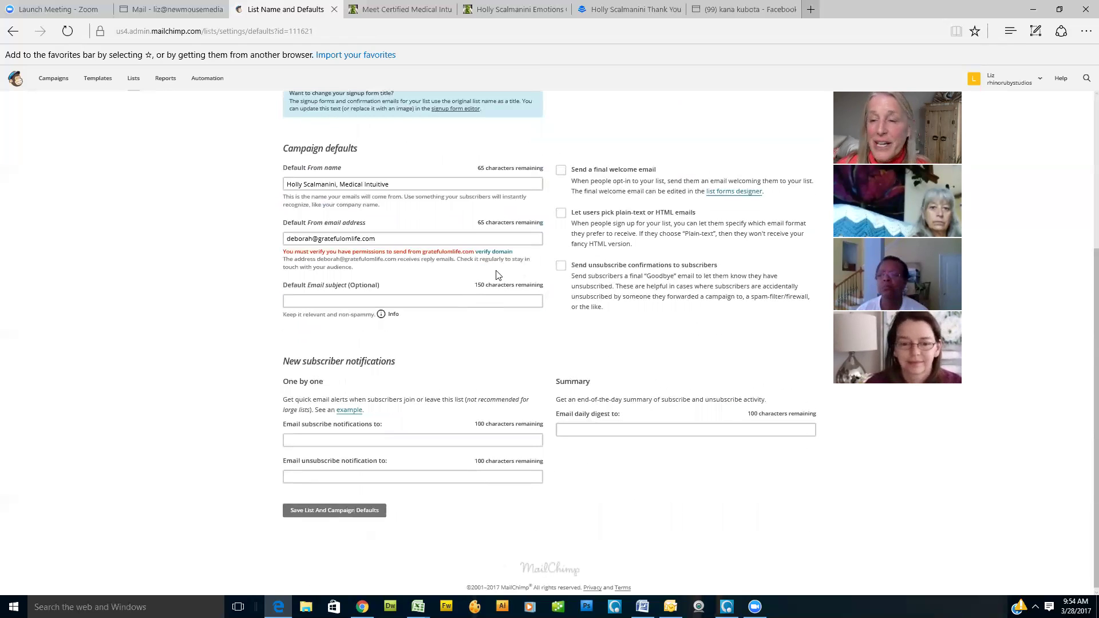
pyautogui.scroll(4, 497, 276)
pyautogui.click(13, 32)
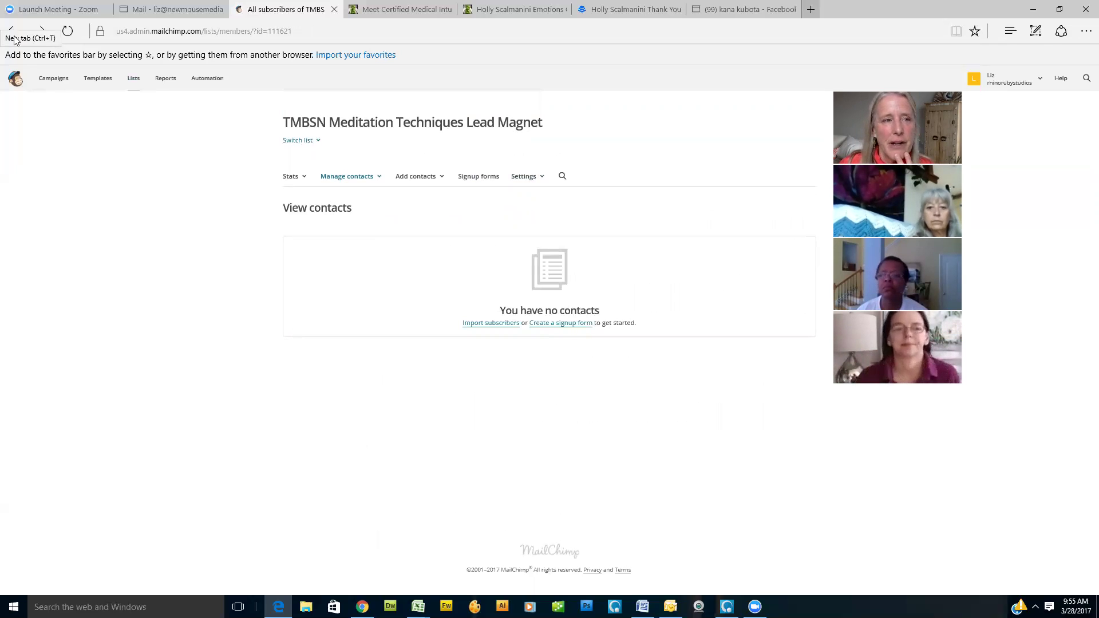
# Step: Open the General forms builder for the Mindful Millionaire Messengers list to view its Email, First and Last Name fields
pyautogui.click(133, 79)
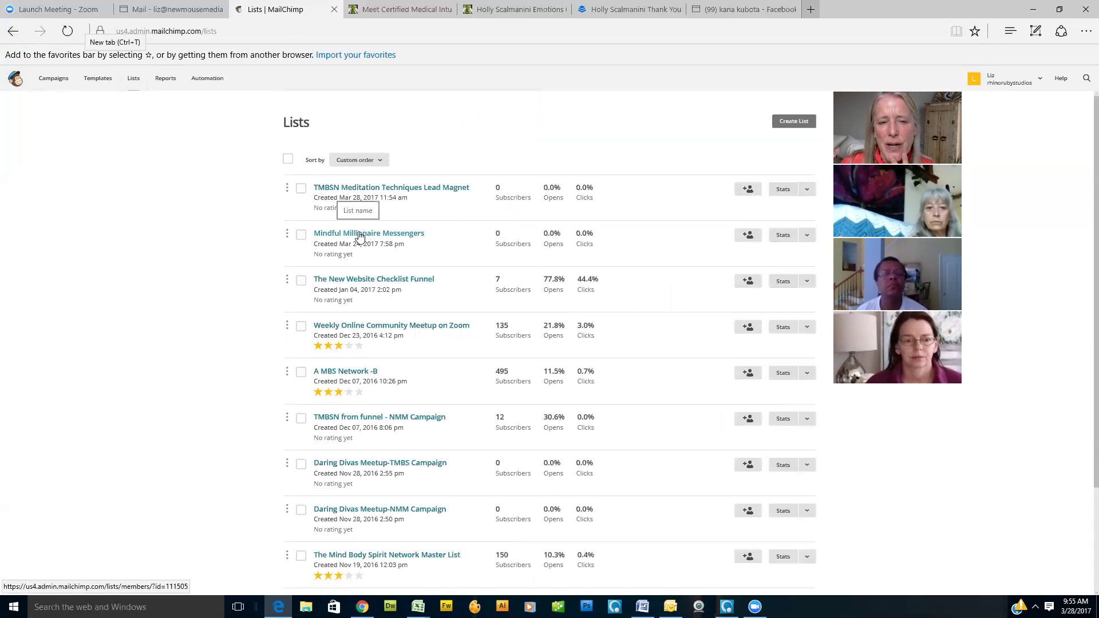
pyautogui.click(363, 235)
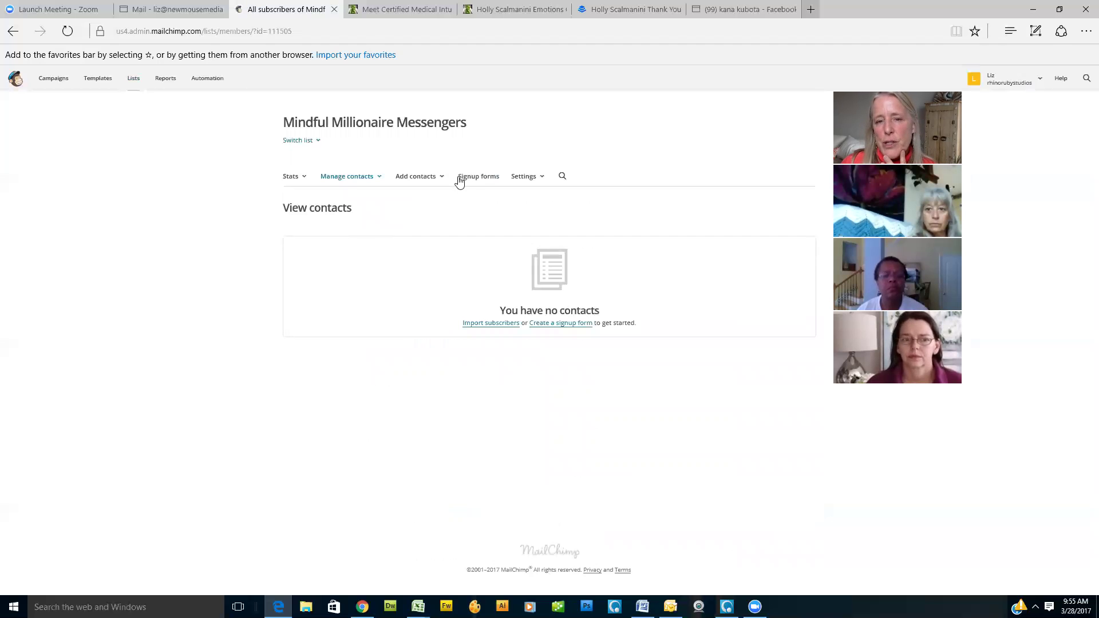
pyautogui.click(483, 178)
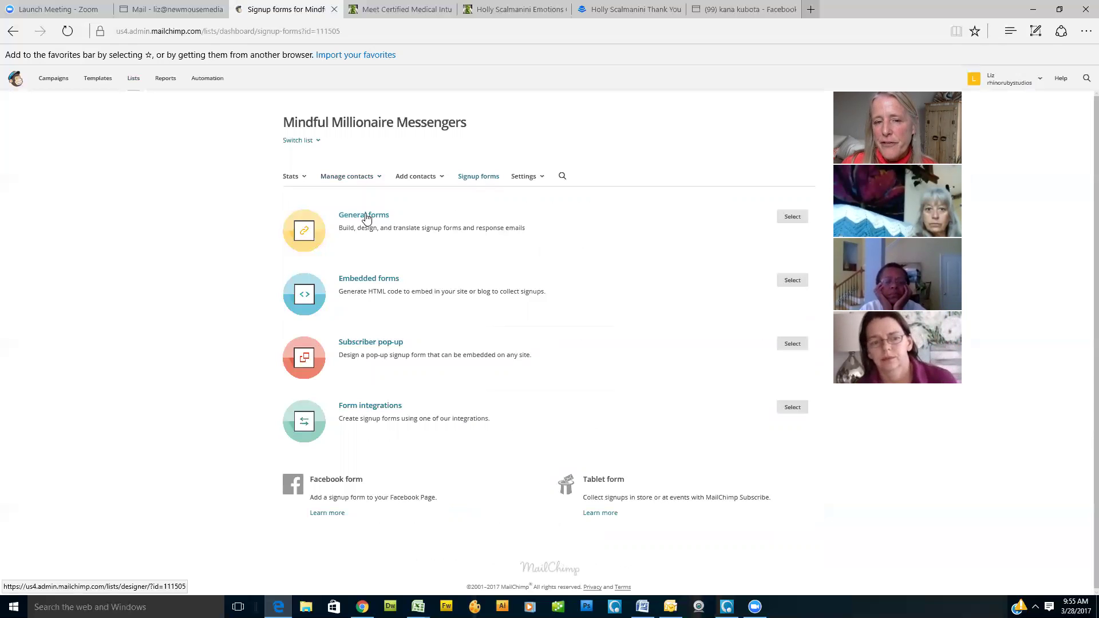
pyautogui.click(367, 219)
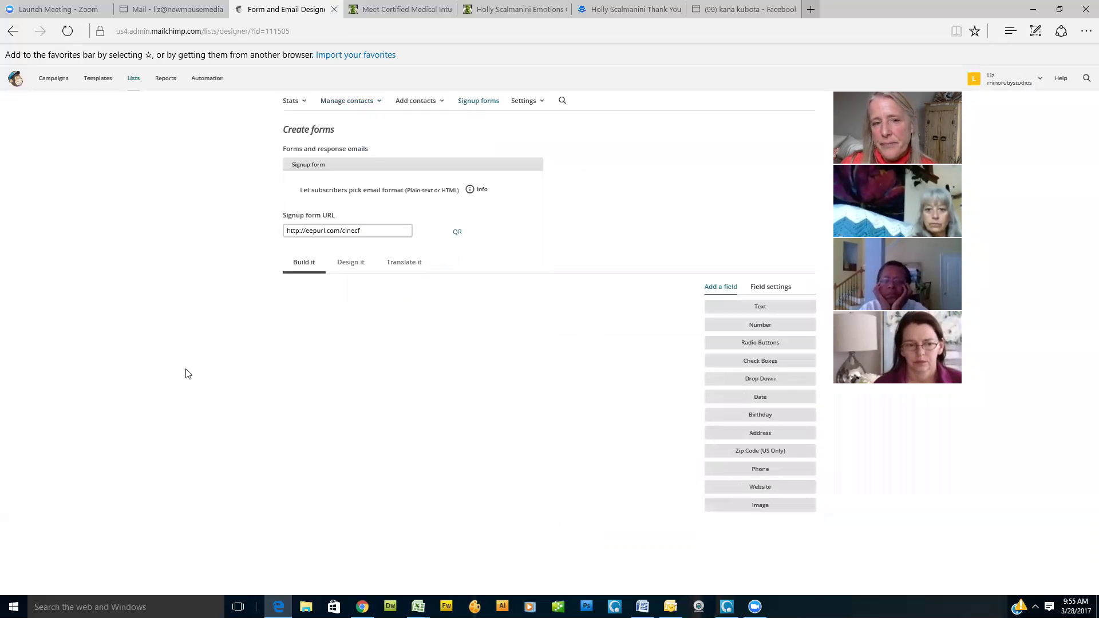
pyautogui.scroll(-2, 184, 374)
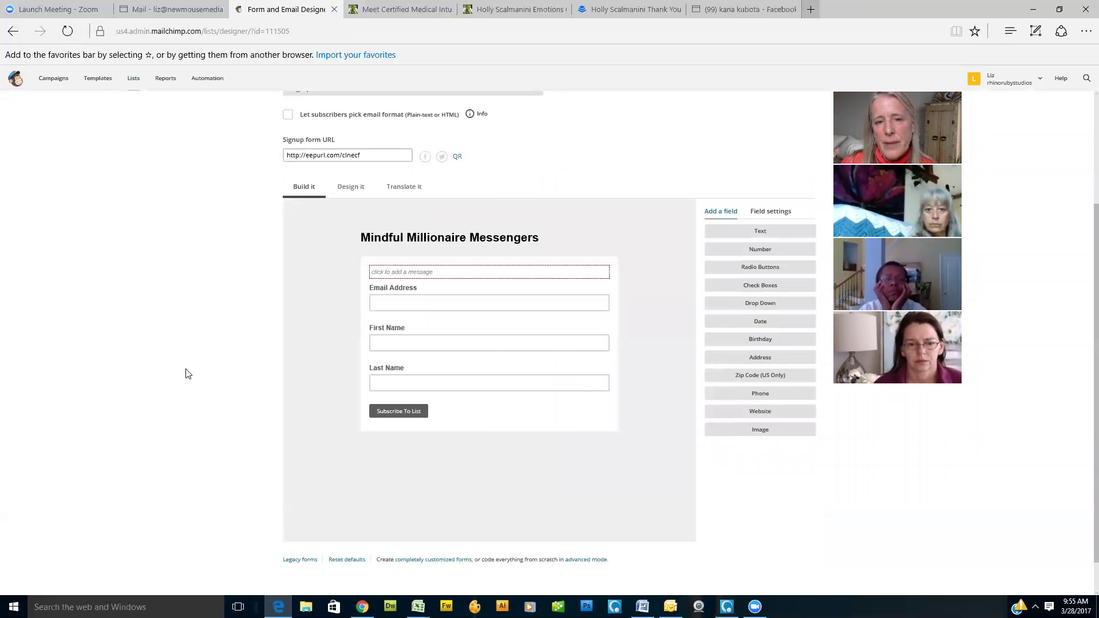
pyautogui.scroll(-1, 186, 373)
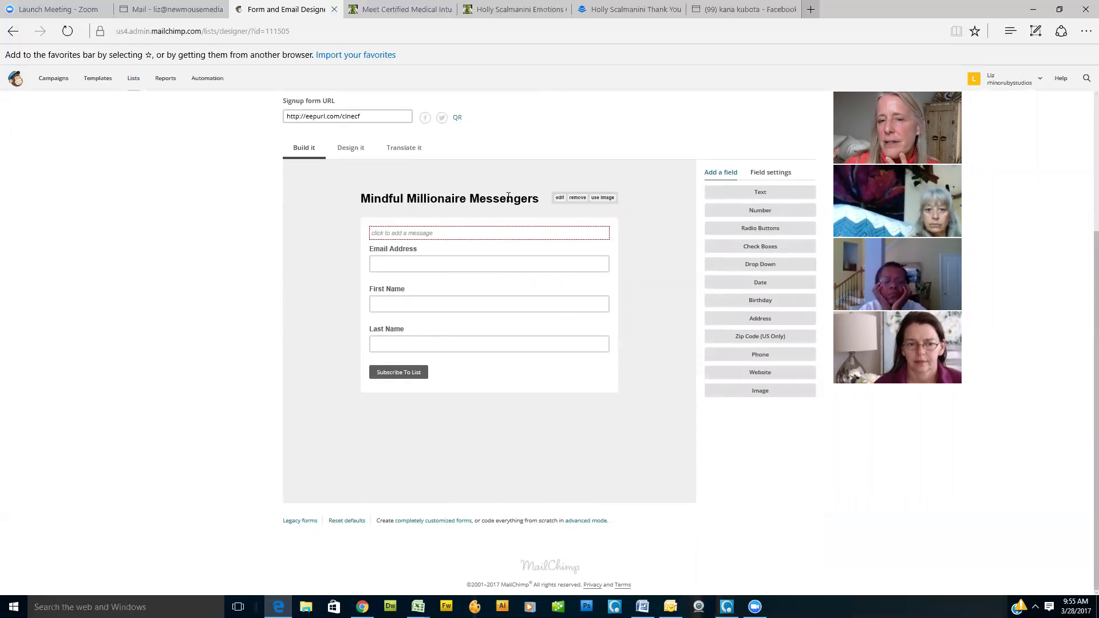
pyautogui.moveTo(540, 203)
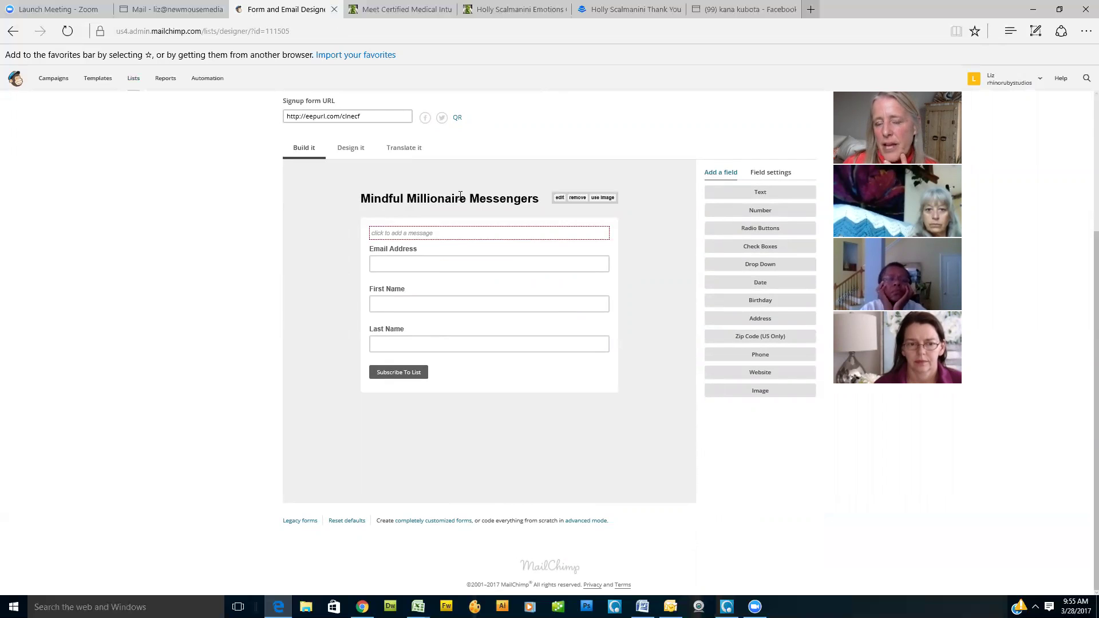
# Step: Swap the form title for the Inbound Marketing lead magnets video image and save it
pyautogui.click(602, 198)
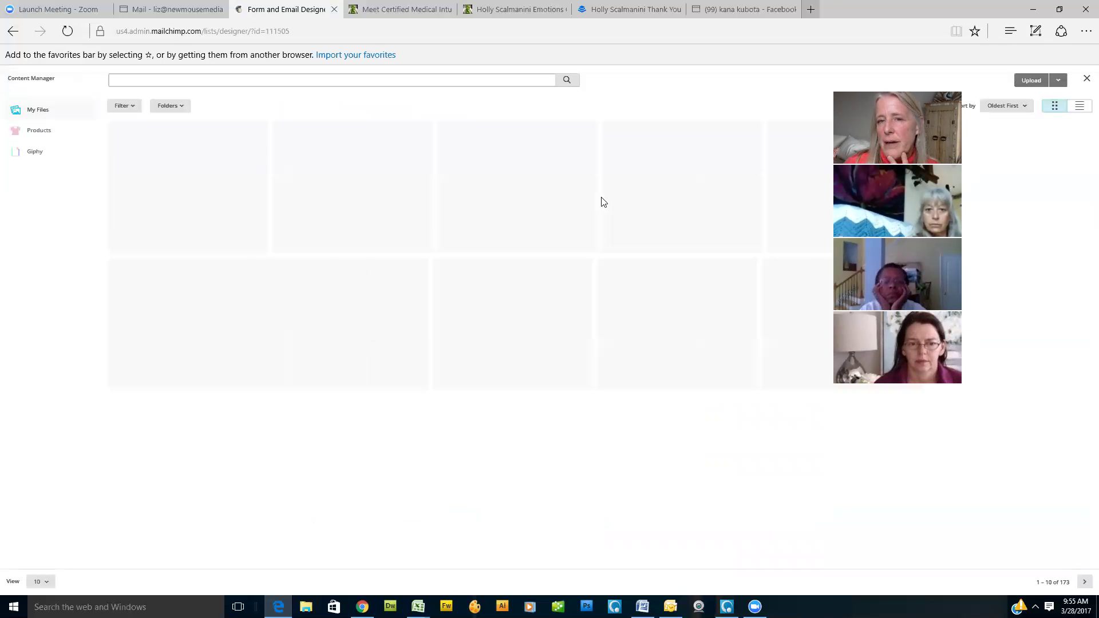
pyautogui.click(217, 196)
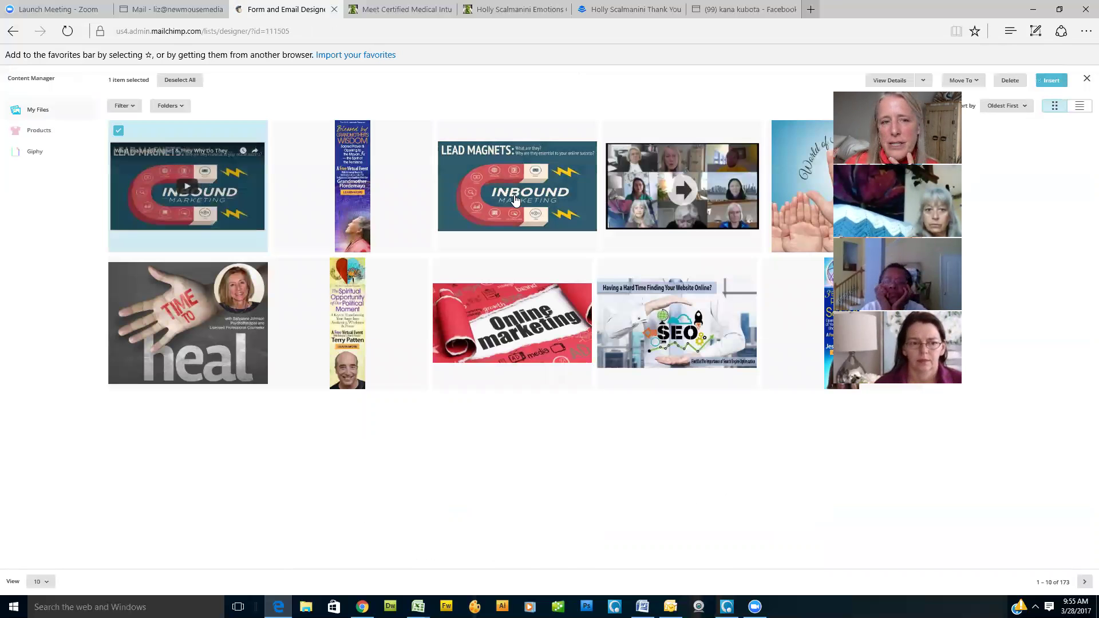
pyautogui.click(1051, 80)
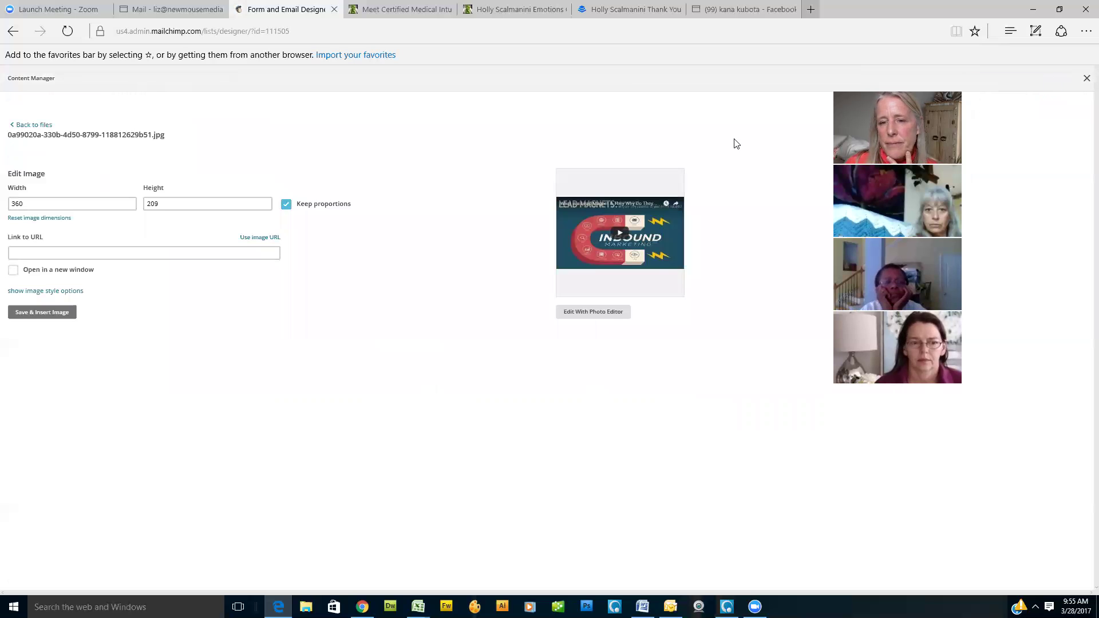
pyautogui.click(61, 313)
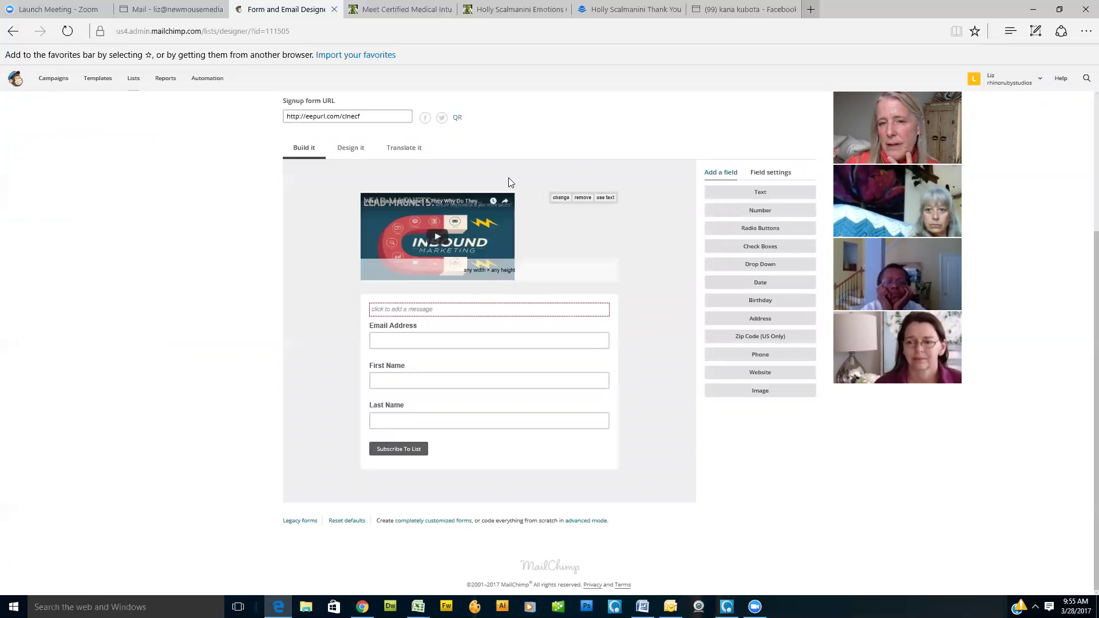
pyautogui.moveTo(458, 312)
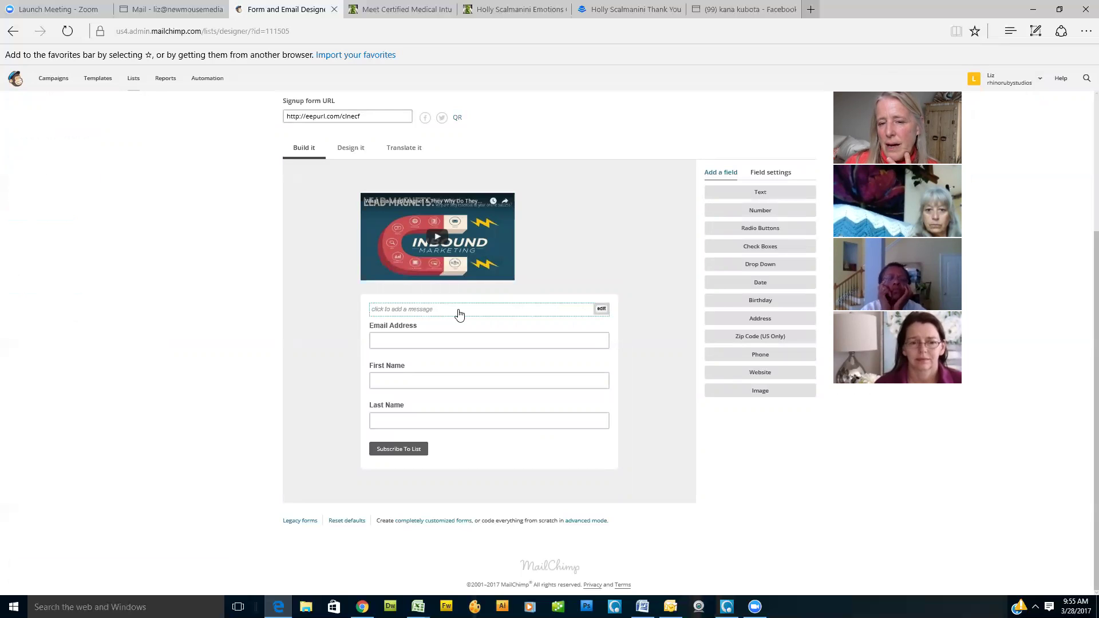
# Step: Set the form's intro text to 'Opt In for My Free Offer' and save it
pyautogui.click(601, 310)
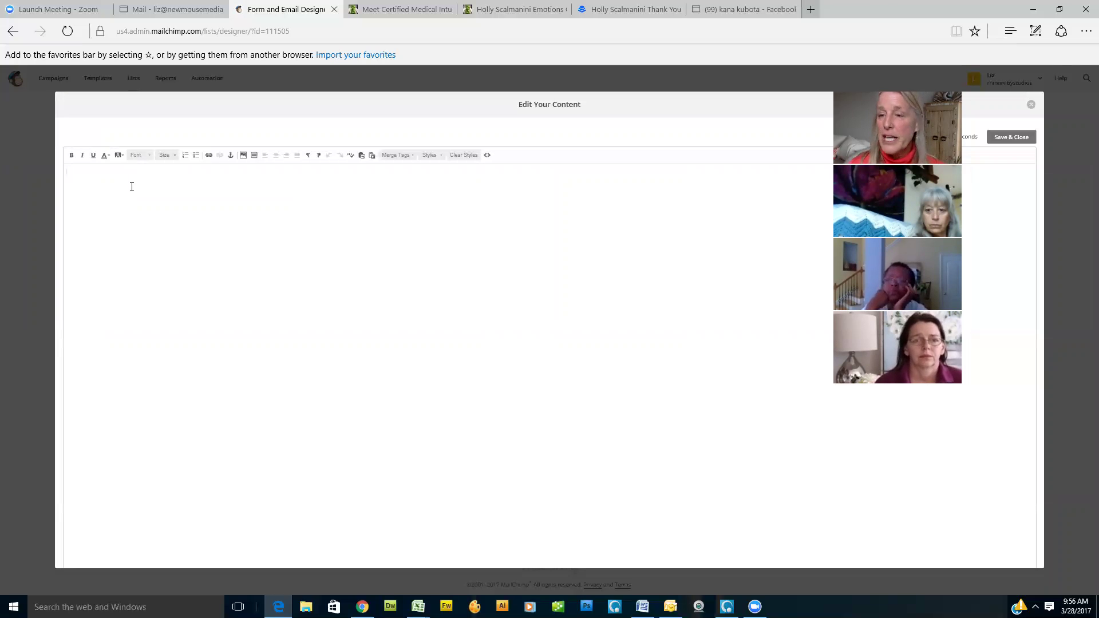
pyautogui.write('Op')
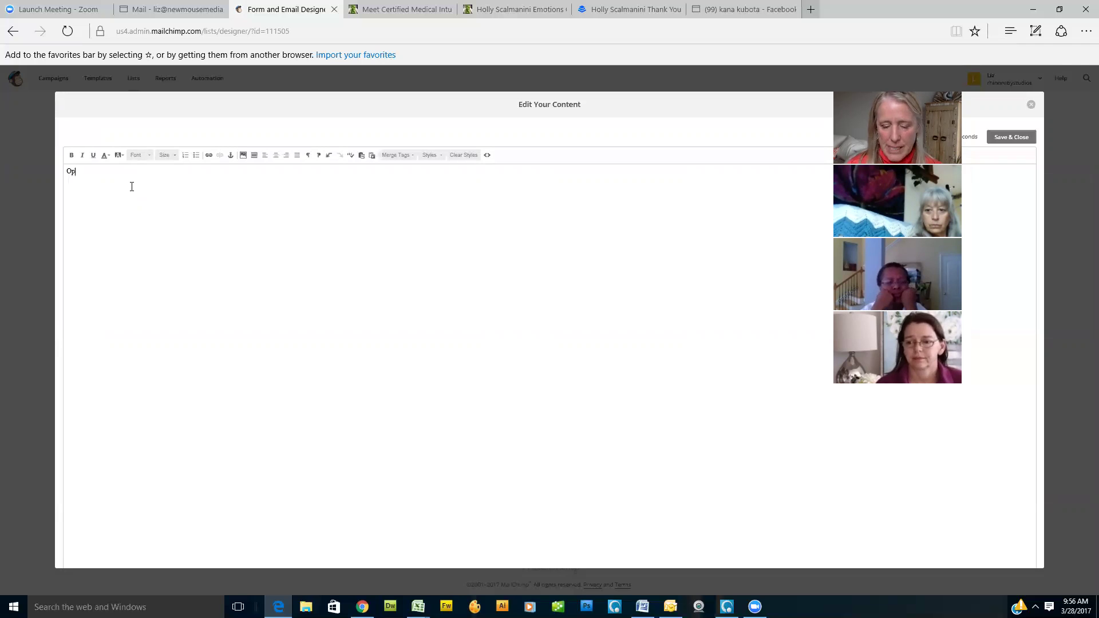
pyautogui.write('t In f')
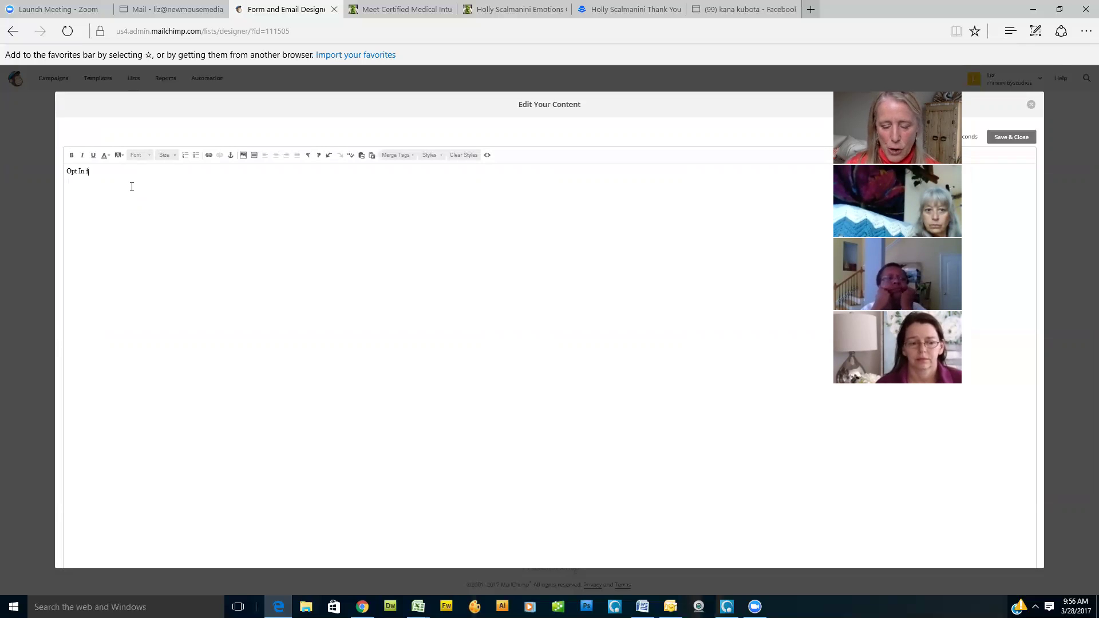
pyautogui.write('or My Fre')
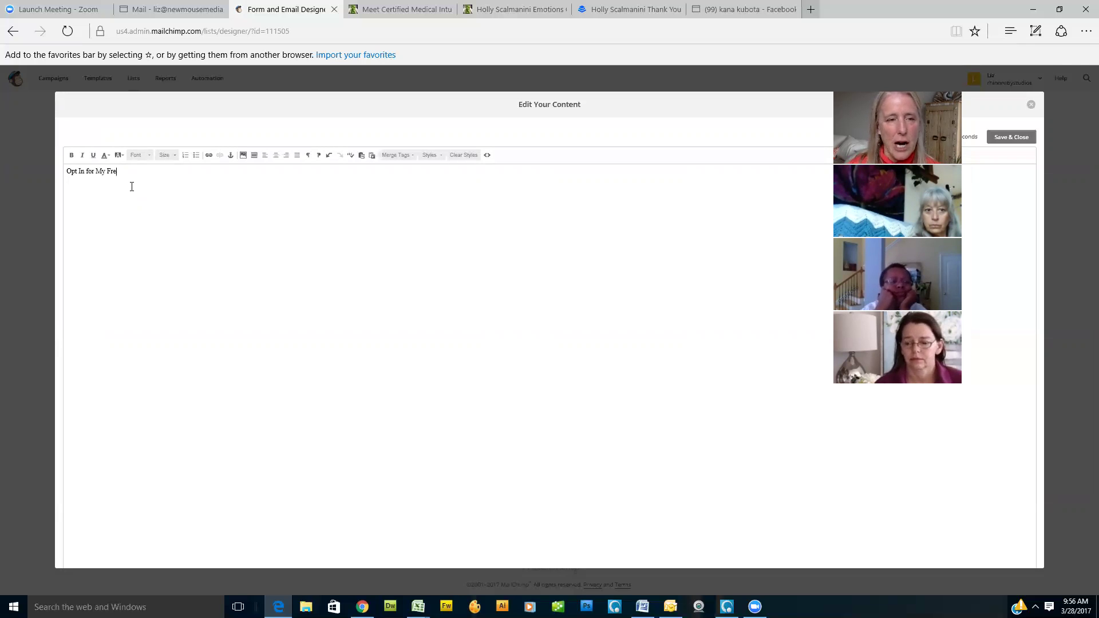
pyautogui.write('e Offer')
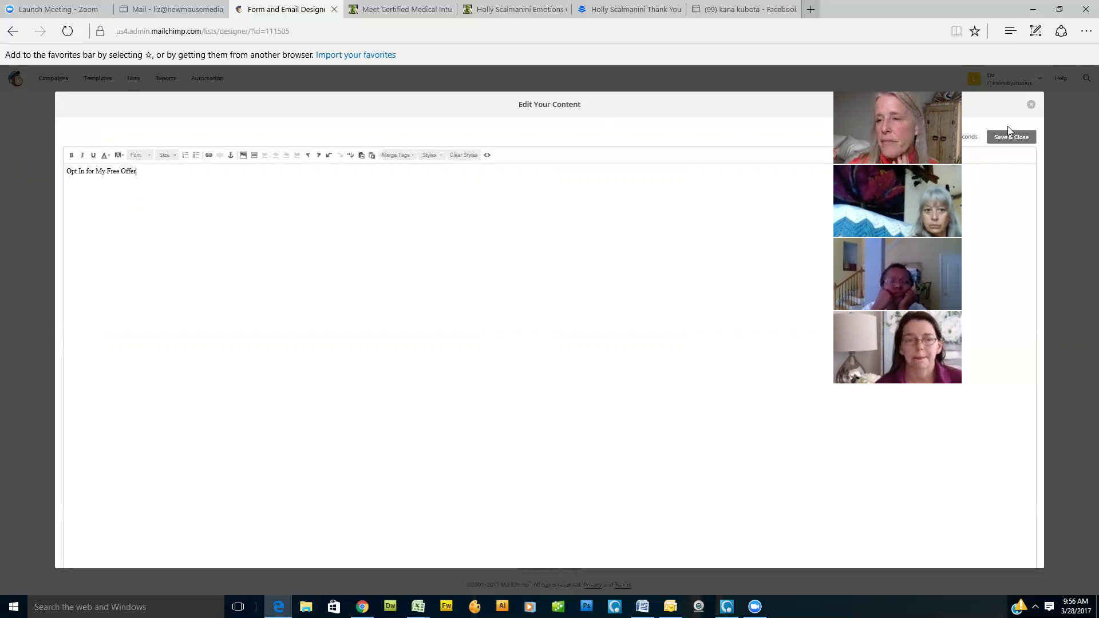
pyautogui.click(1011, 142)
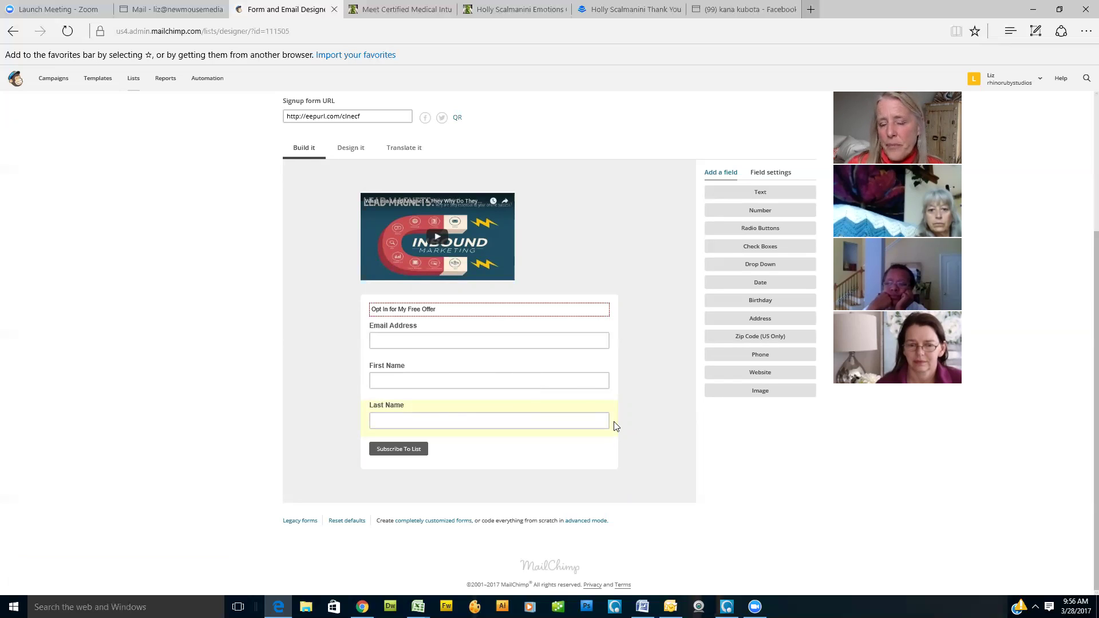
# Step: Delete the Last Name field from the signup form, confirming with DELETE
pyautogui.click(458, 415)
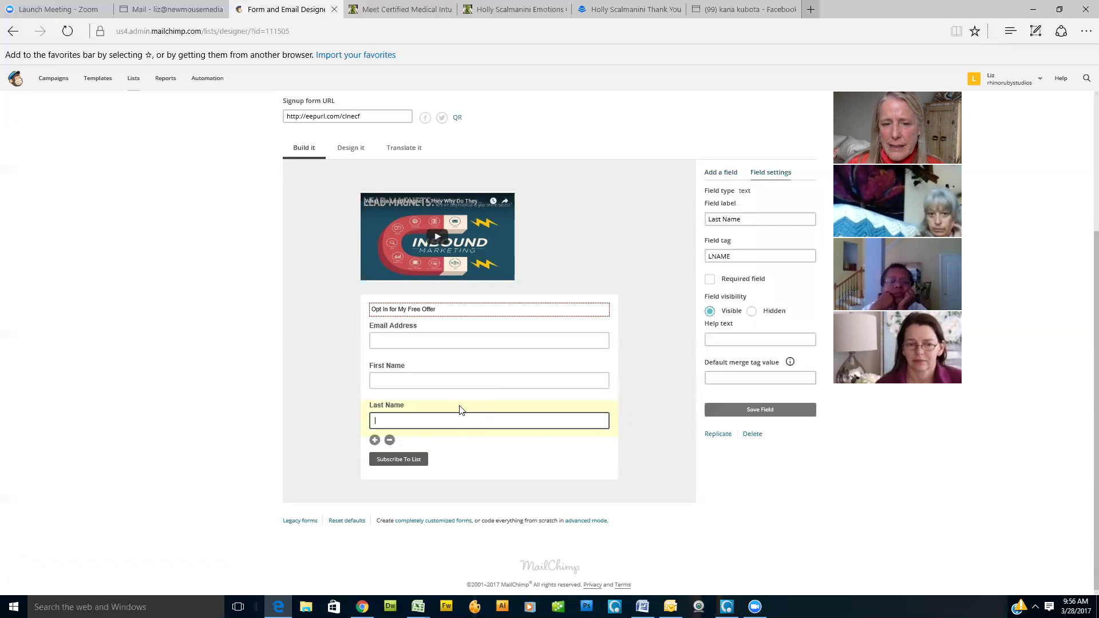
pyautogui.click(390, 440)
pyautogui.click(466, 342)
pyautogui.write('DELETE')
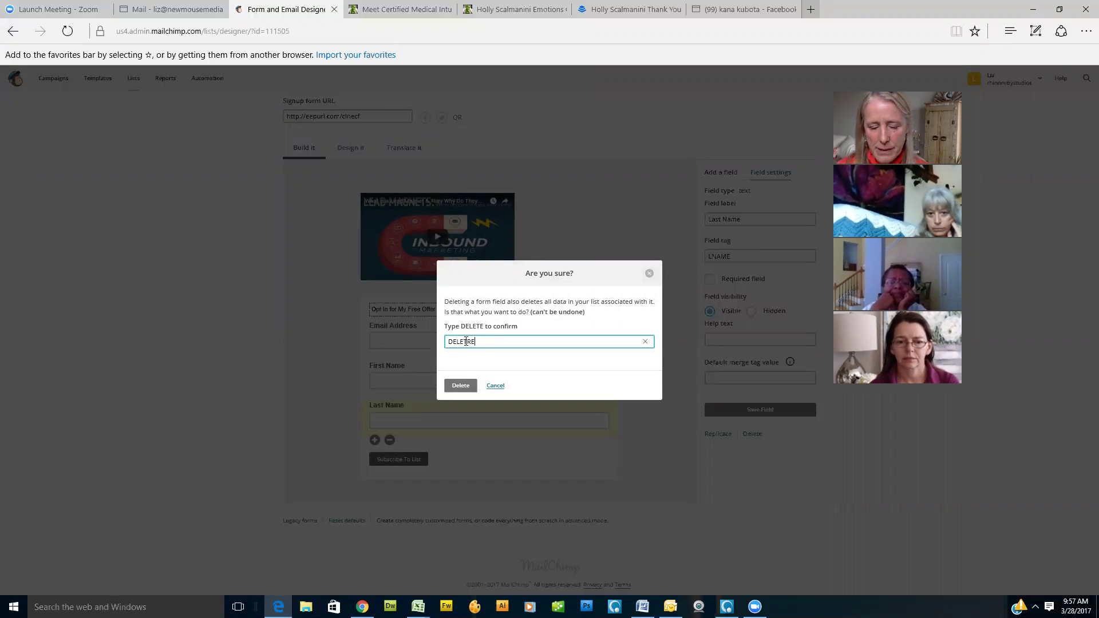
pyautogui.press('BackSpace')
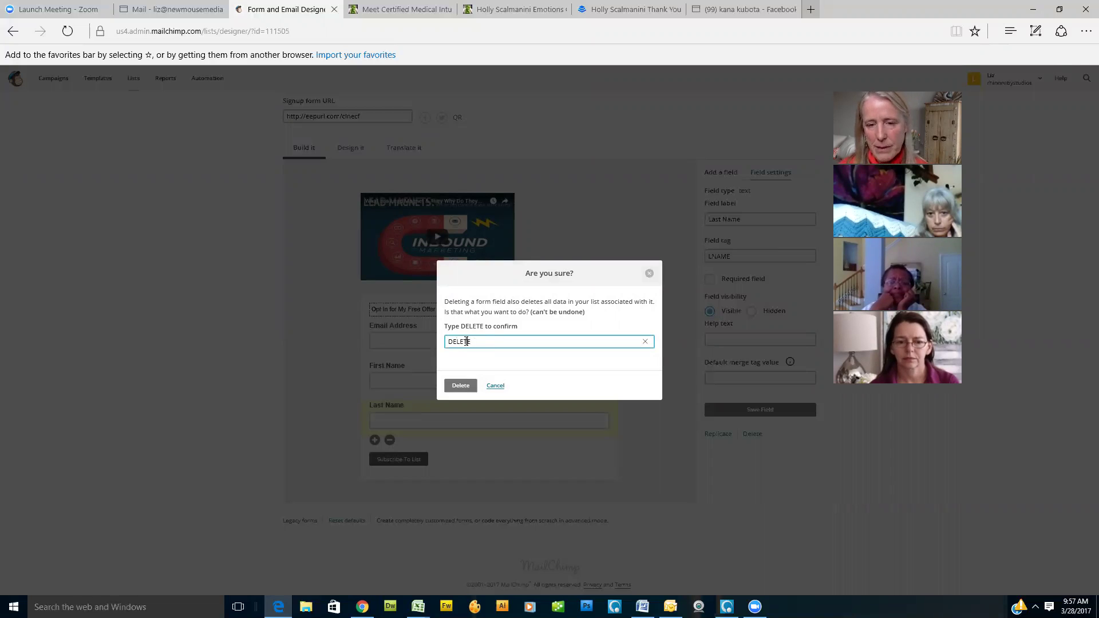
pyautogui.click(462, 389)
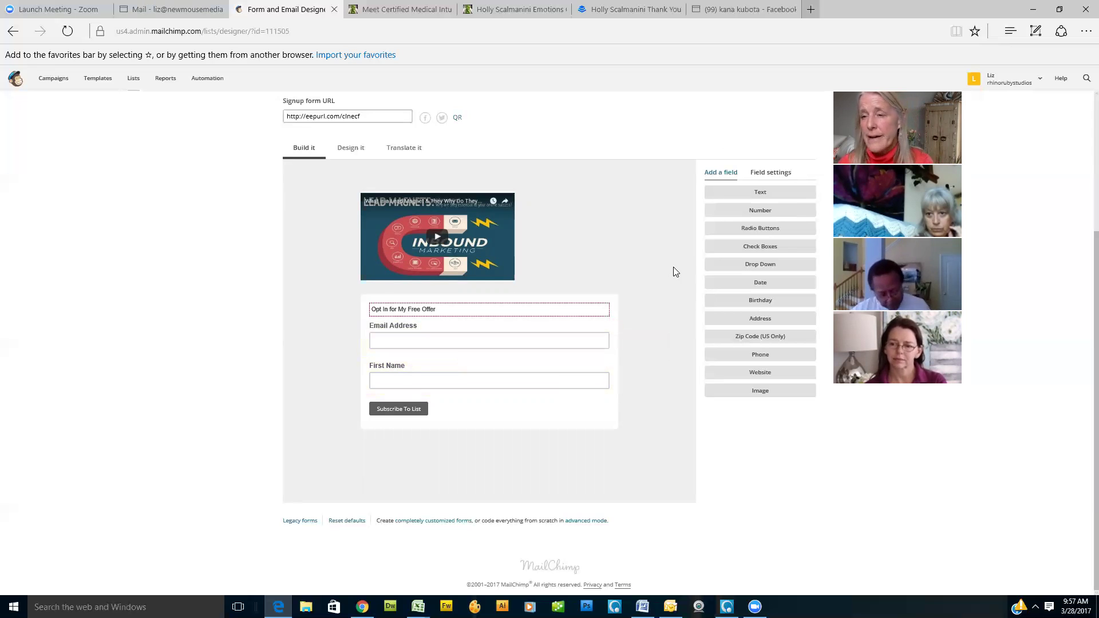
# Step: Select the signup form's URL and open the Forms and response emails dropdown
pyautogui.scroll(3, 630, 294)
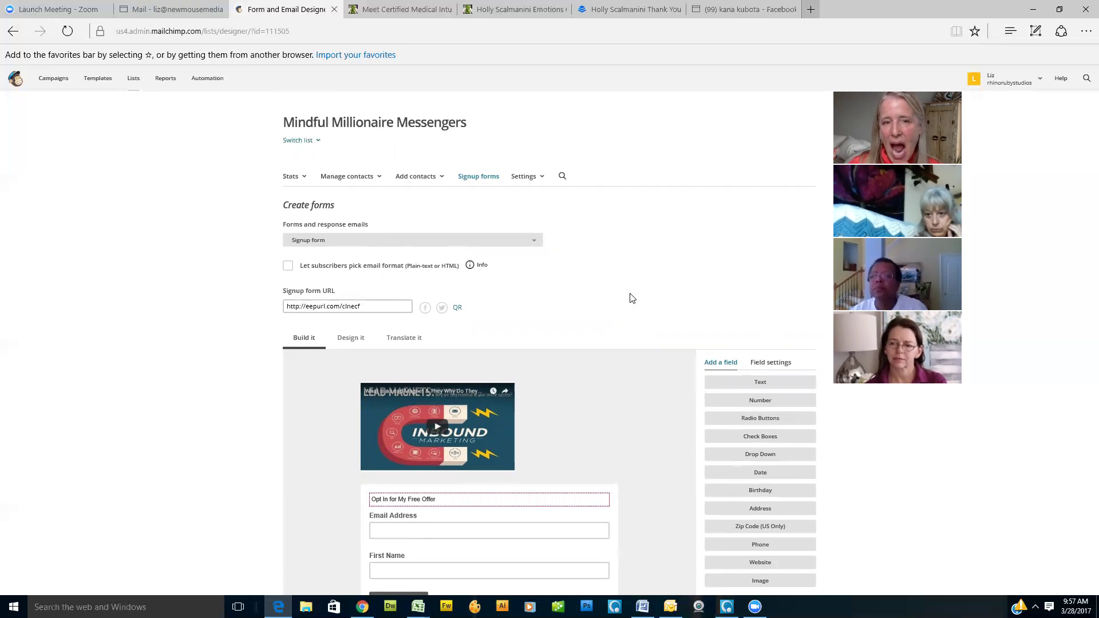
pyautogui.scroll(-3, 631, 297)
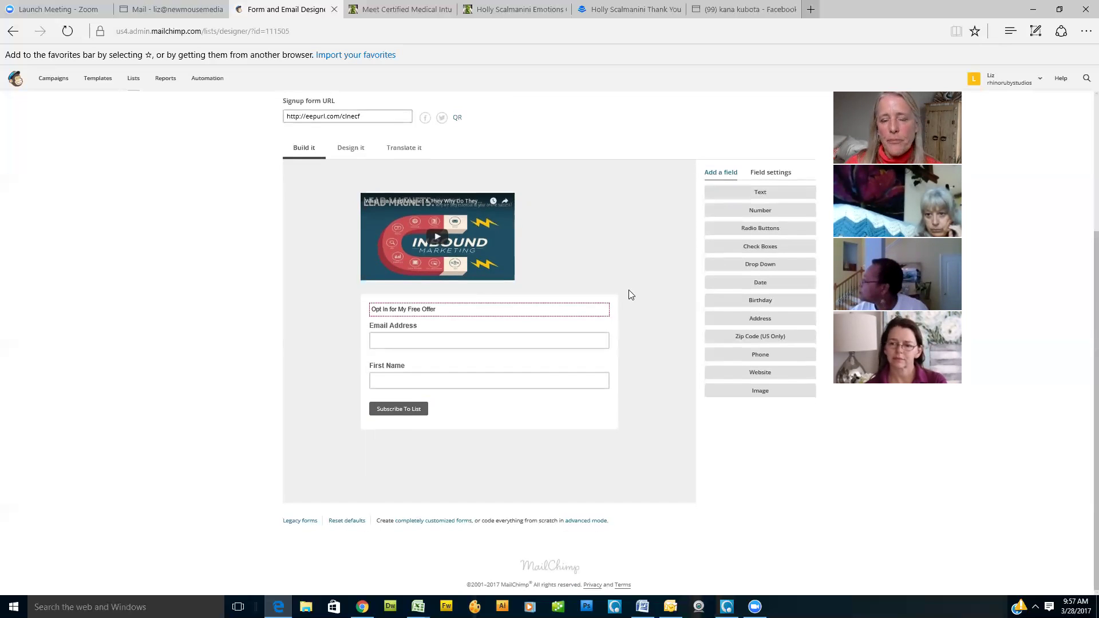
pyautogui.click(389, 117)
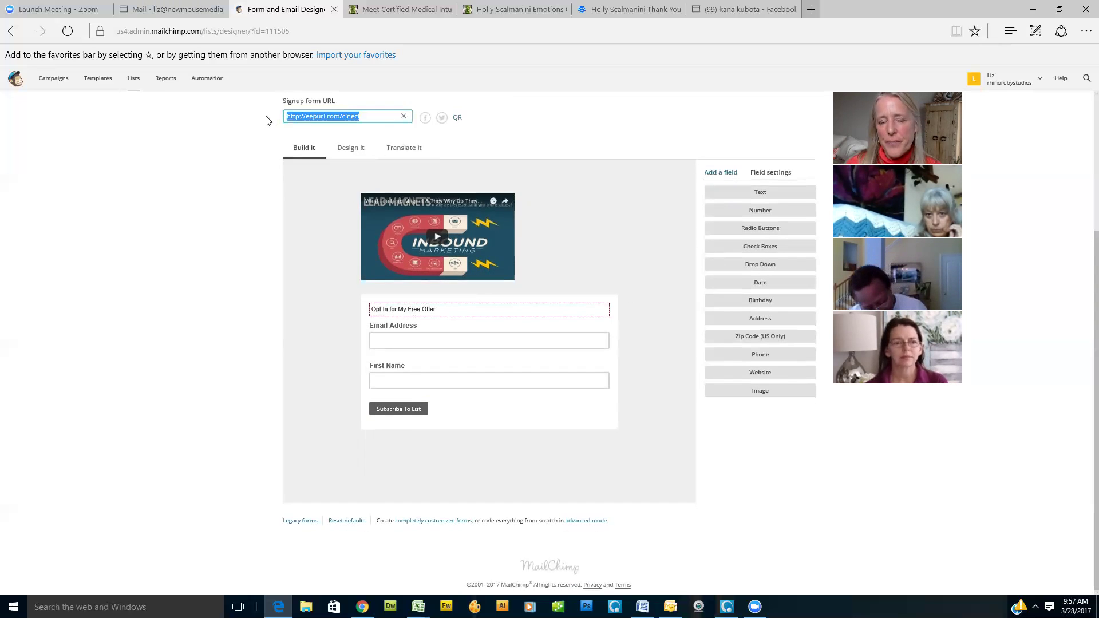
pyautogui.scroll(1, 229, 159)
pyautogui.scroll(1, 232, 159)
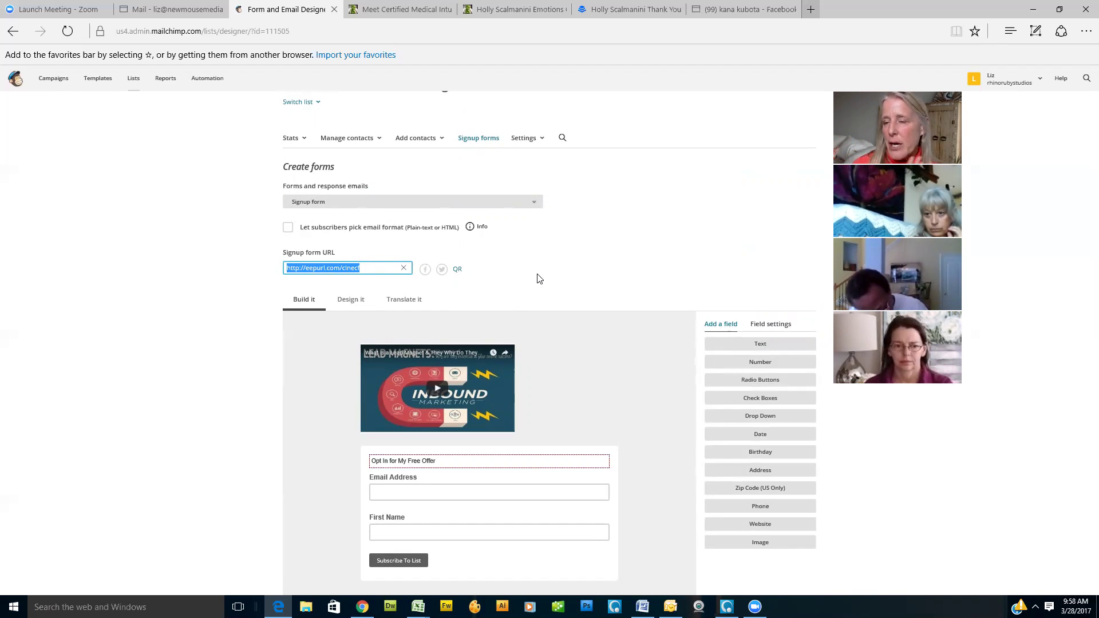
pyautogui.scroll(-3, 537, 278)
pyautogui.scroll(3, 537, 279)
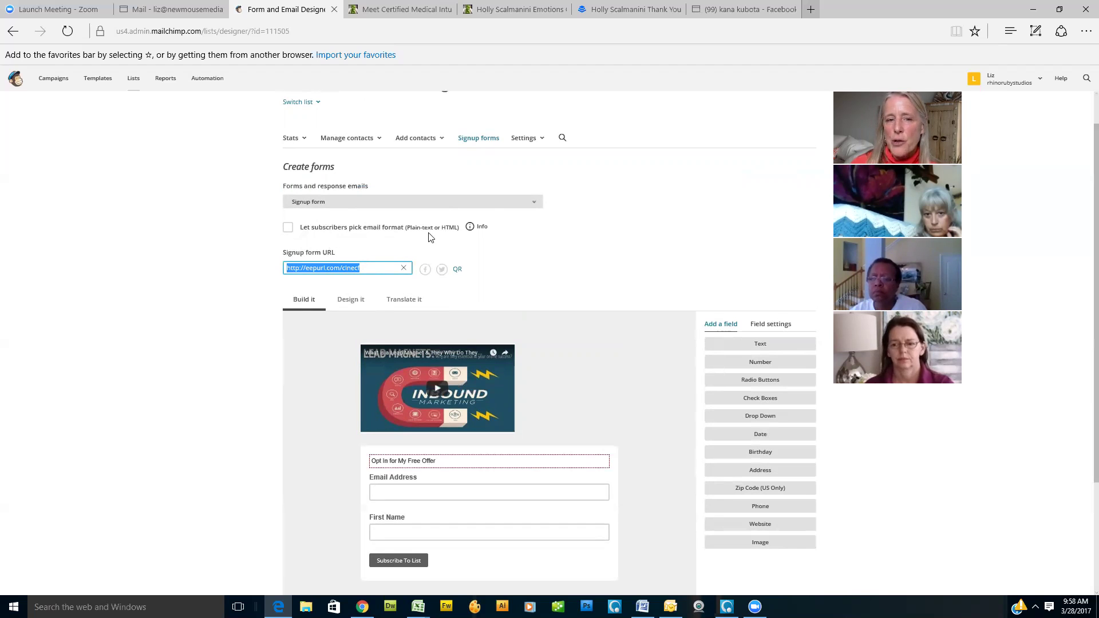
pyautogui.click(536, 205)
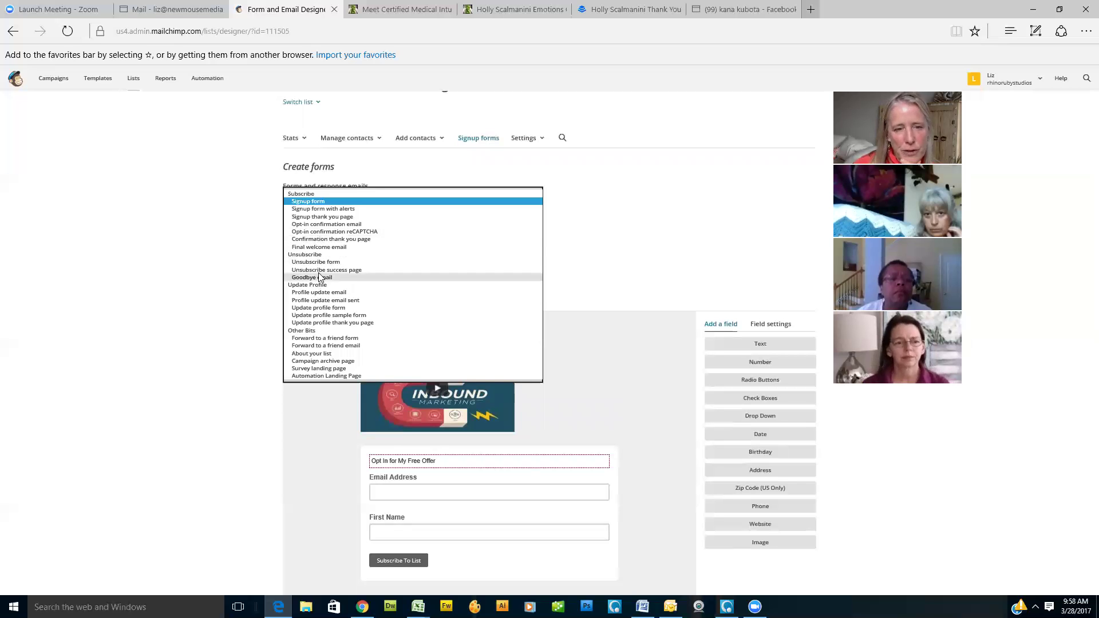
# Step: Review the Confirmation thank you page, then go to the Automation overview
pyautogui.click(332, 240)
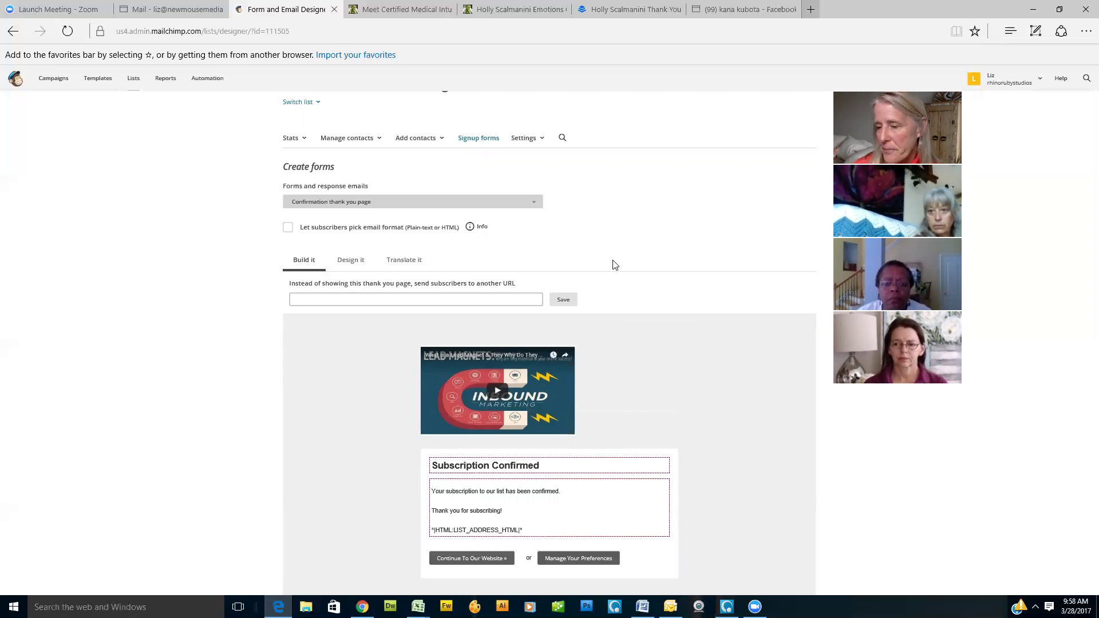
pyautogui.click(535, 204)
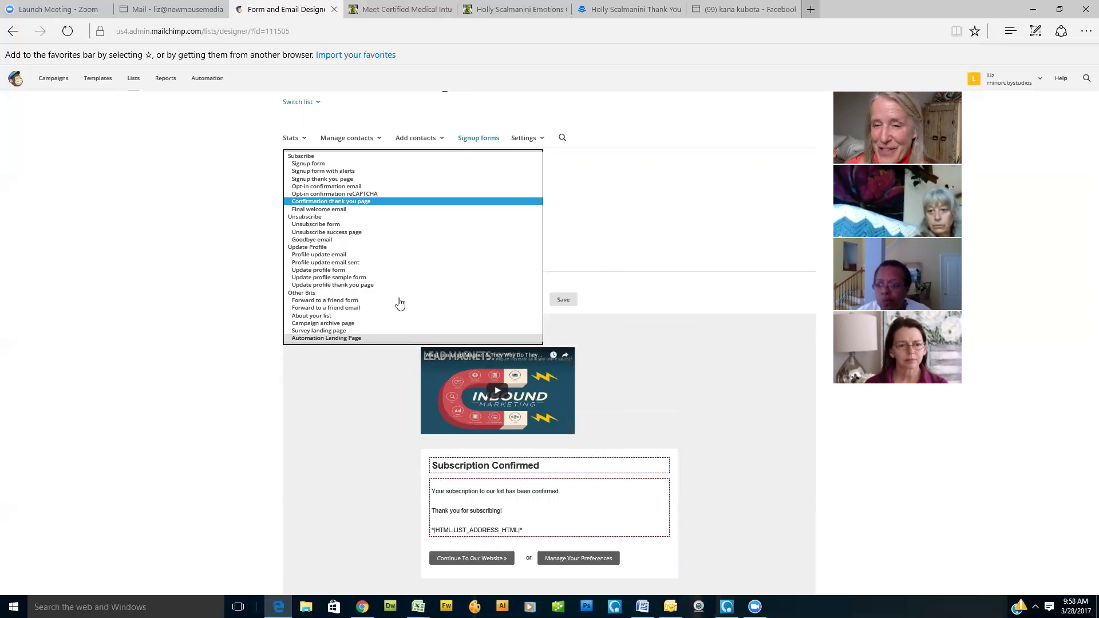
pyautogui.click(662, 190)
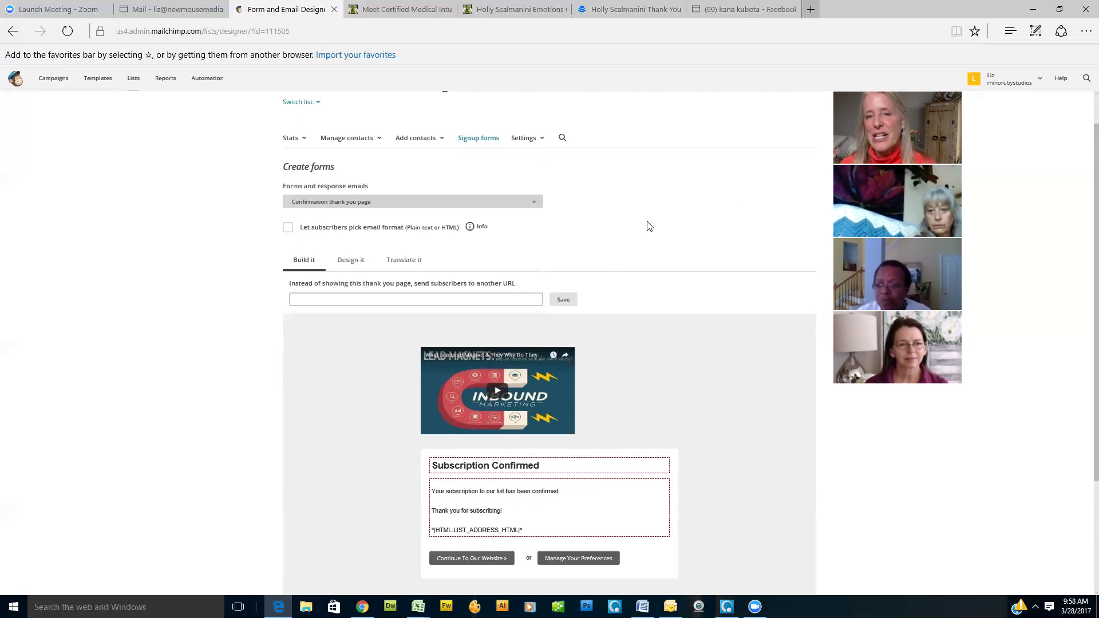
pyautogui.scroll(1, 651, 242)
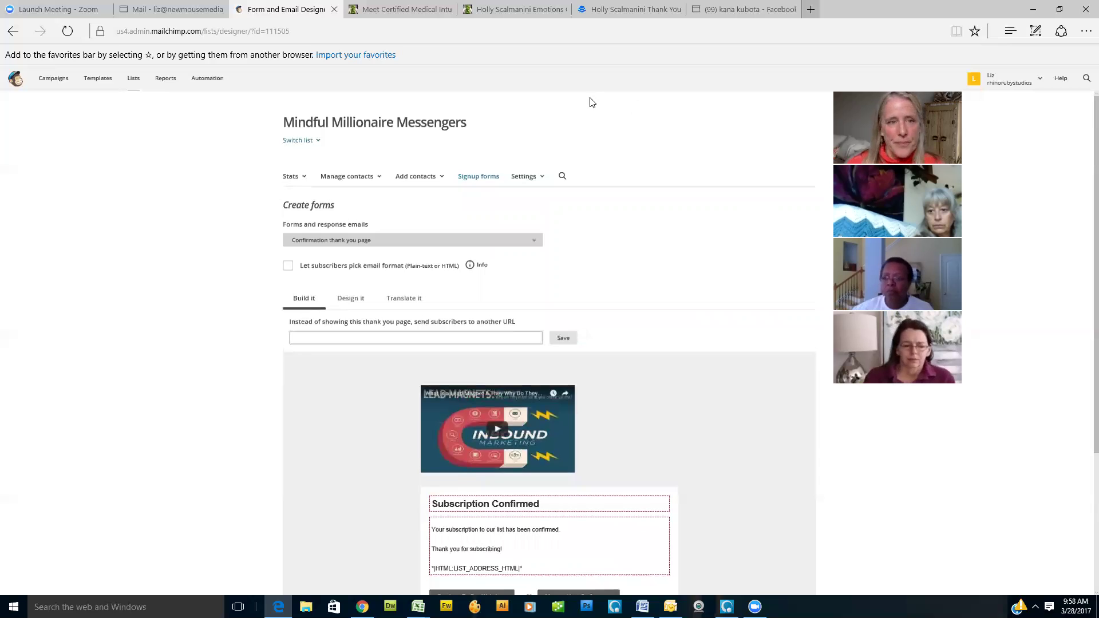
pyautogui.click(201, 80)
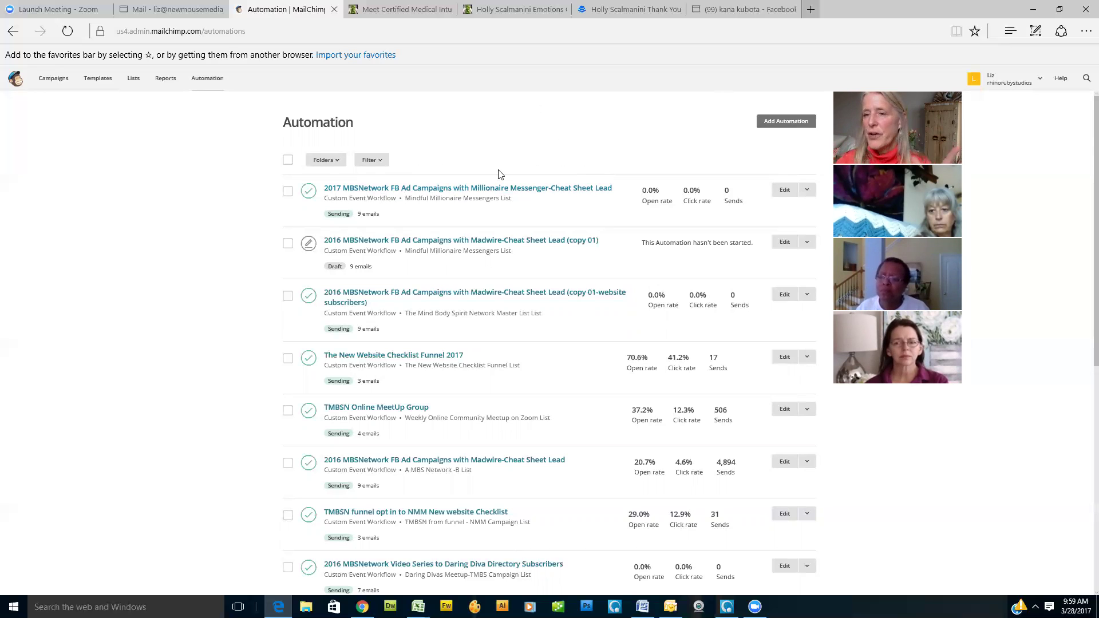
pyautogui.click(807, 194)
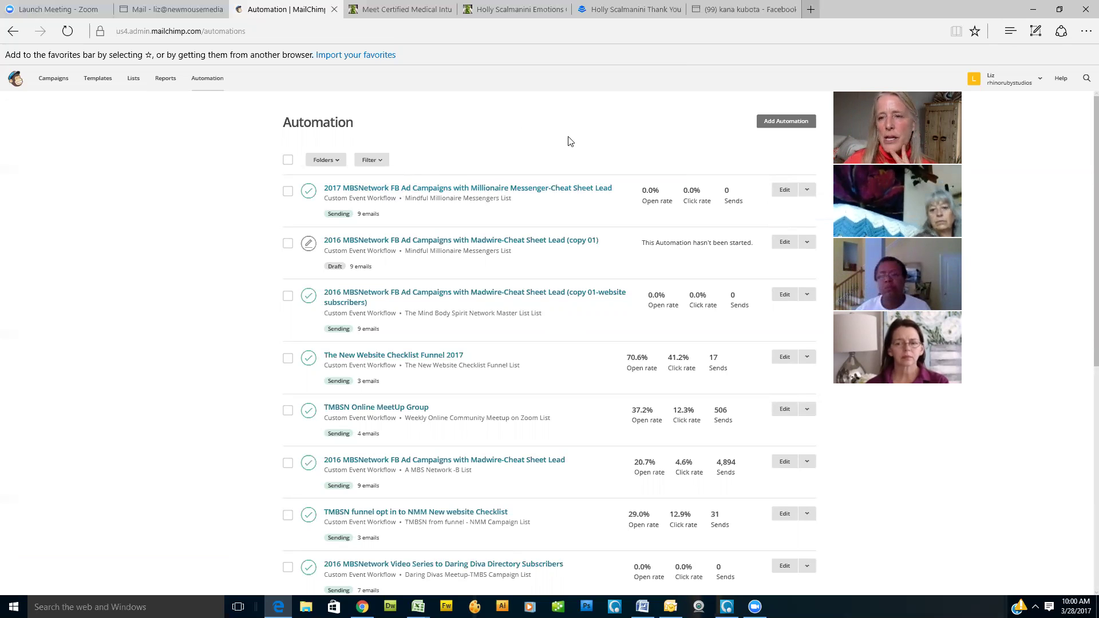
# Step: Begin a new automation using the Custom Event Workflow from the Custom category
pyautogui.click(791, 127)
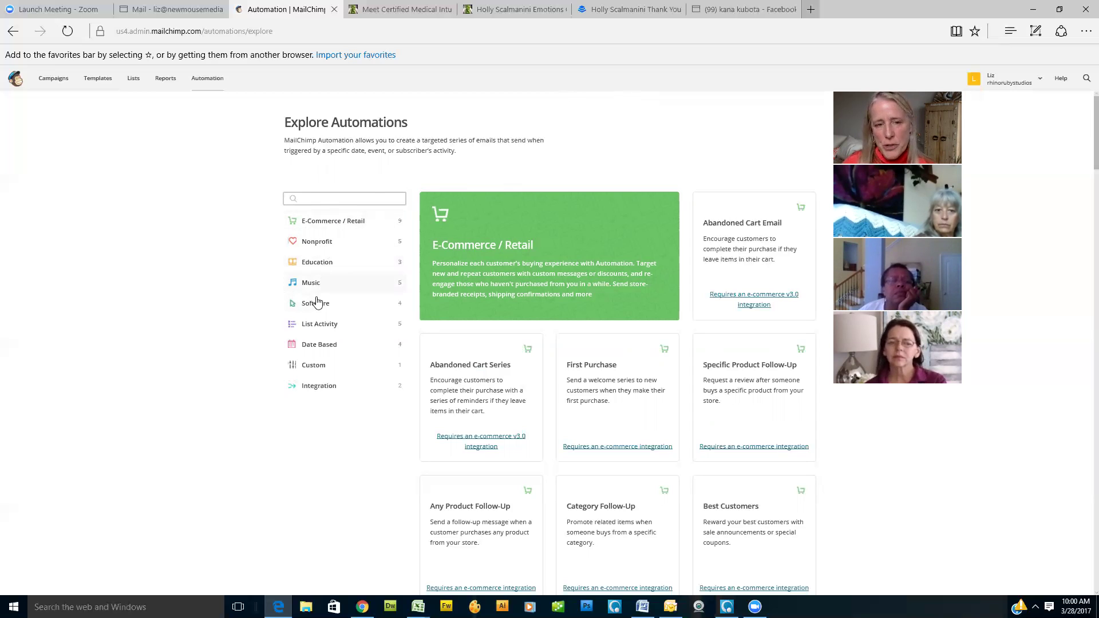
pyautogui.click(319, 368)
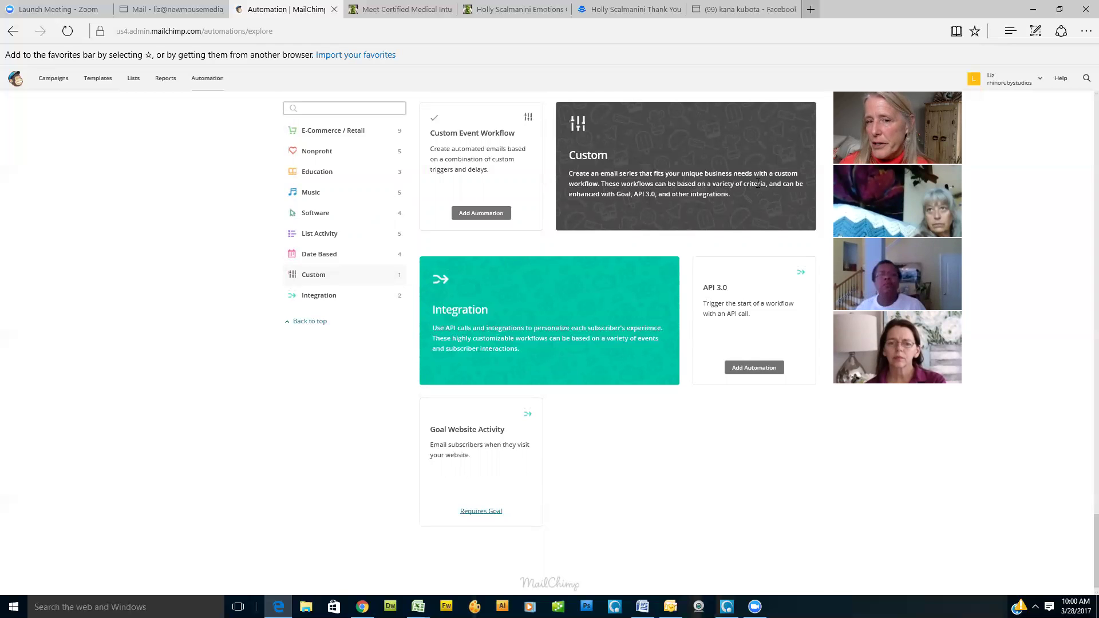
pyautogui.click(492, 215)
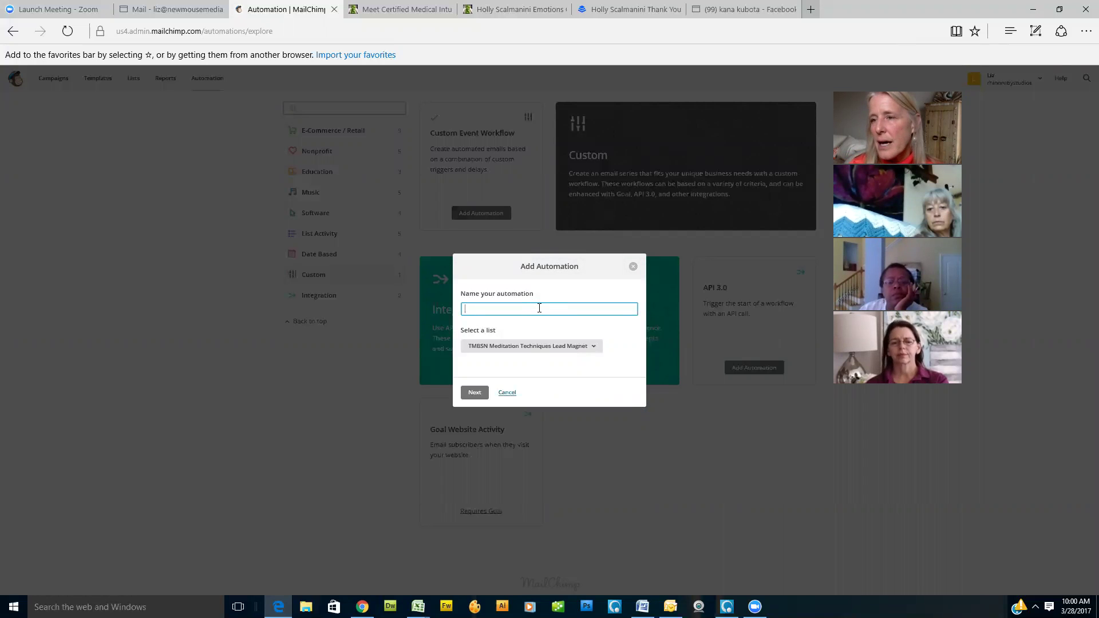
# Step: Name the automation 'wHIMISACAL wOMEN', assign the Mindful Millionaire Messengers list, and create it
pyautogui.write('wHIMISAC')
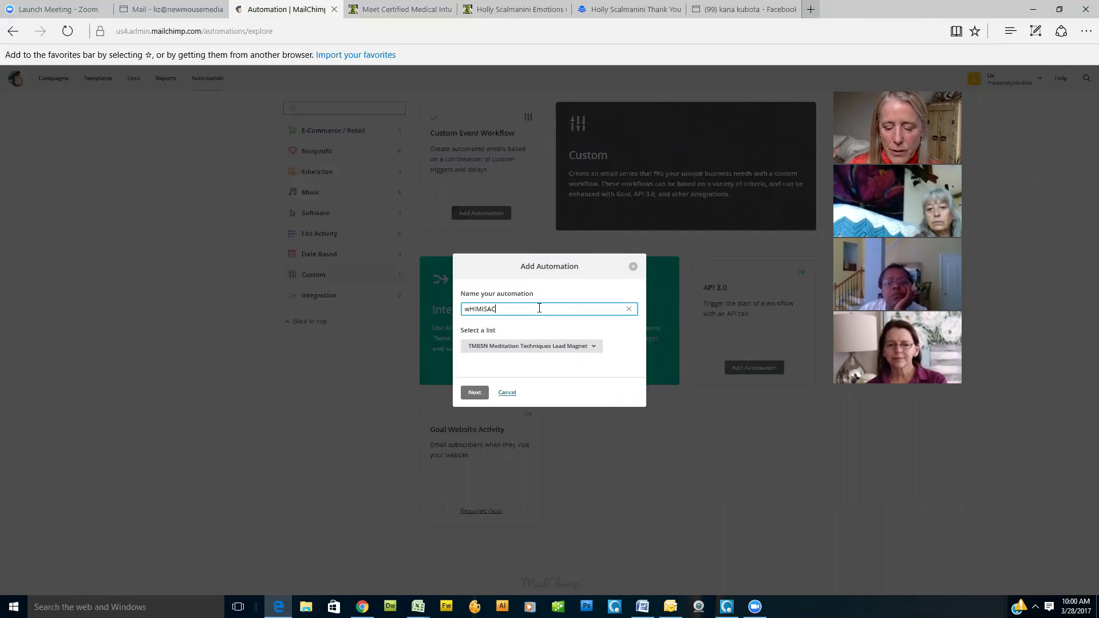
pyautogui.write('AL wOMEN')
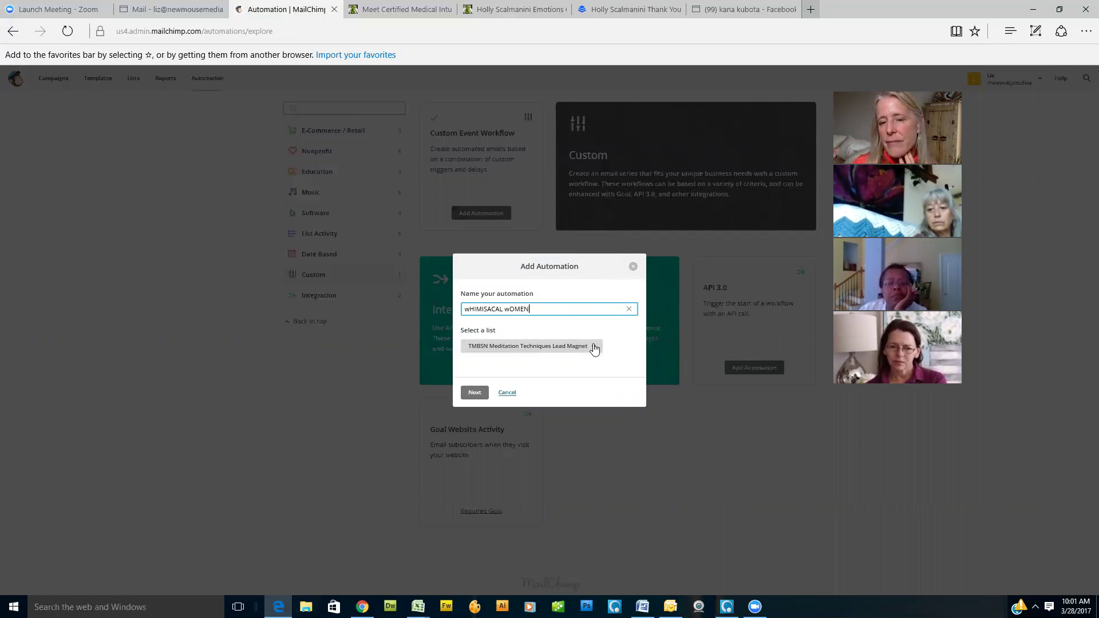
pyautogui.click(595, 350)
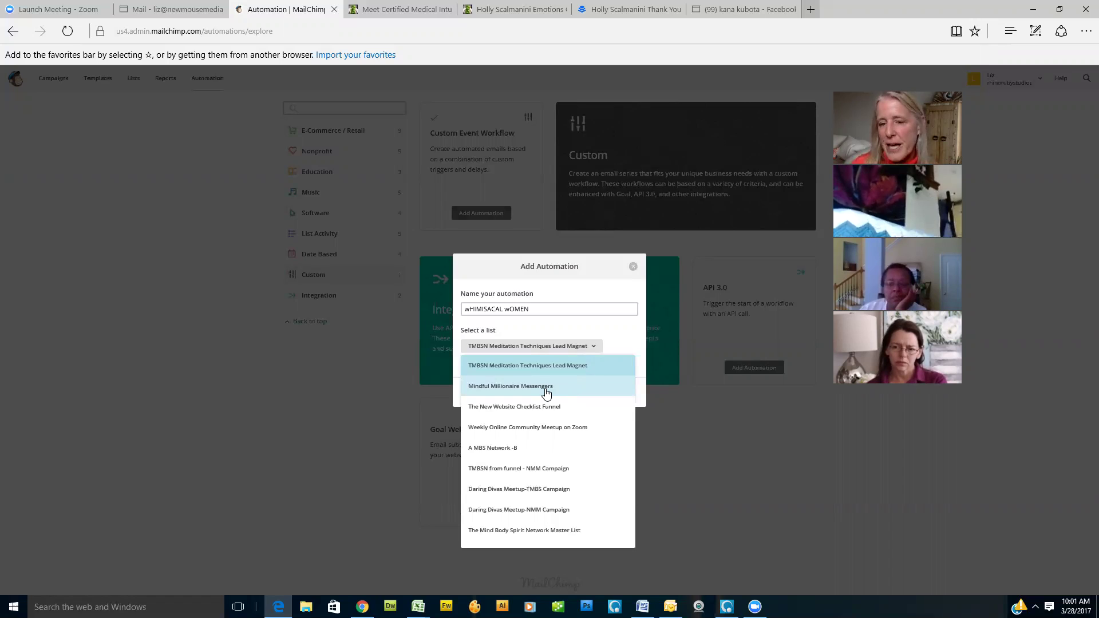
pyautogui.click(547, 387)
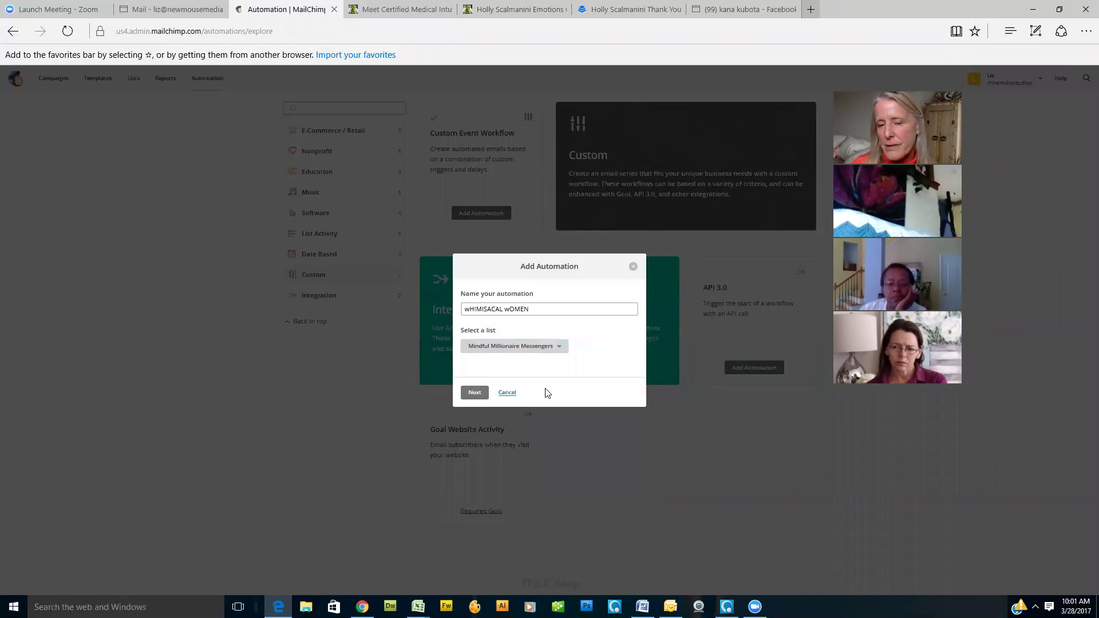
pyautogui.click(474, 392)
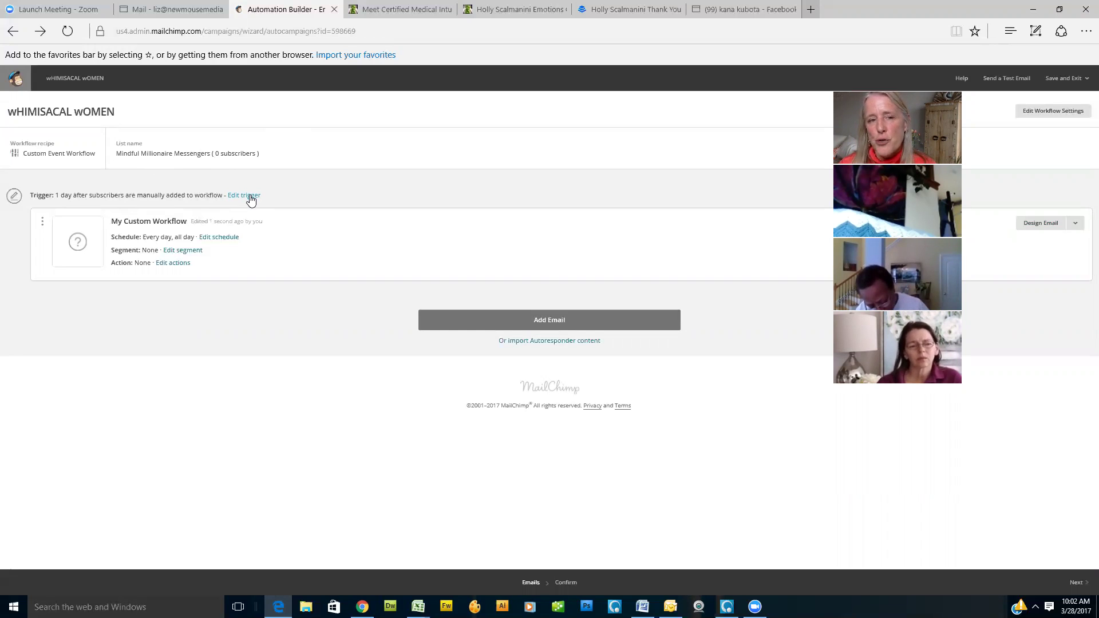
# Step: Change the workflow trigger to Signup for the Mindful Millionaire Messengers list
pyautogui.click(250, 195)
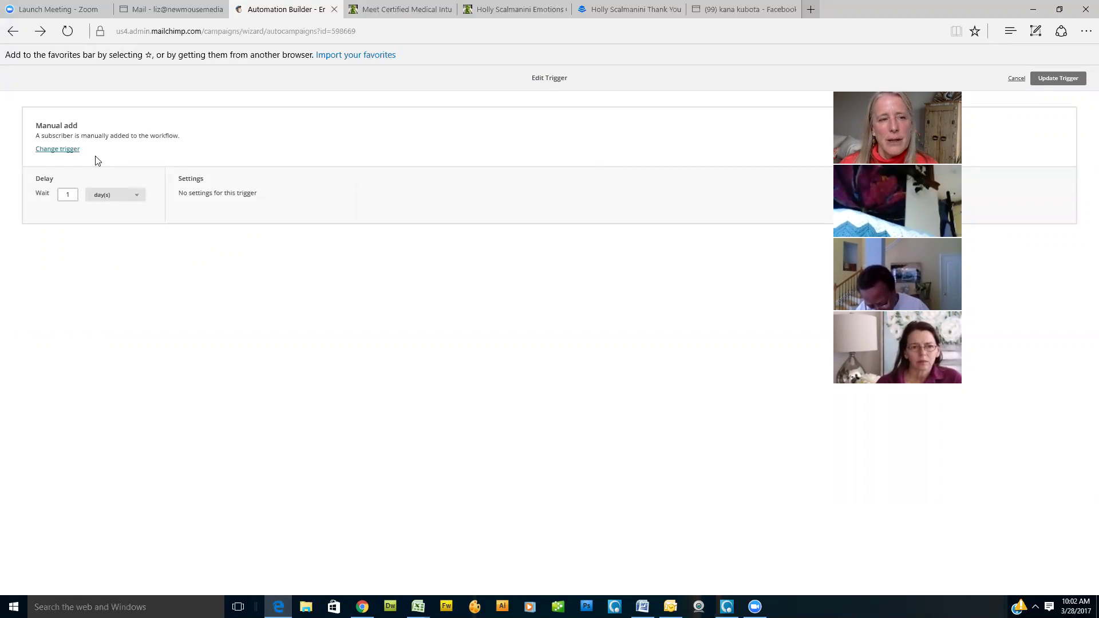
pyautogui.click(56, 150)
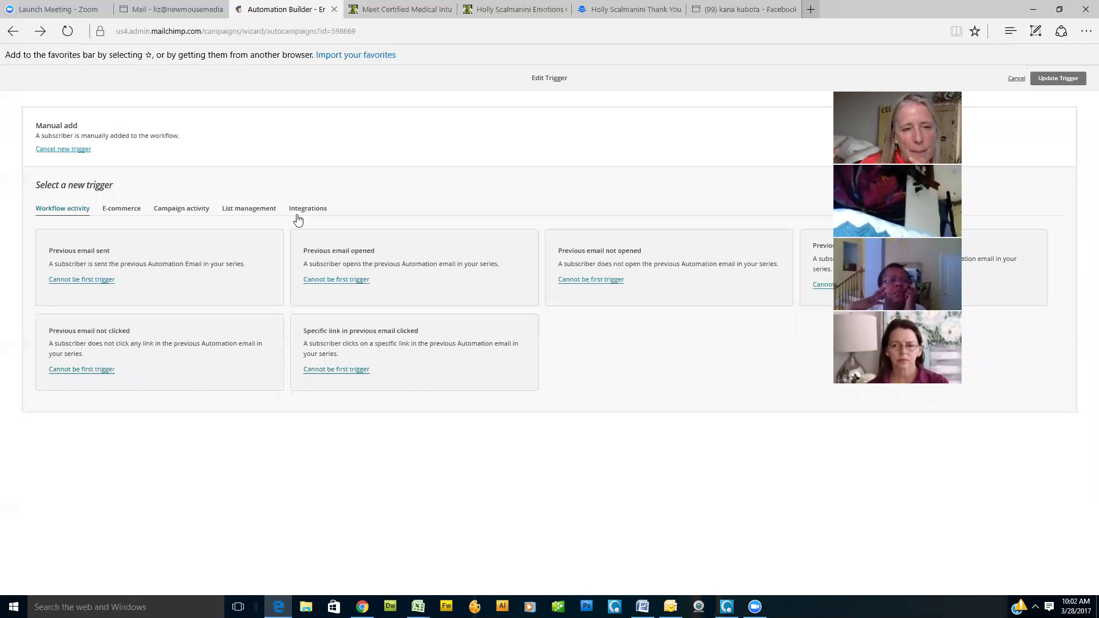
pyautogui.click(256, 213)
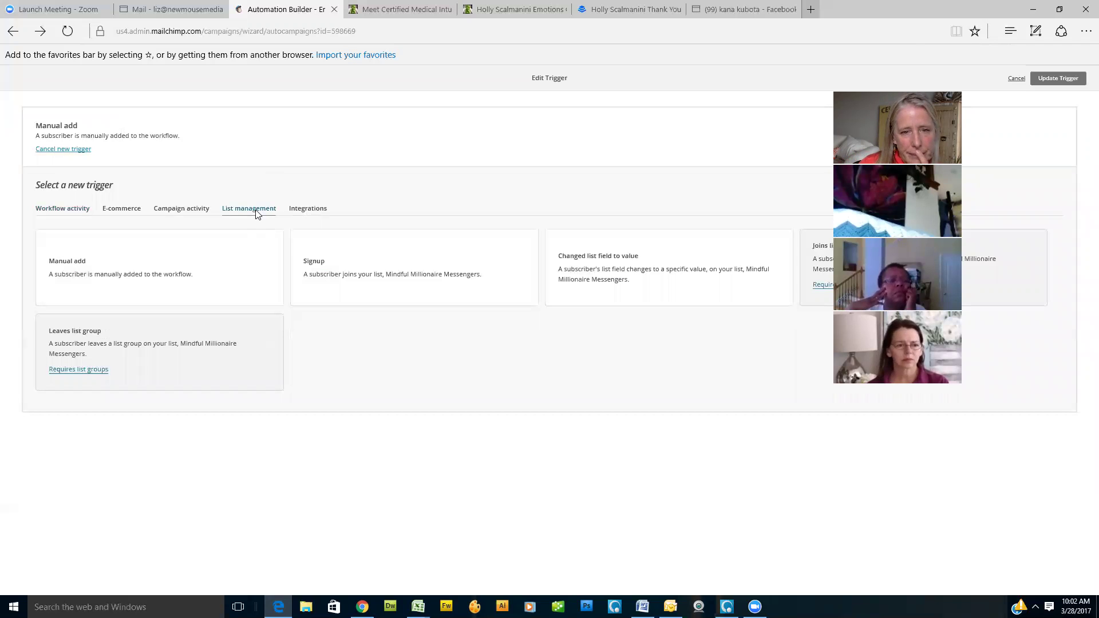
pyautogui.click(313, 267)
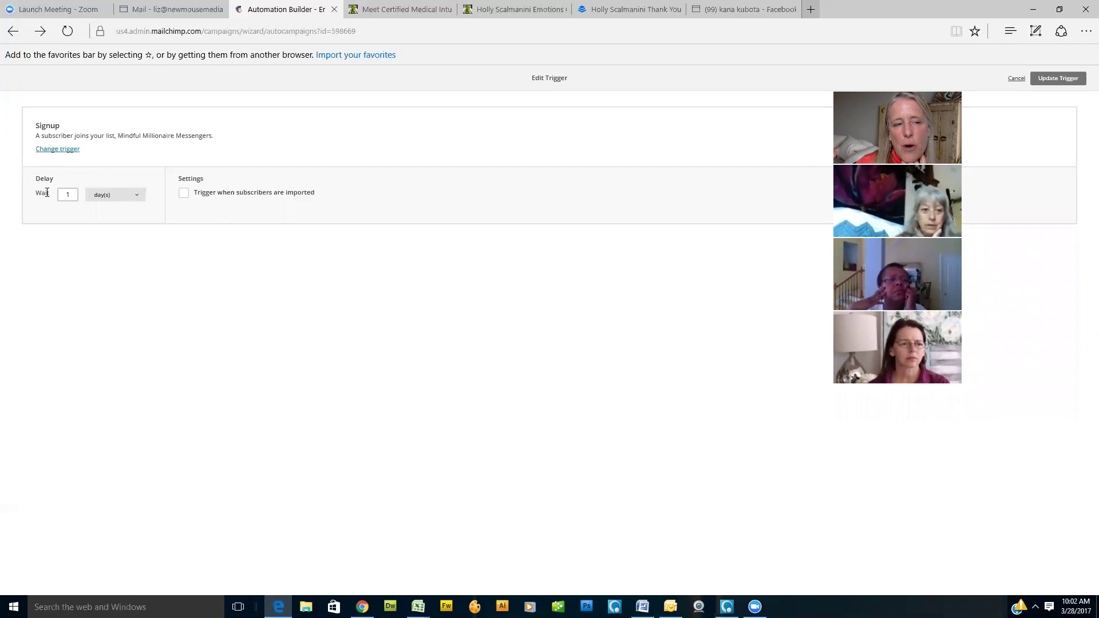
# Step: Make the Signup trigger fire immediately, include imported subscribers, and update the trigger
pyautogui.click(137, 195)
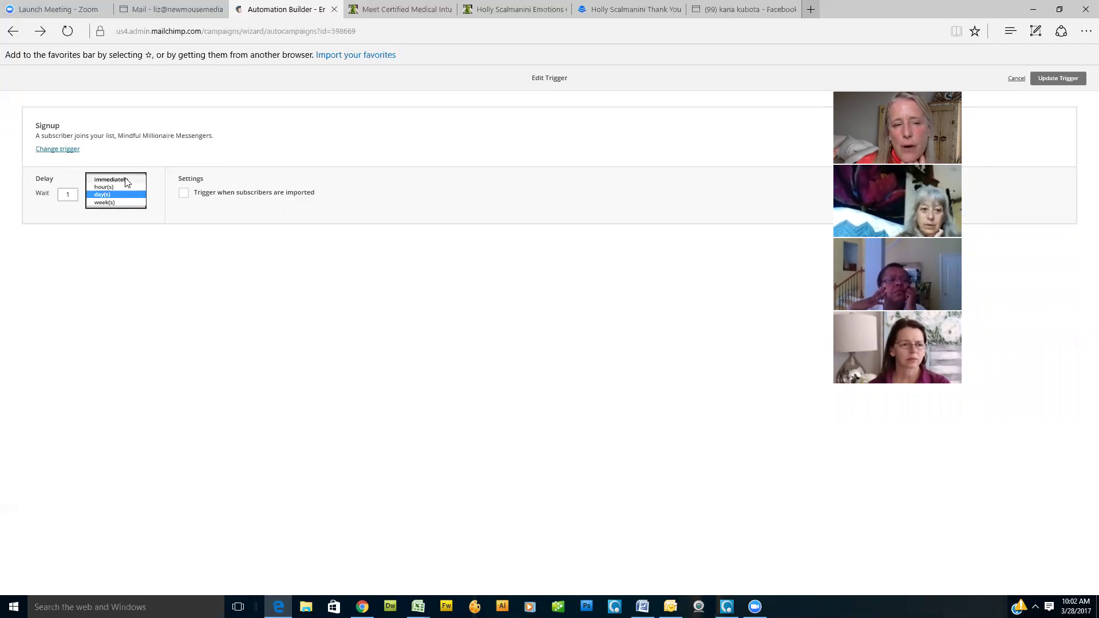
pyautogui.click(125, 179)
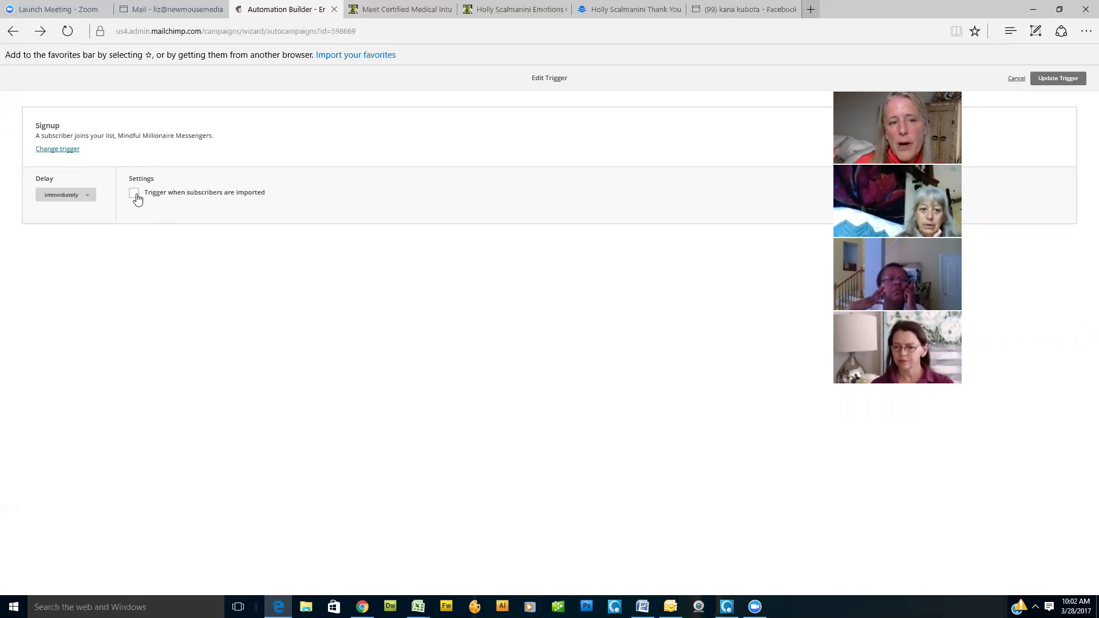
pyautogui.click(134, 195)
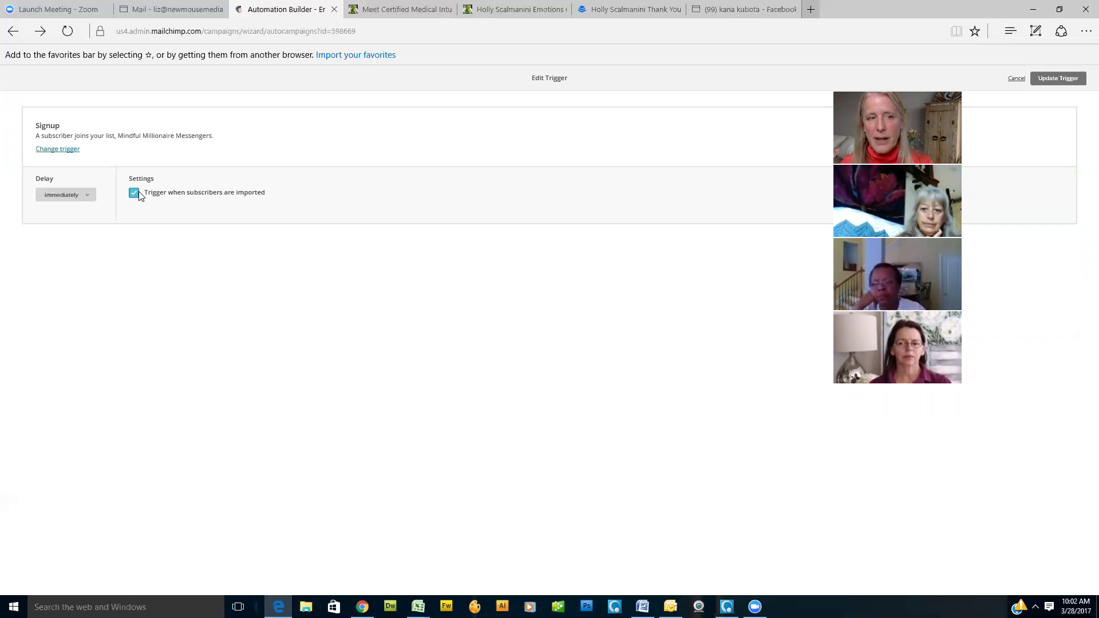
pyautogui.click(1056, 79)
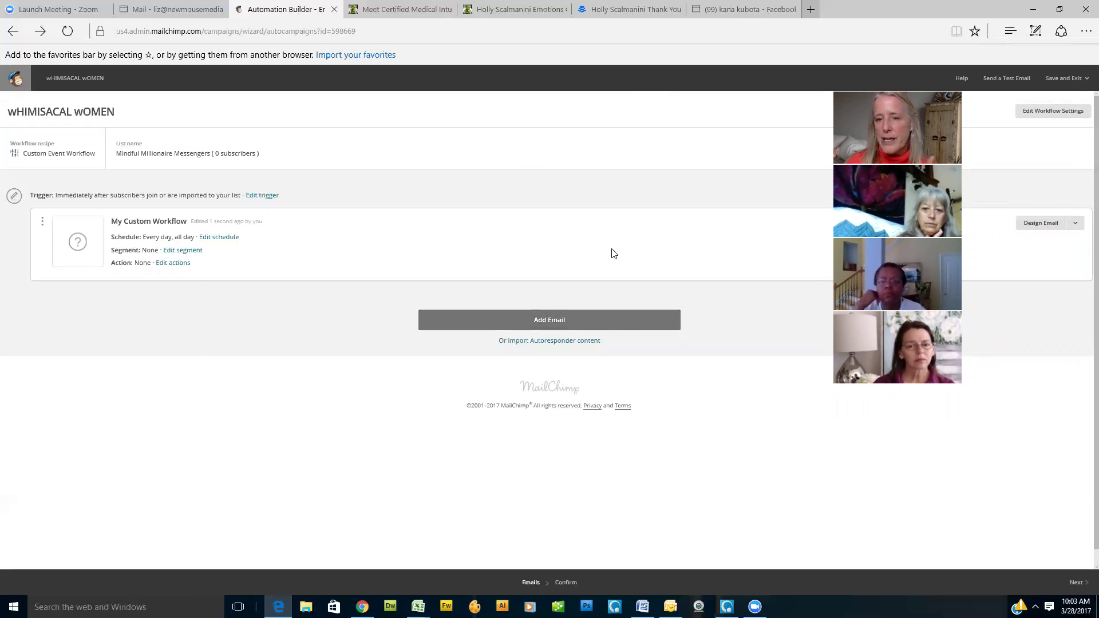
# Step: Add email #2 to the workflow and set it to send 1 hour after the previous email
pyautogui.click(553, 324)
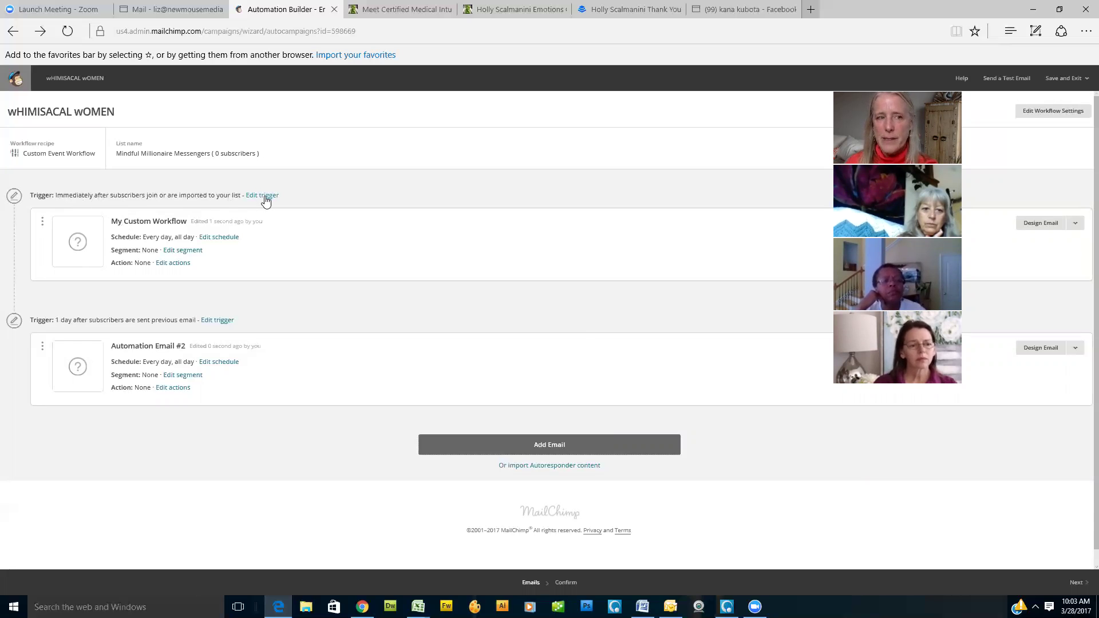
pyautogui.click(222, 324)
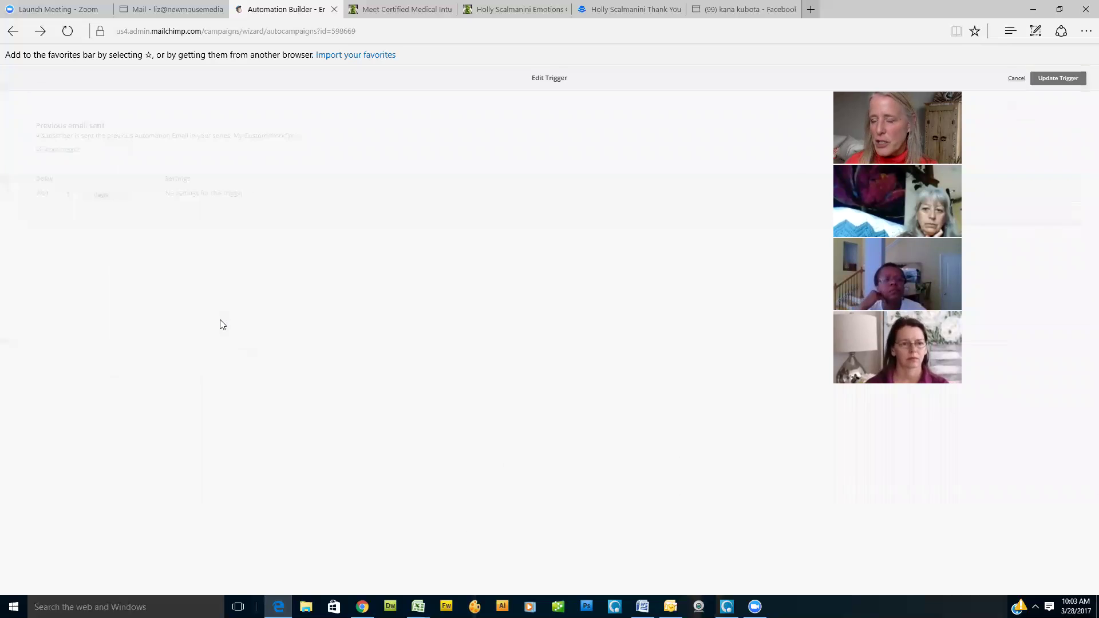
pyautogui.click(124, 196)
pyautogui.click(116, 189)
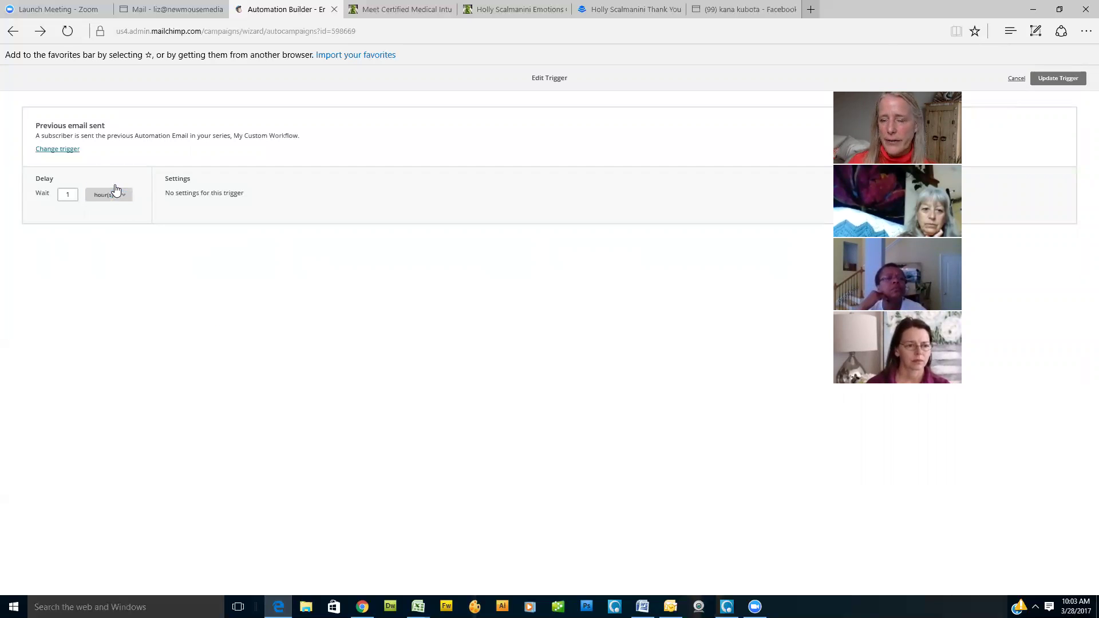
pyautogui.click(1062, 79)
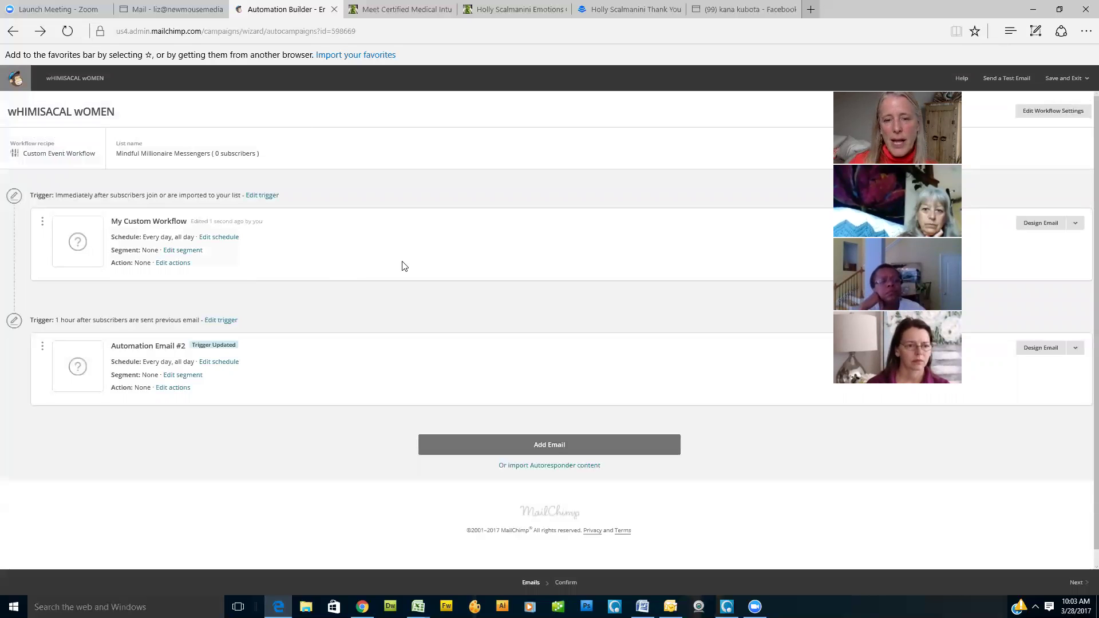
# Step: Add emails #3, #4 and #5, keeping the default 1-day delay
pyautogui.scroll(-1, 611, 360)
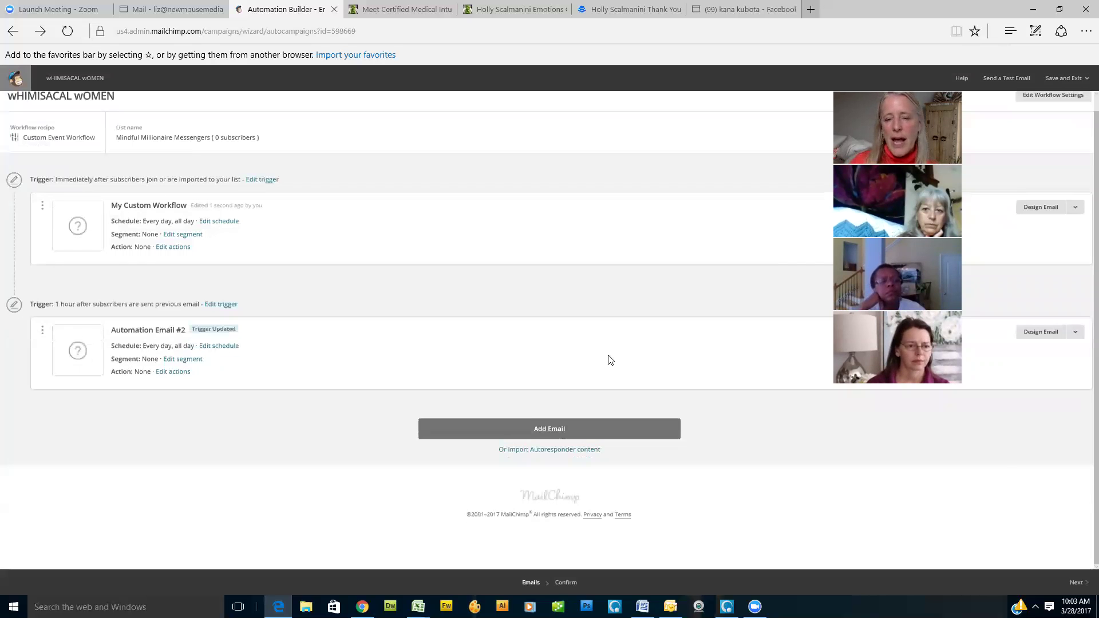
pyautogui.click(556, 431)
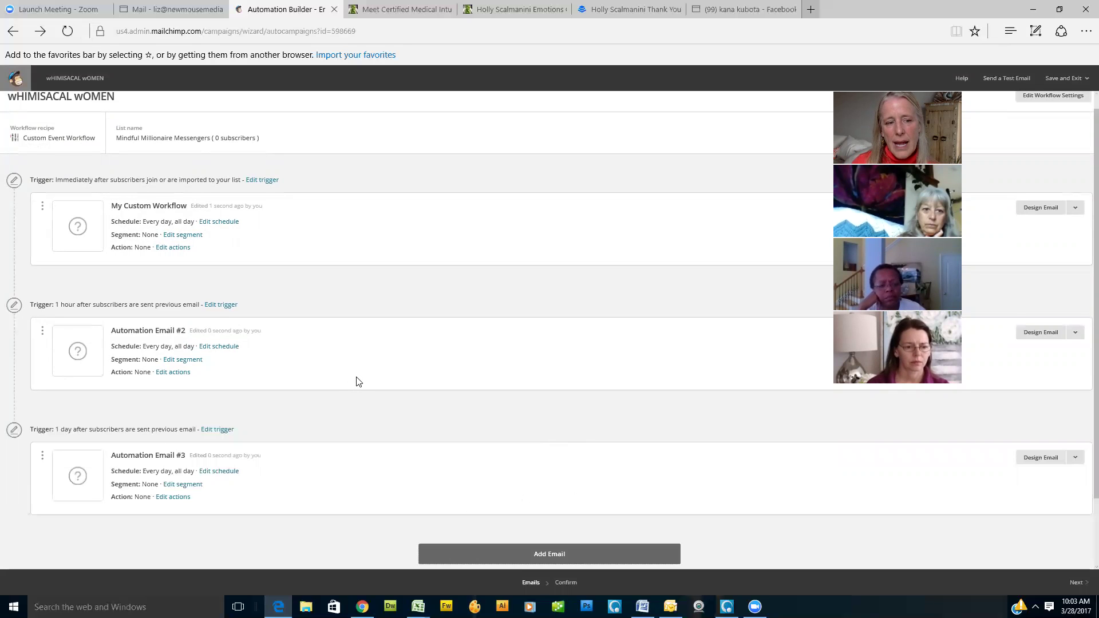
pyautogui.scroll(-1, 356, 381)
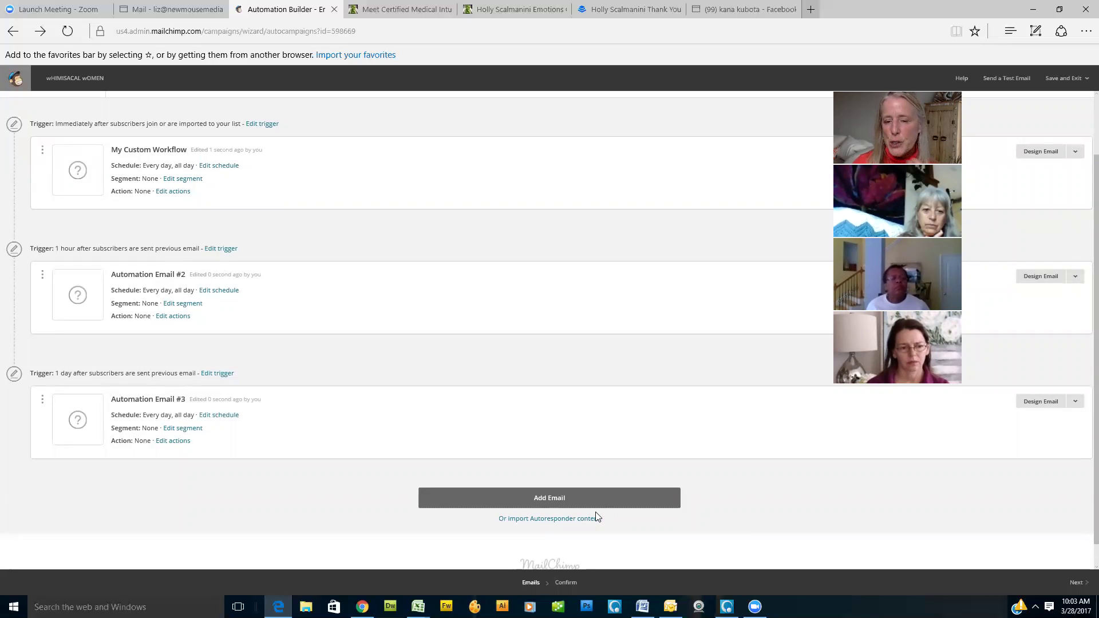
pyautogui.click(562, 498)
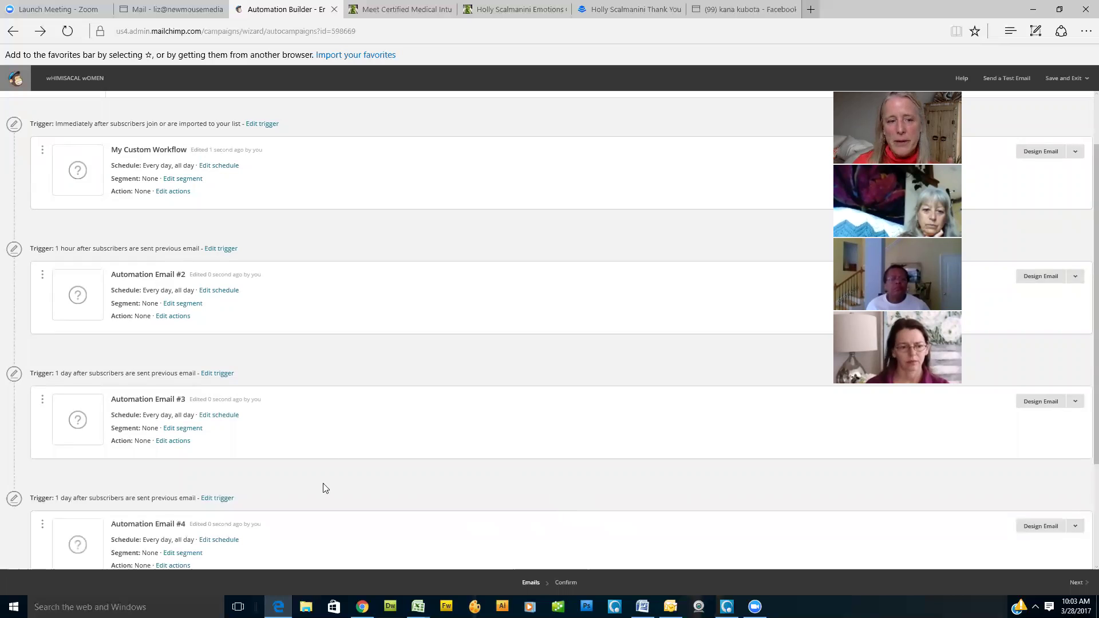
pyautogui.scroll(-3, 351, 410)
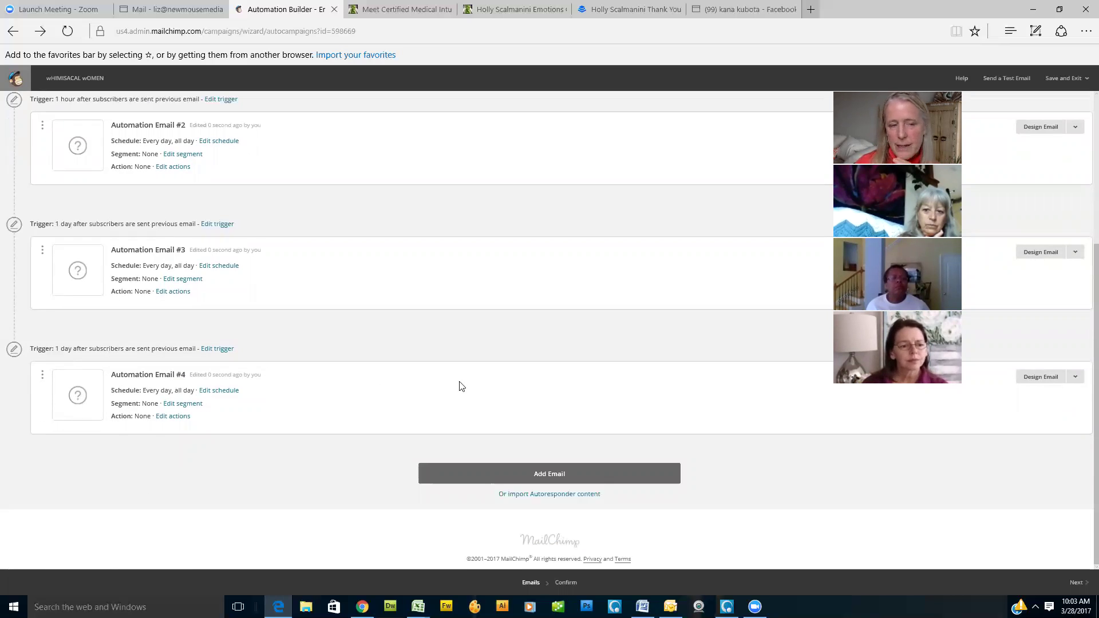
pyautogui.click(544, 478)
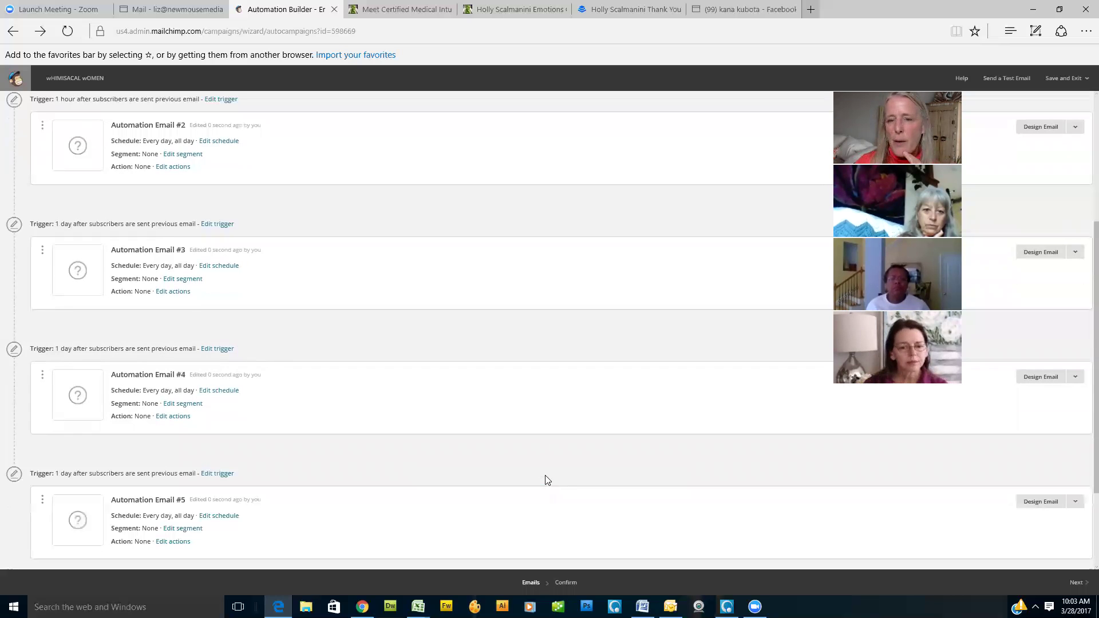
pyautogui.scroll(-2, 320, 386)
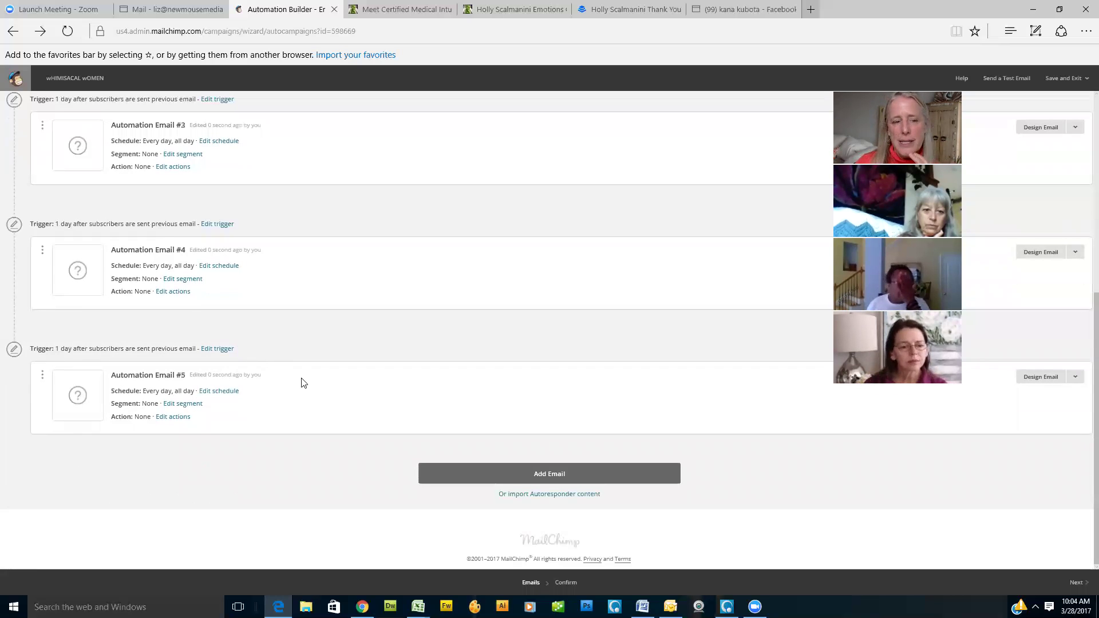
# Step: Change email #5's trigger to wait 2 days after the previous email
pyautogui.click(216, 351)
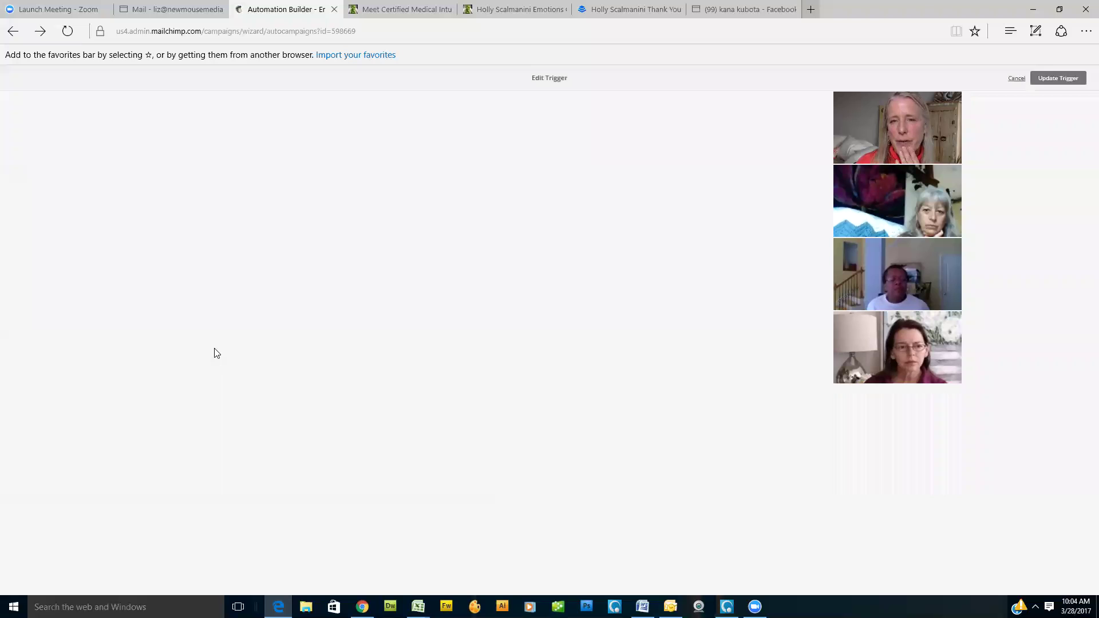
pyautogui.click(72, 195)
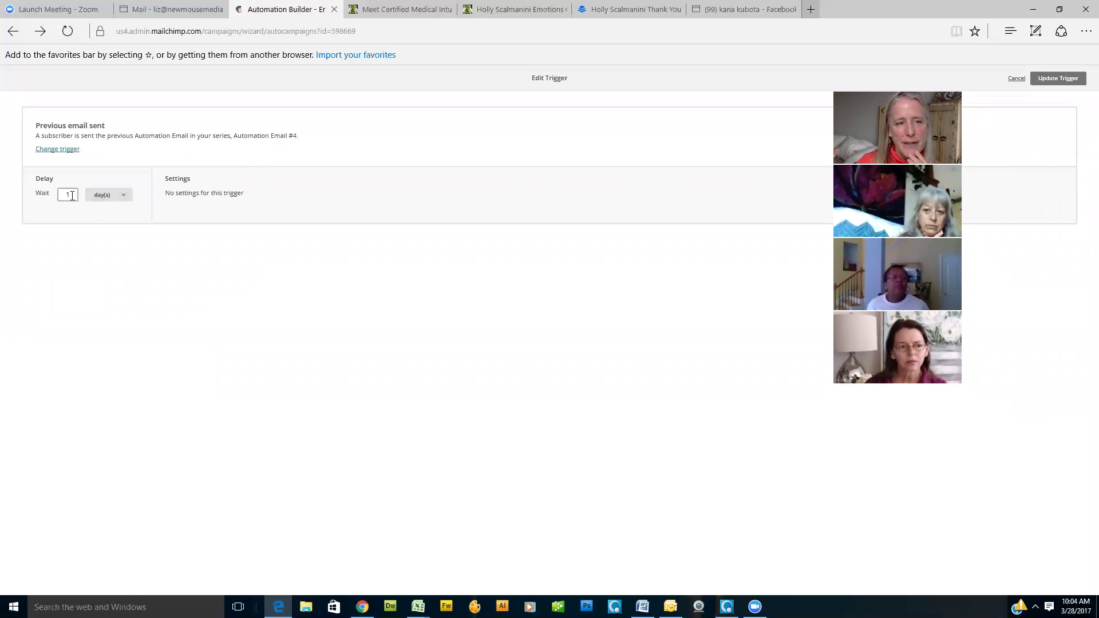
pyautogui.press('Tab')
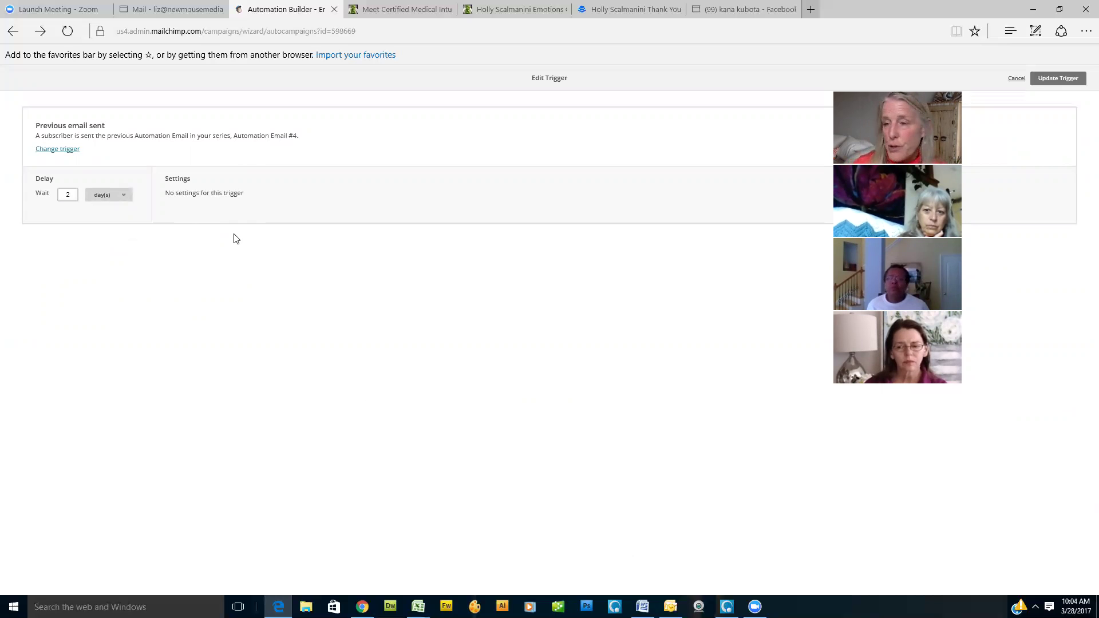
pyautogui.click(1069, 82)
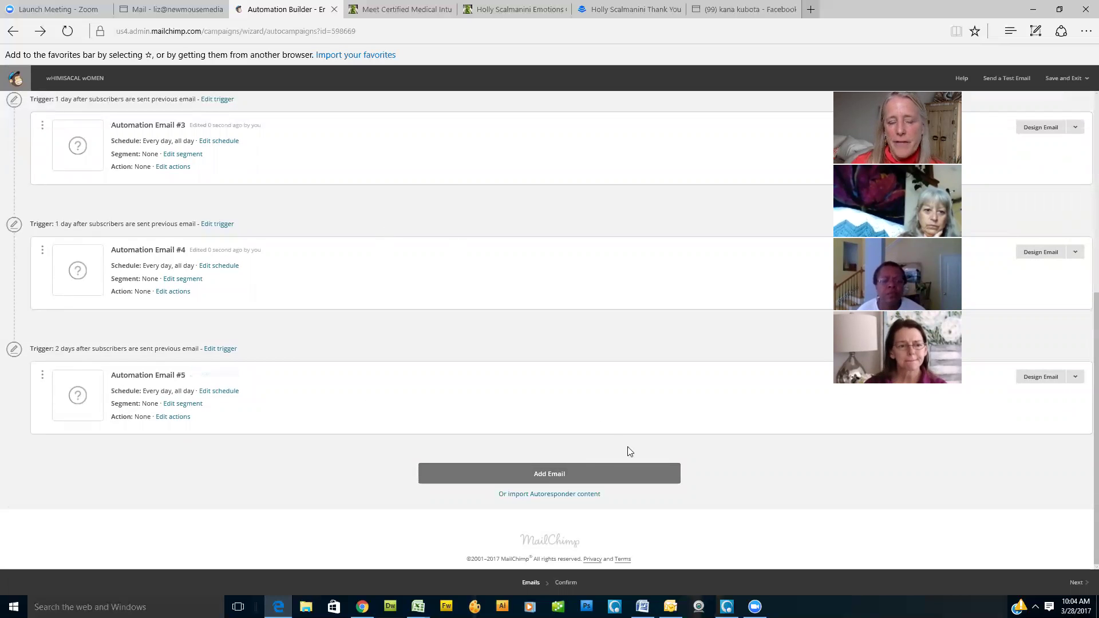
# Step: Add emails #6 and #7 to the workflow
pyautogui.click(547, 475)
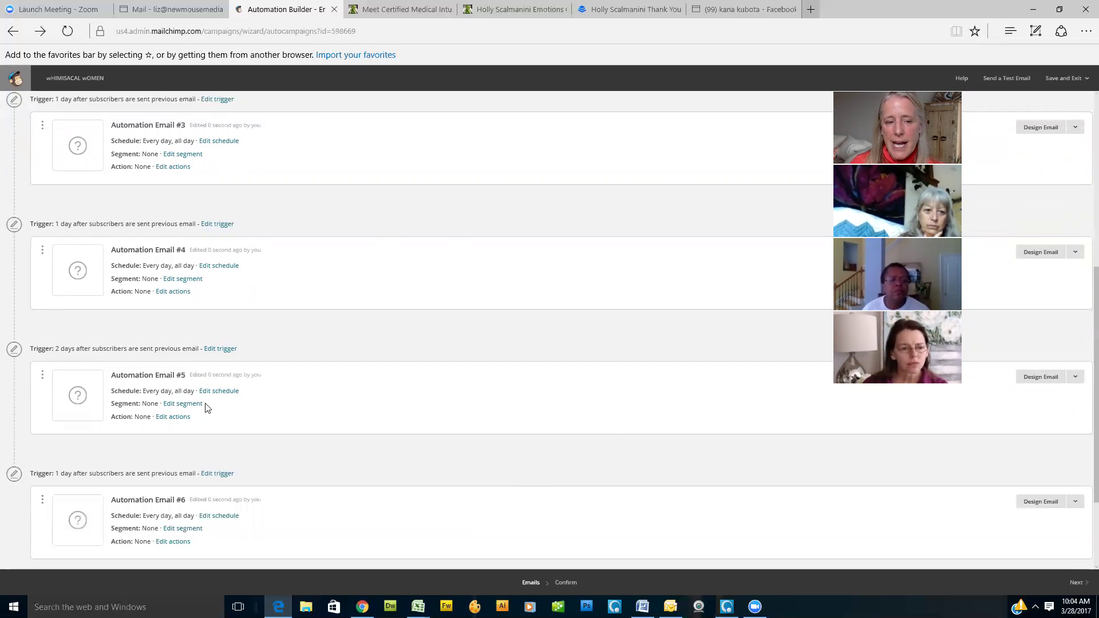
pyautogui.scroll(-3, 338, 447)
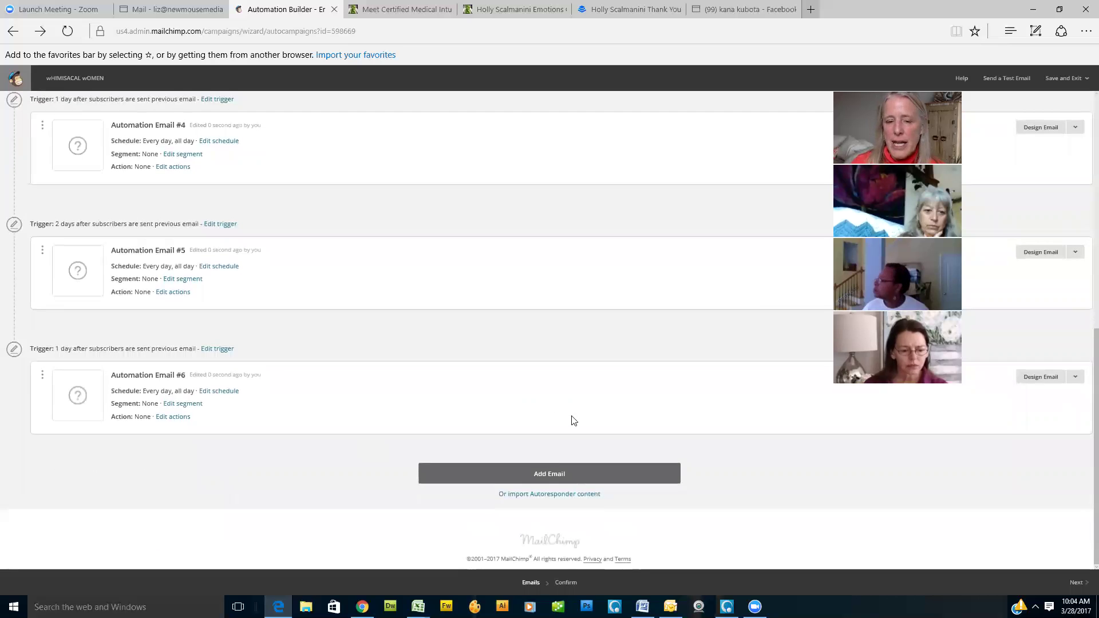
pyautogui.click(541, 476)
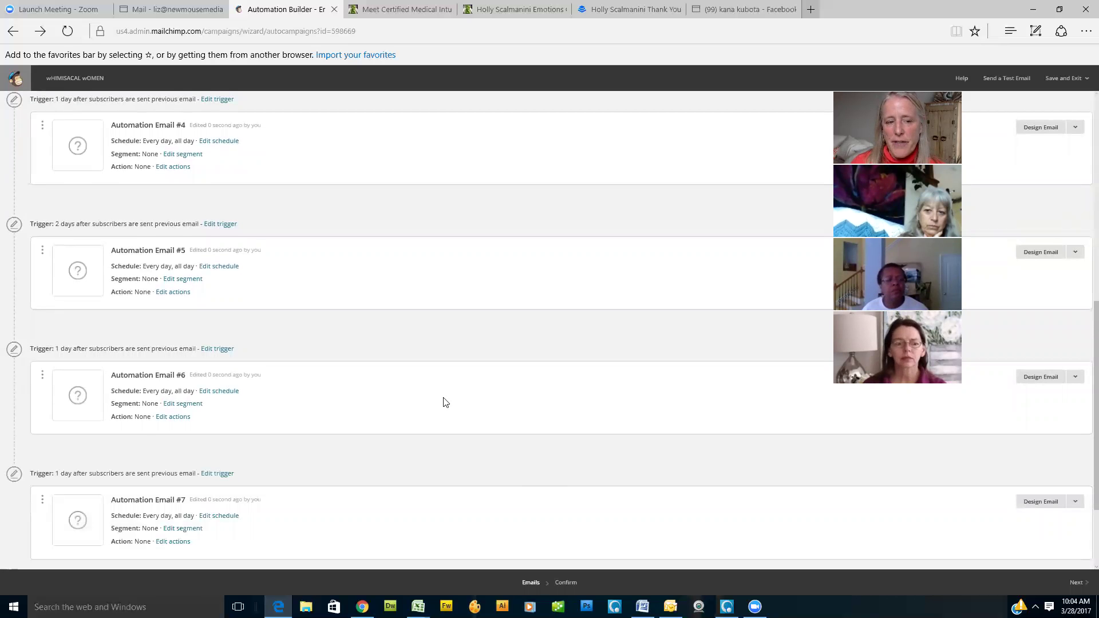
pyautogui.scroll(-2, 297, 354)
# Step: Set email #7's trigger to wait 2 days after the previous email
pyautogui.click(217, 349)
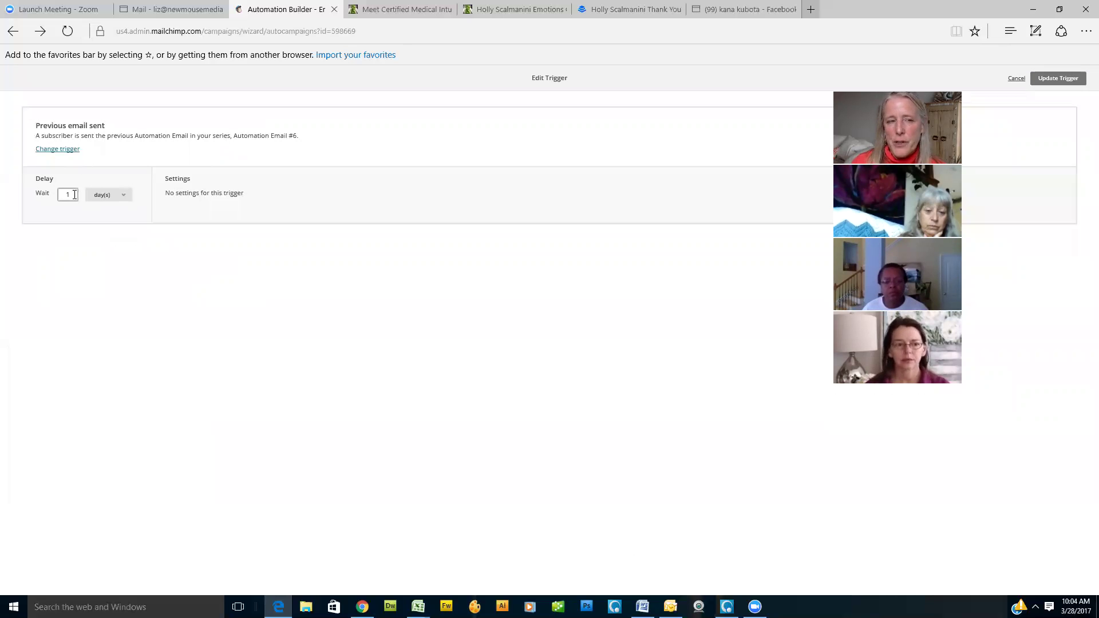
pyautogui.click(169, 192)
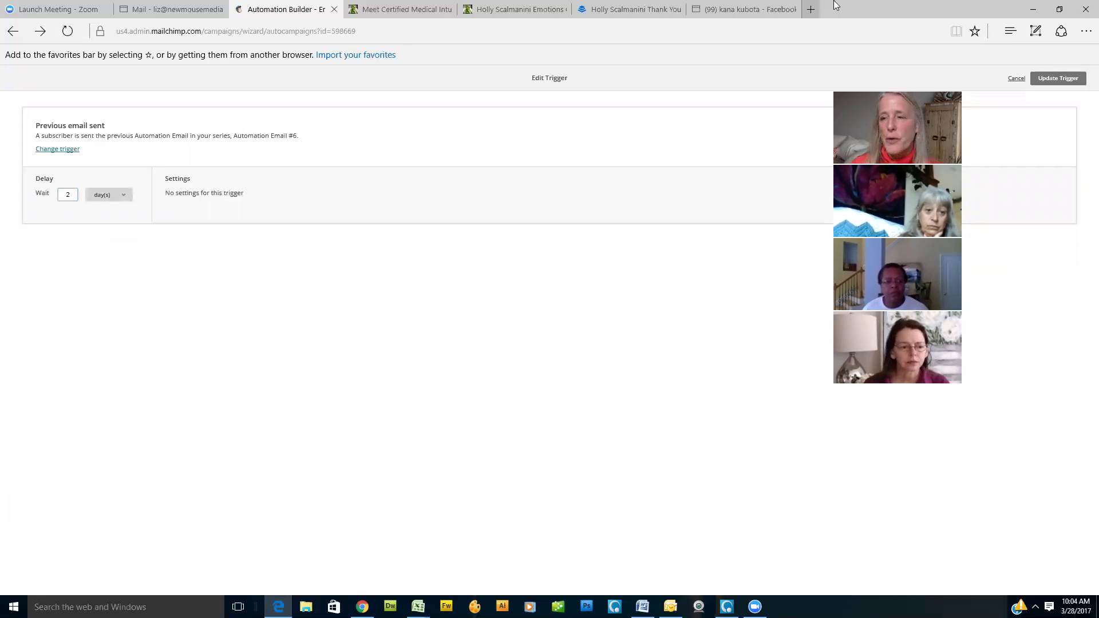
pyautogui.click(1058, 79)
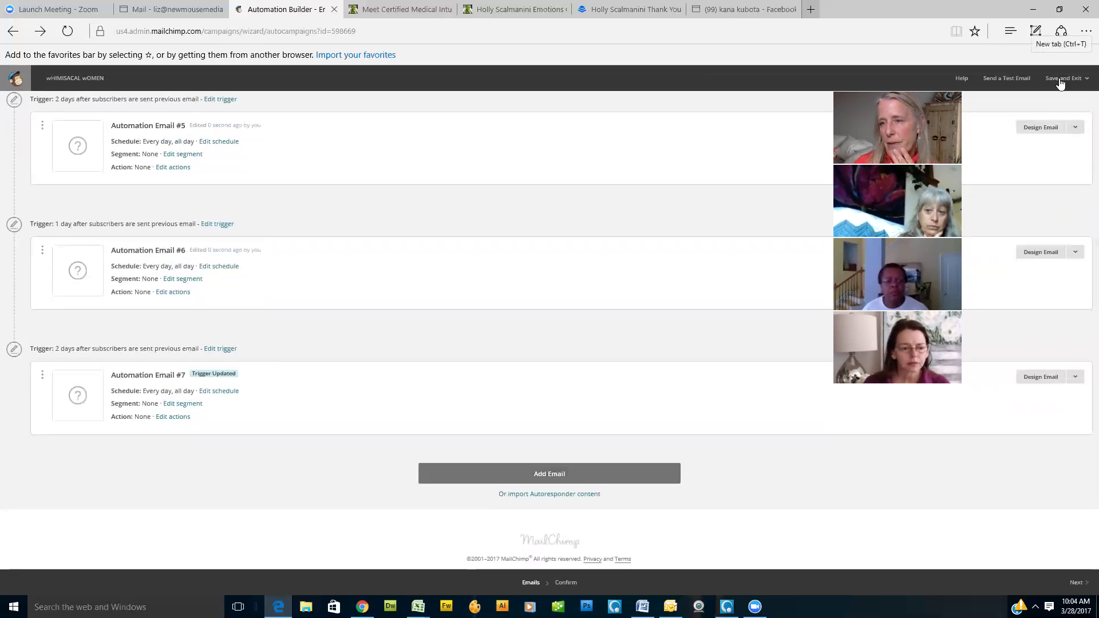
pyautogui.scroll(5, 445, 314)
pyautogui.scroll(4, 450, 315)
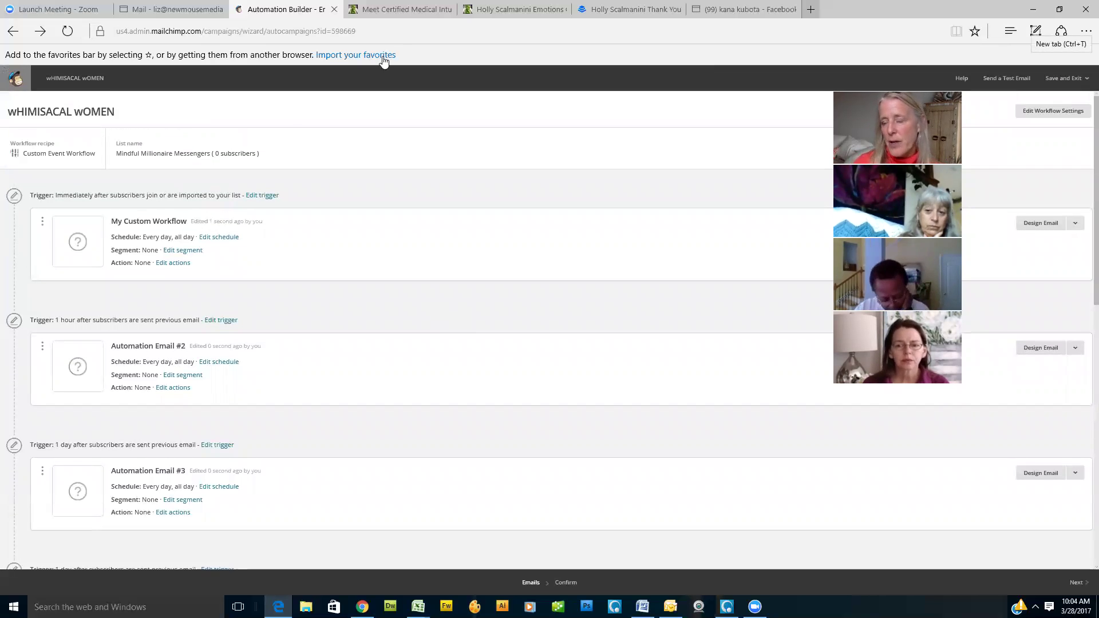
# Step: Name the first email 'My Custom Workflow Deliver Lead Magnet' with subject 'Here's what you asked for'
pyautogui.click(1042, 224)
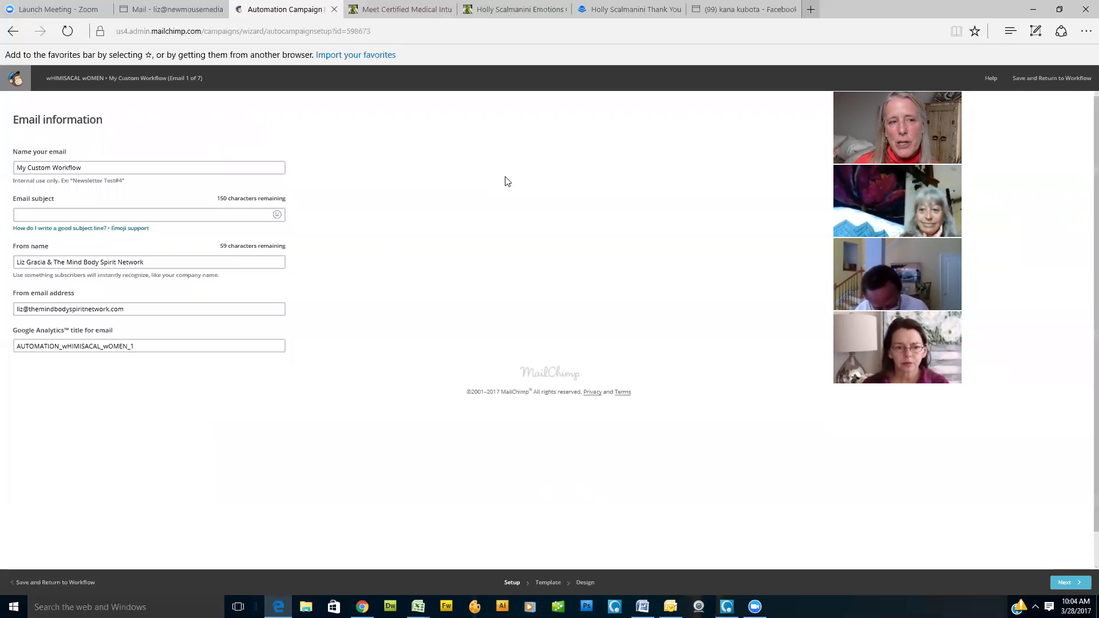
pyautogui.click(87, 172)
pyautogui.click(111, 164)
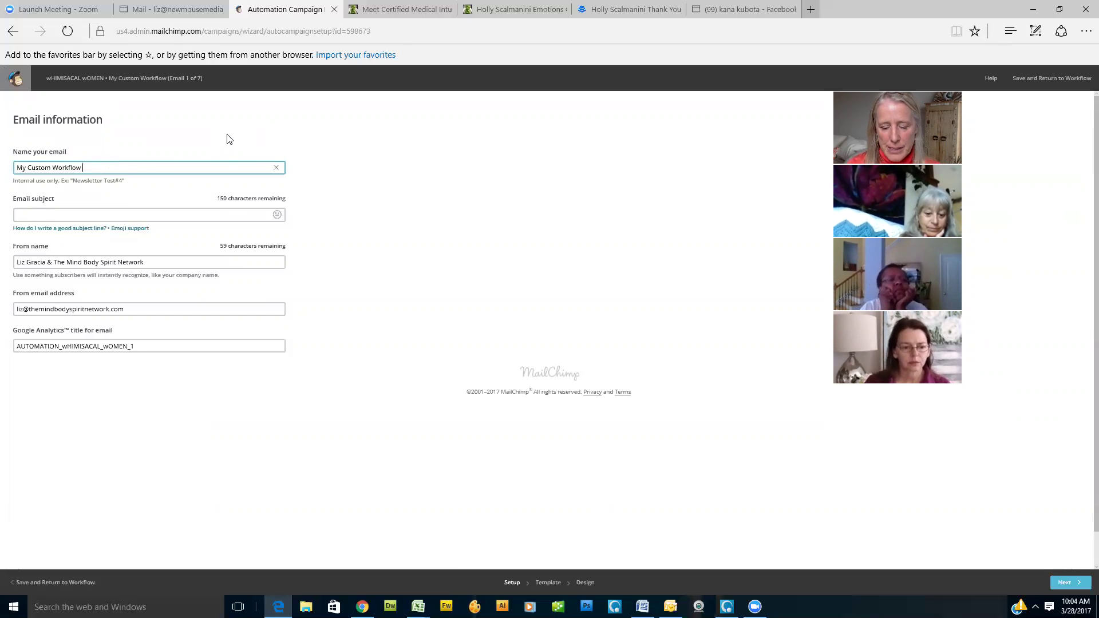
pyautogui.write('Deliver')
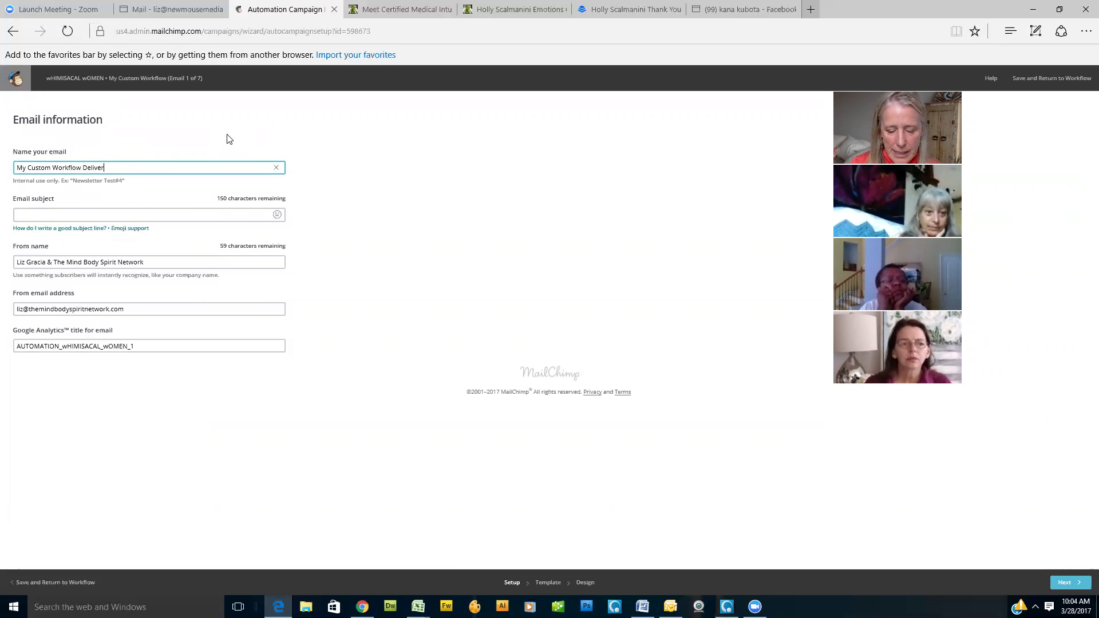
pyautogui.write(' Lead Magnet')
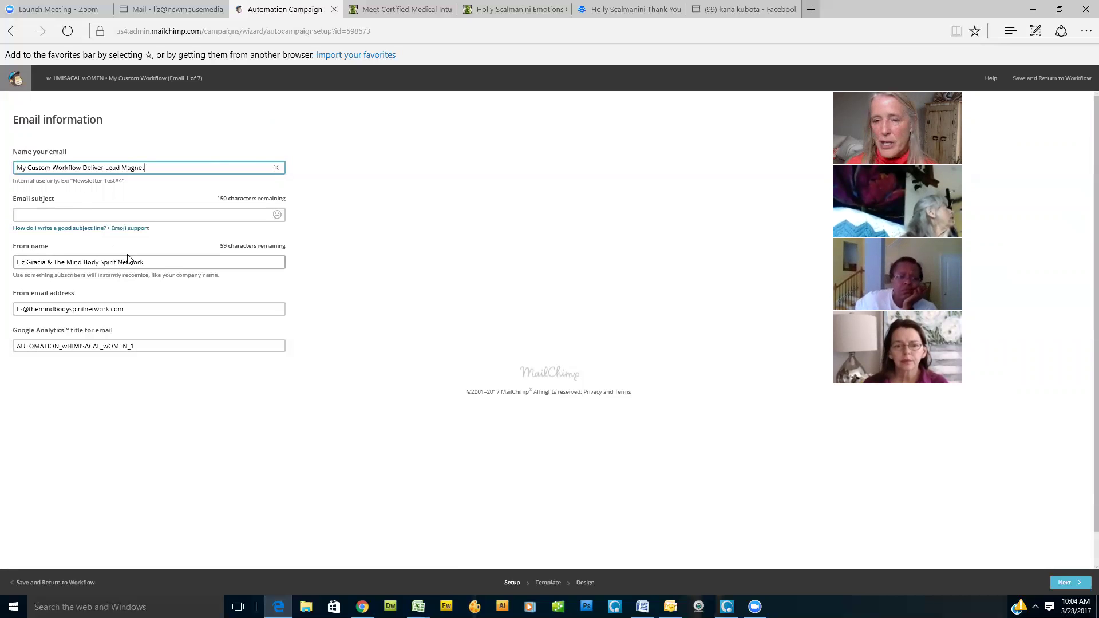
pyautogui.click(74, 214)
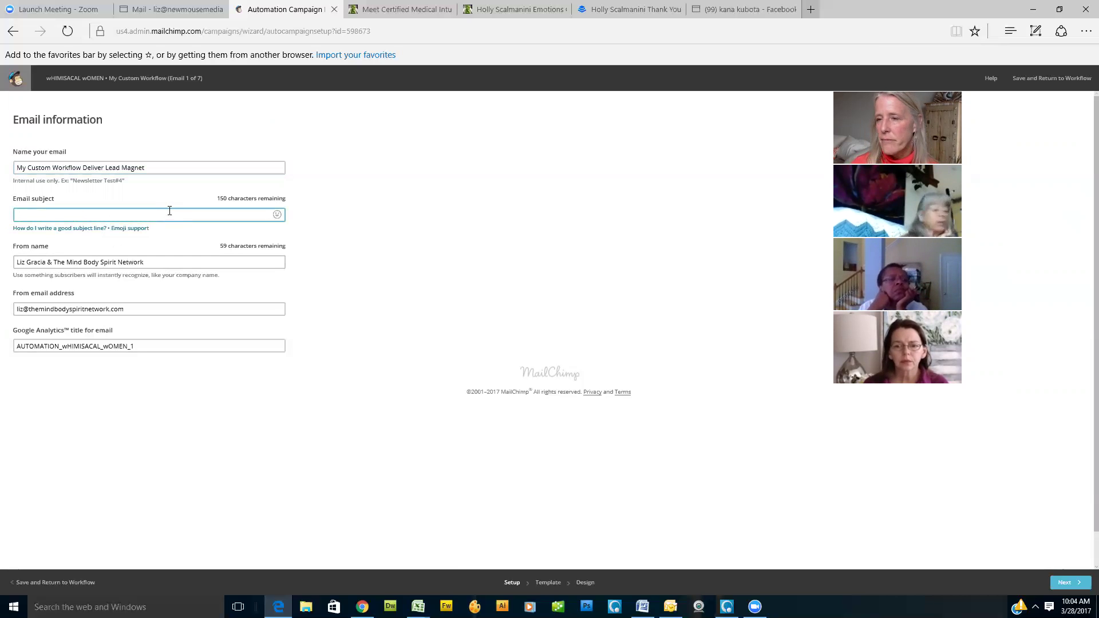
pyautogui.write("Here's what you asked for")
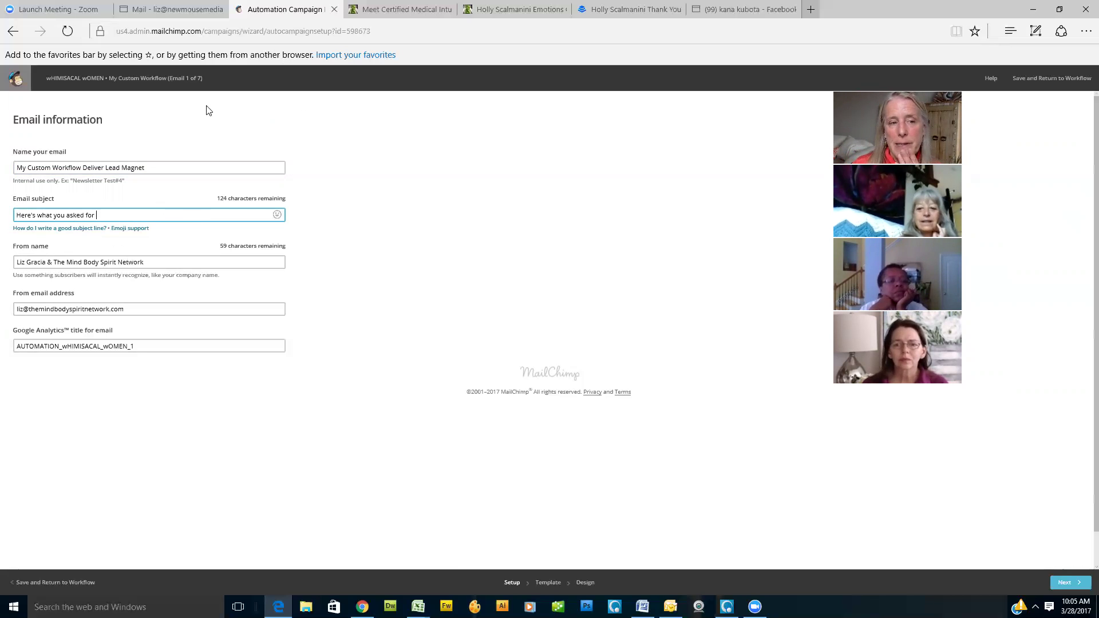
pyautogui.click(64, 228)
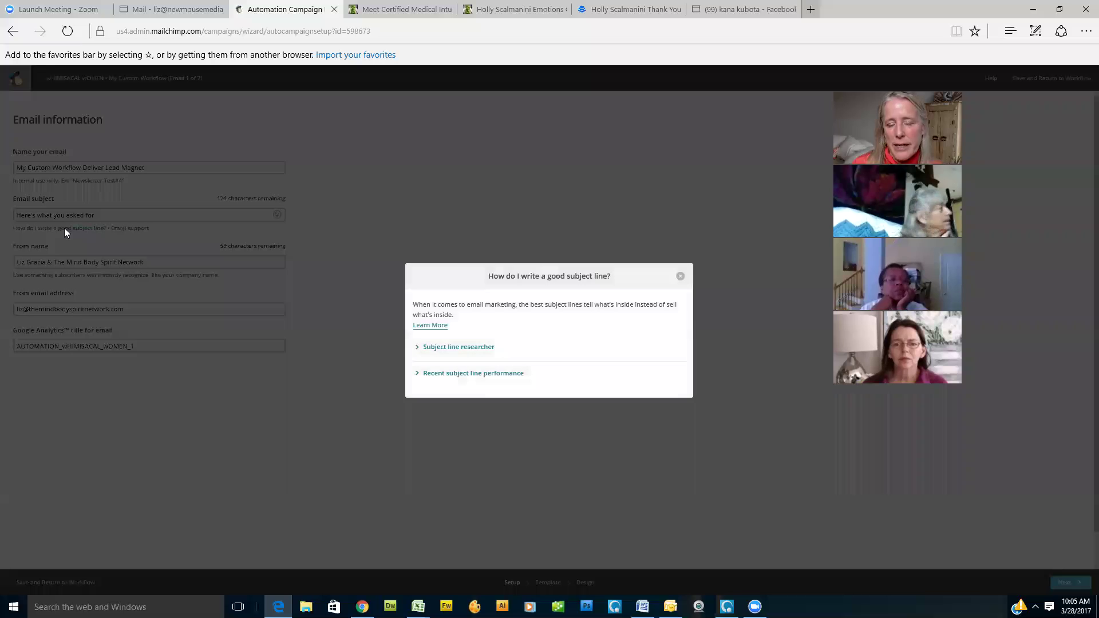
pyautogui.click(478, 350)
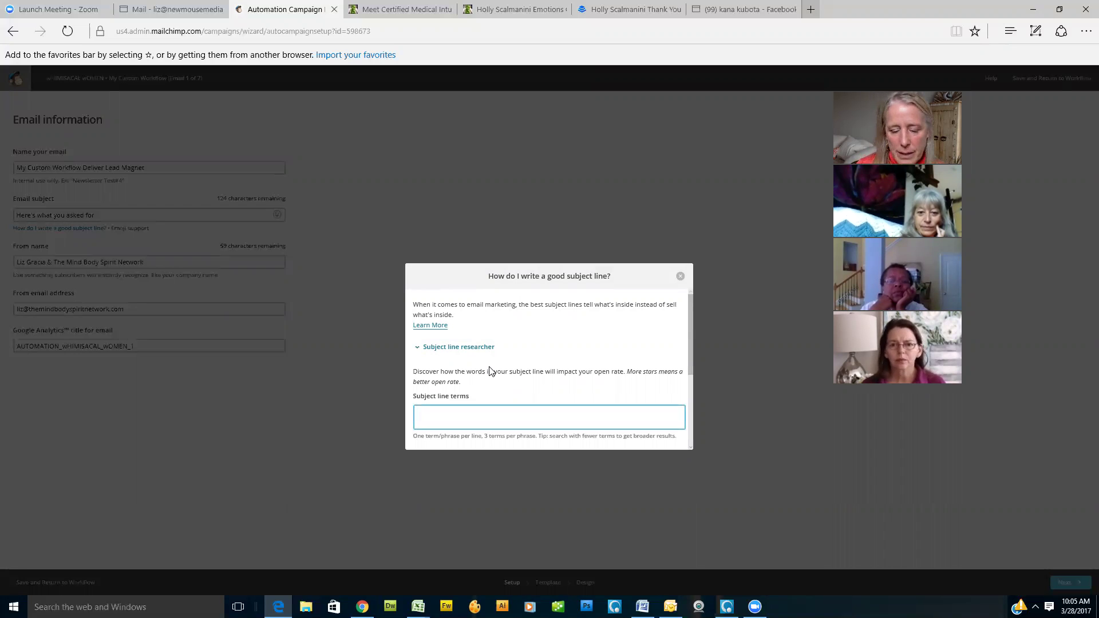
pyautogui.write("here's your")
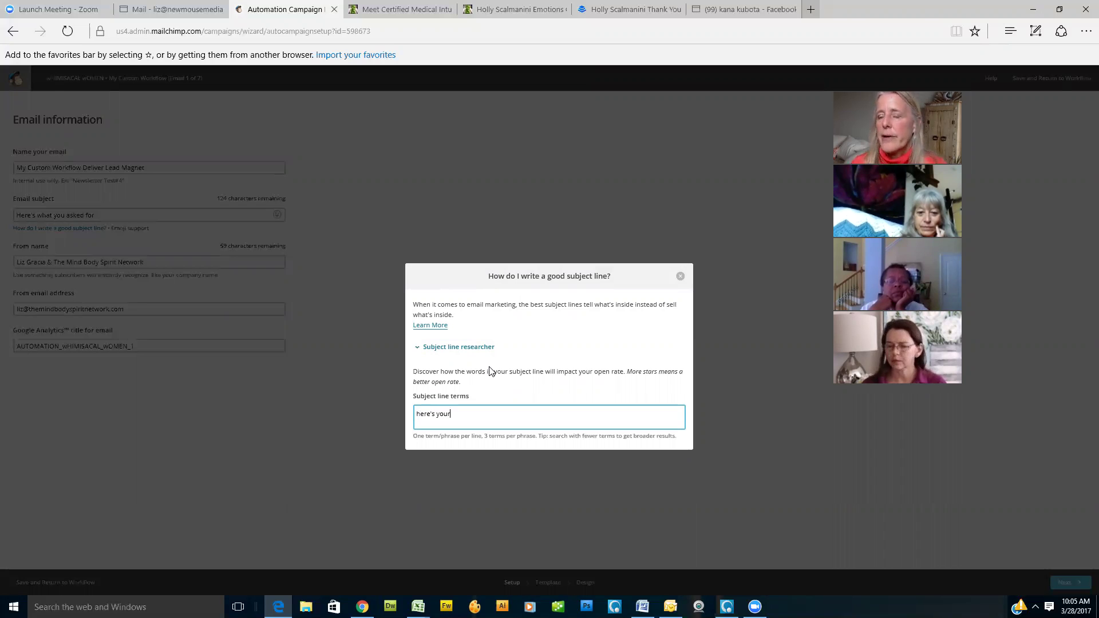
pyautogui.scroll(-1, 559, 362)
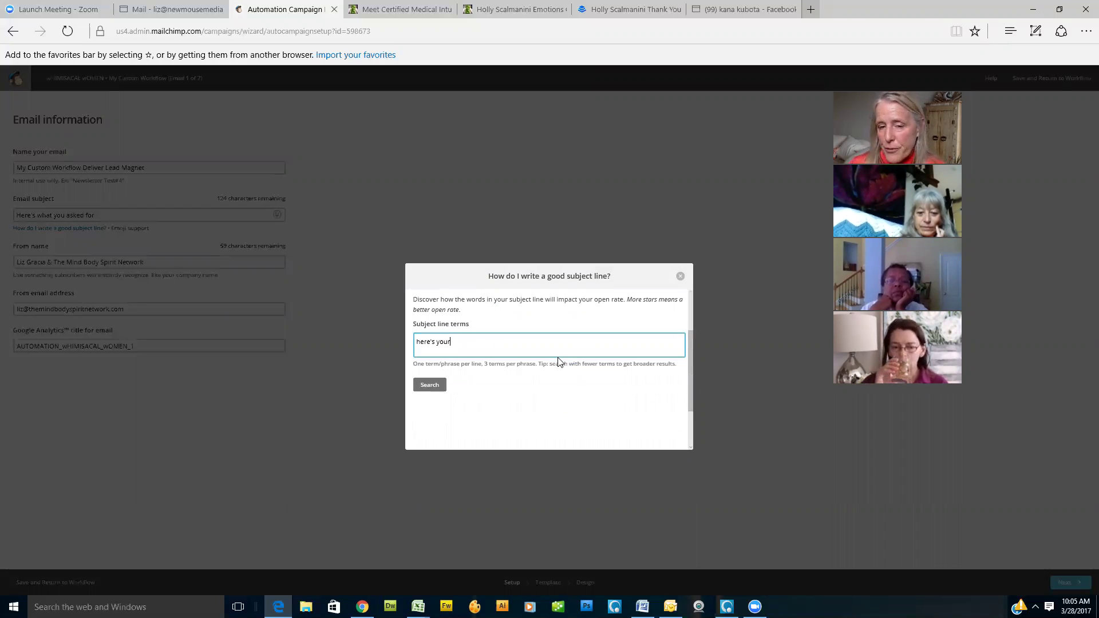
pyautogui.click(422, 387)
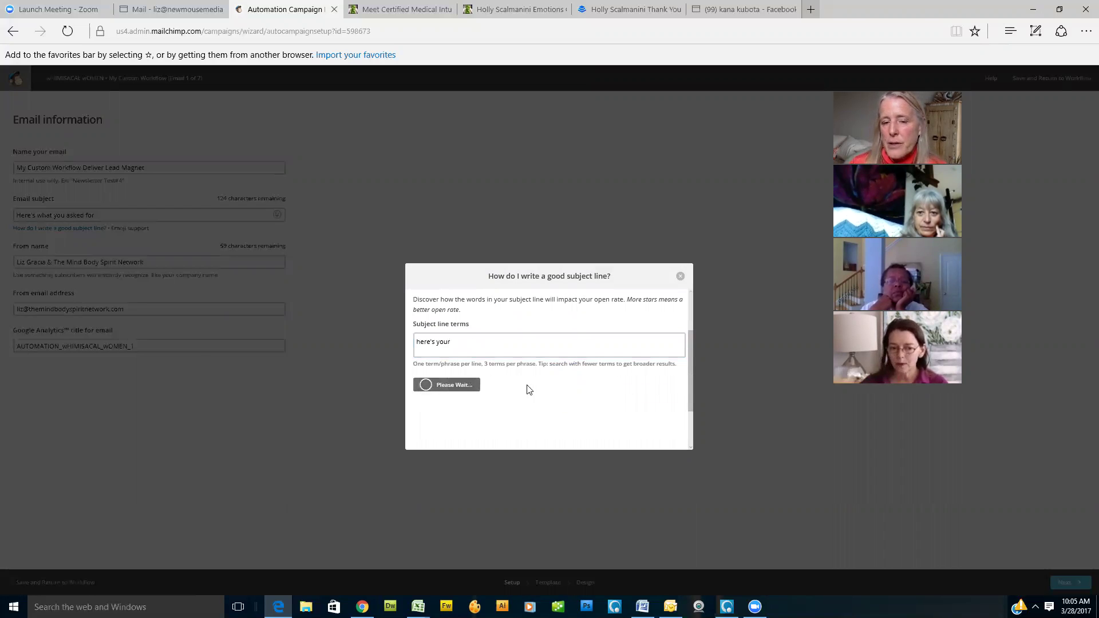
pyautogui.scroll(-1, 572, 361)
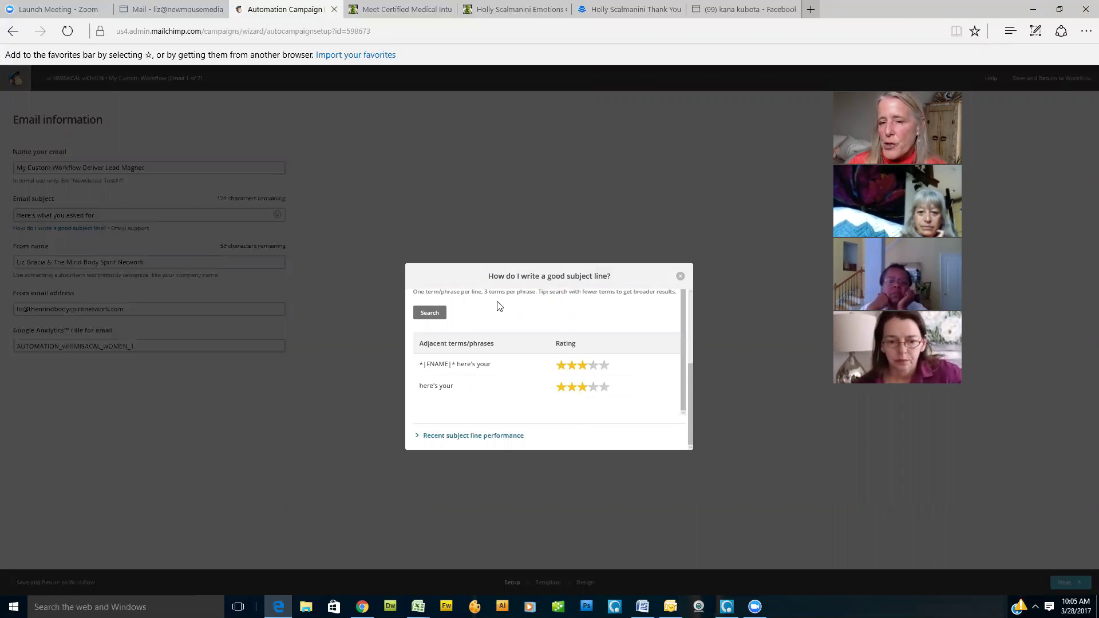
pyautogui.click(680, 278)
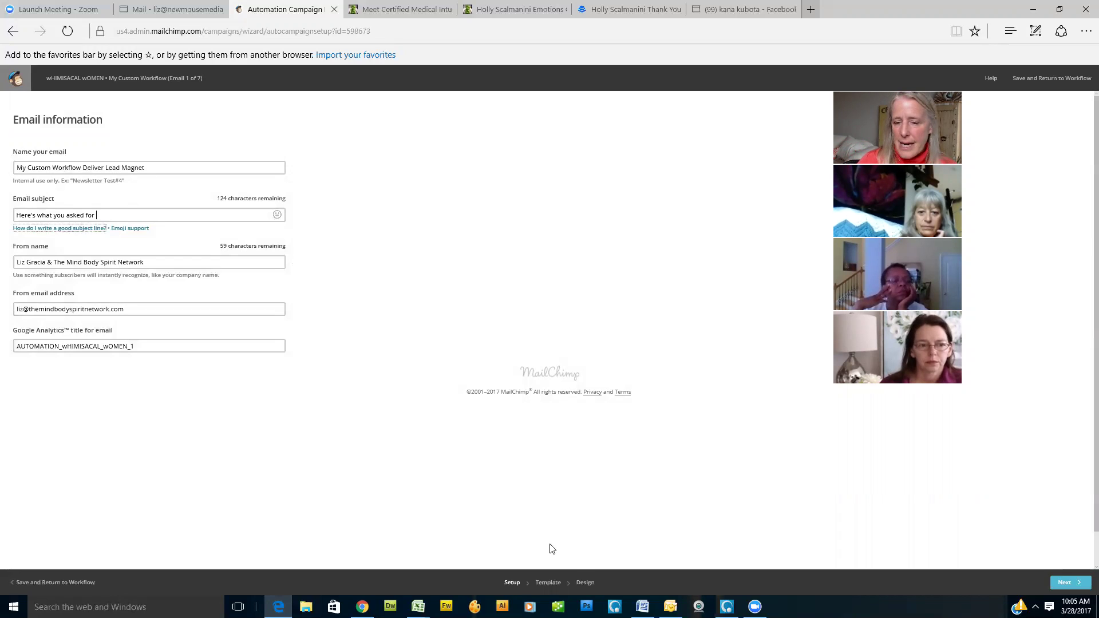
# Step: Choose the saved TMBSN Auto-responder template for the first email
pyautogui.click(553, 584)
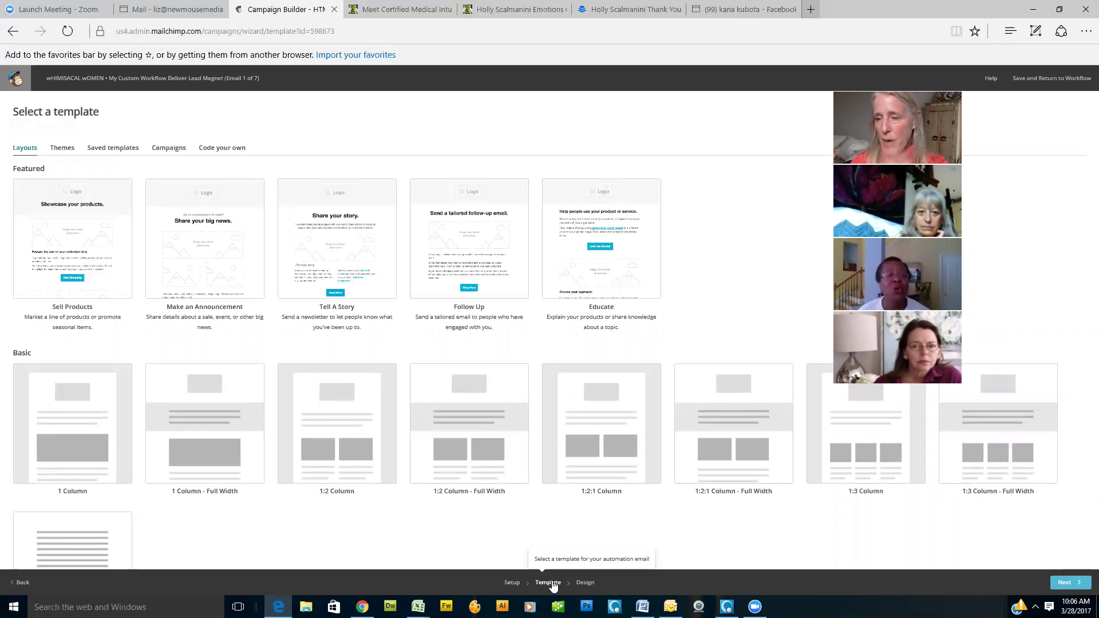
pyautogui.click(121, 155)
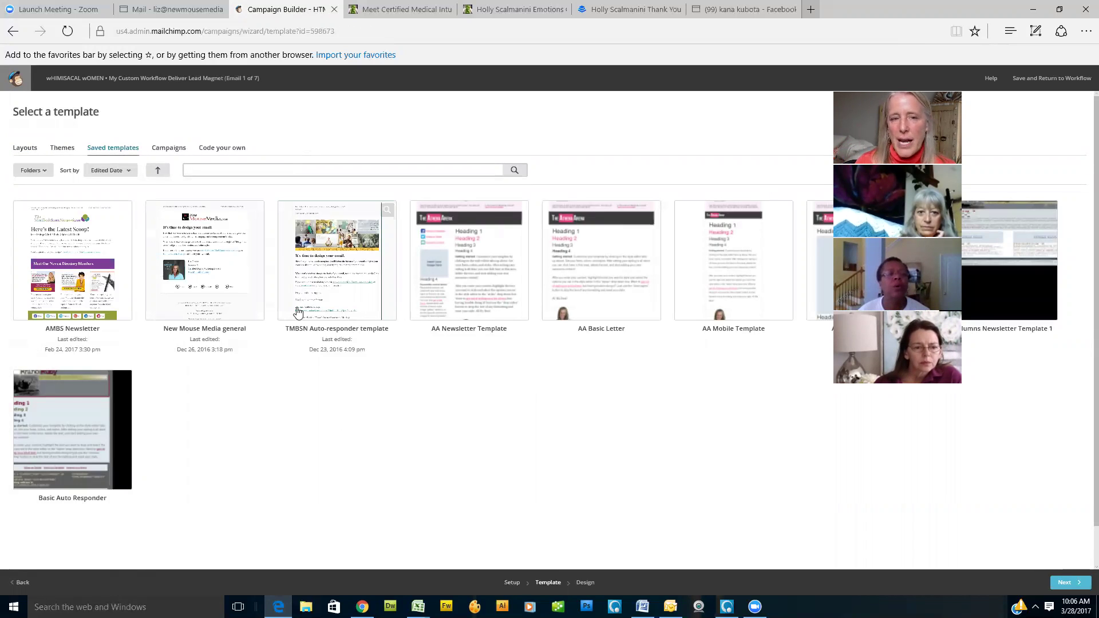
pyautogui.click(338, 250)
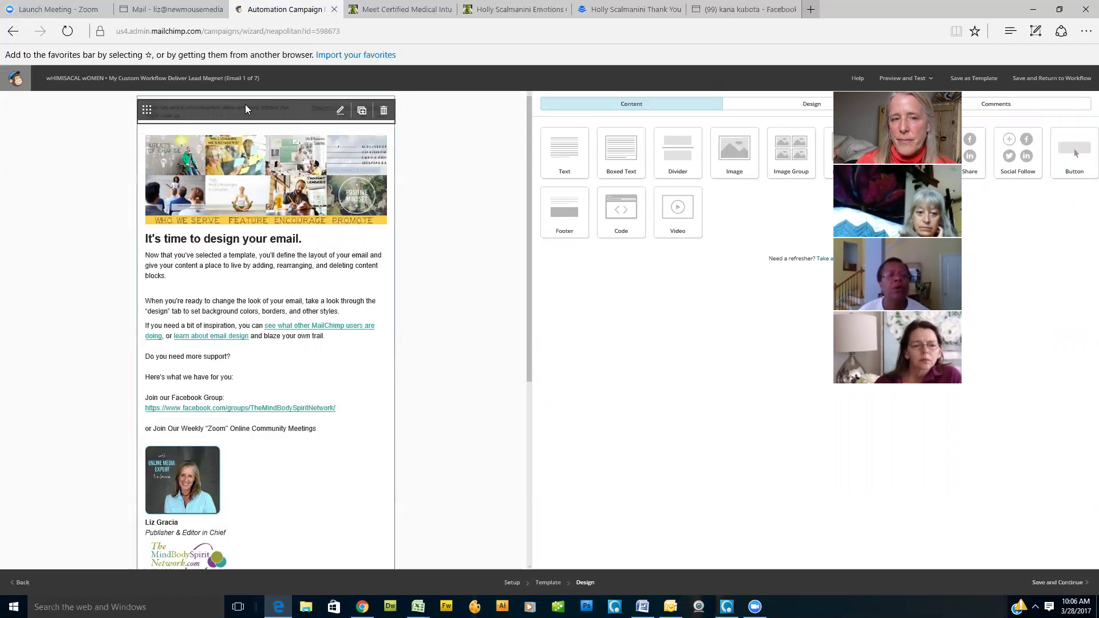
pyautogui.click(340, 111)
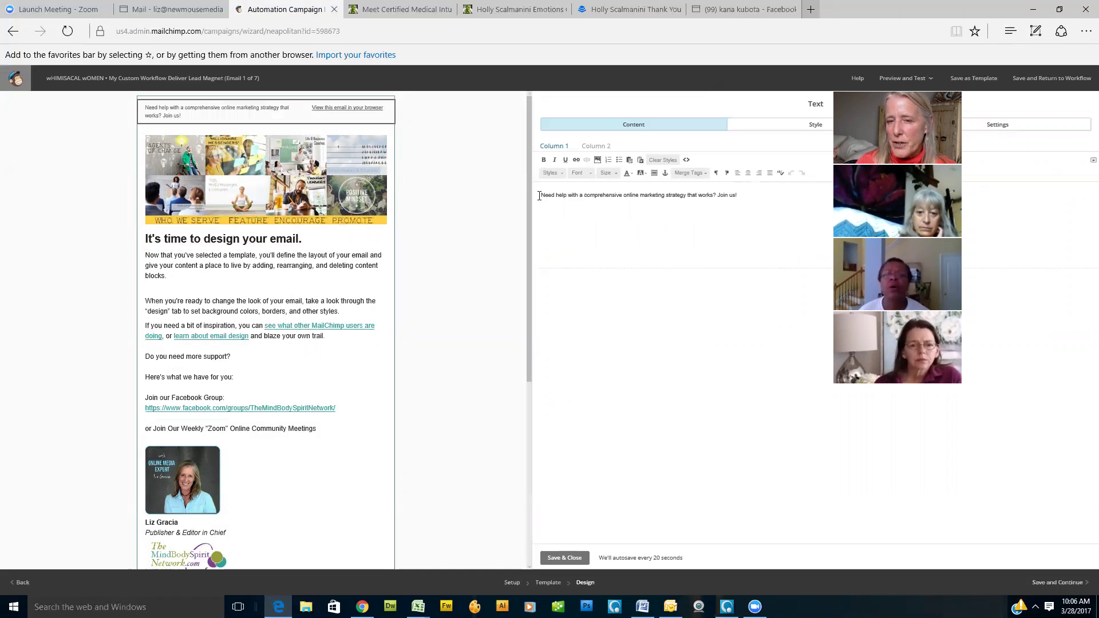
pyautogui.tripleClick(576, 196)
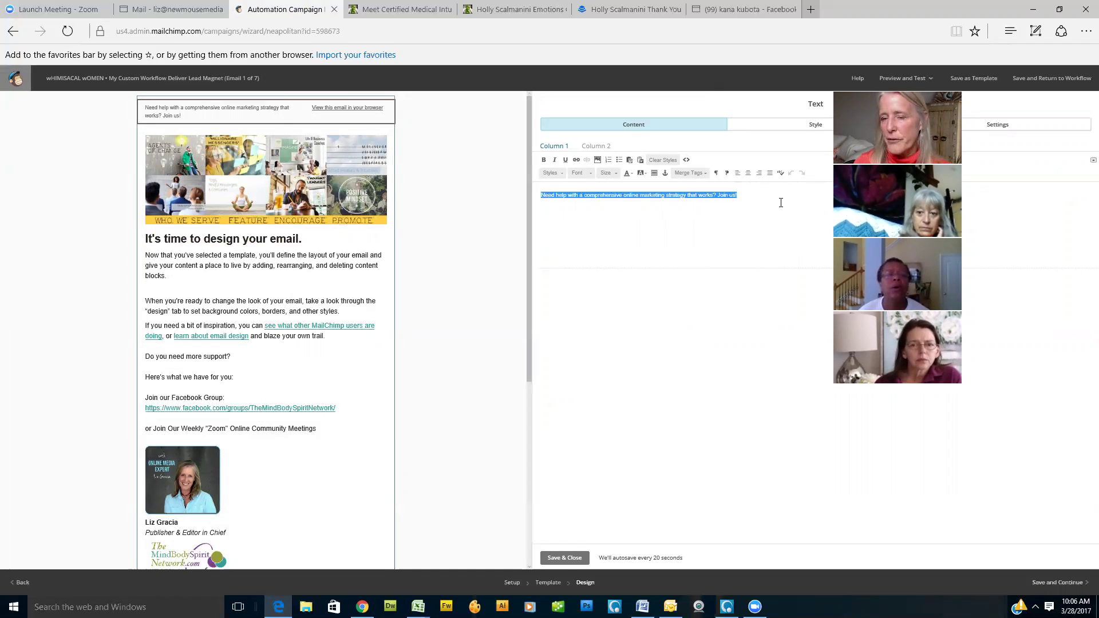
pyautogui.click(565, 558)
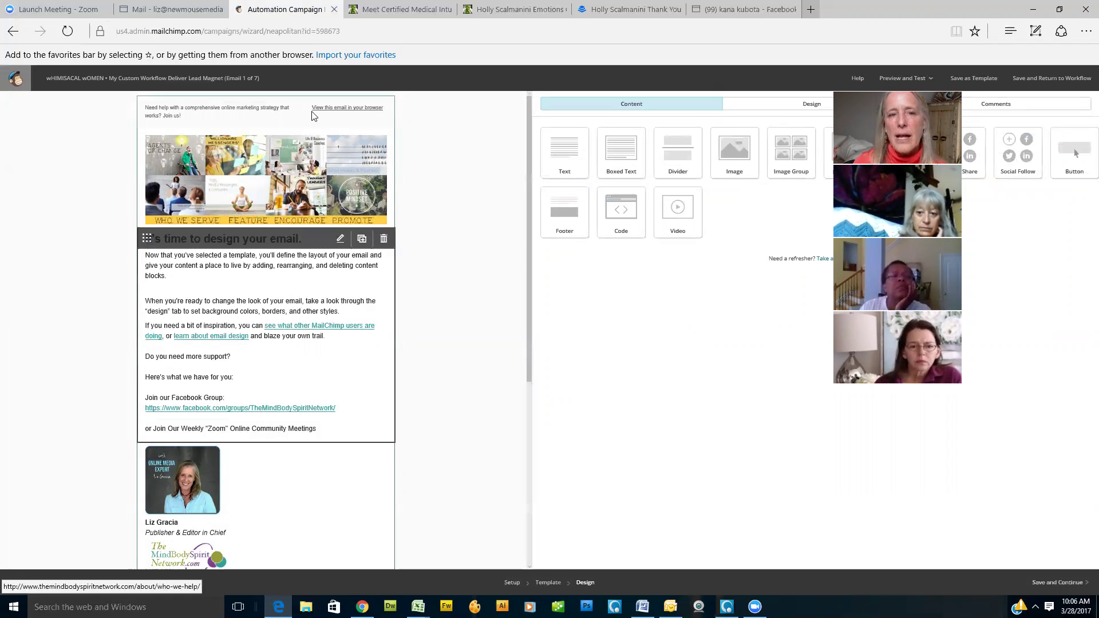
pyautogui.click(280, 179)
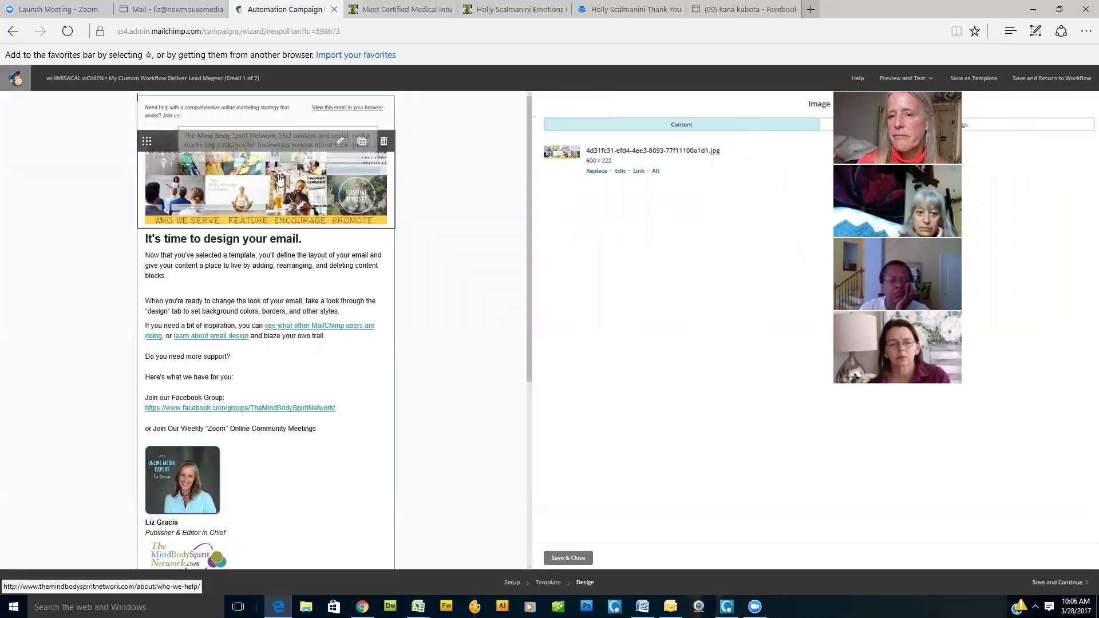
pyautogui.click(593, 171)
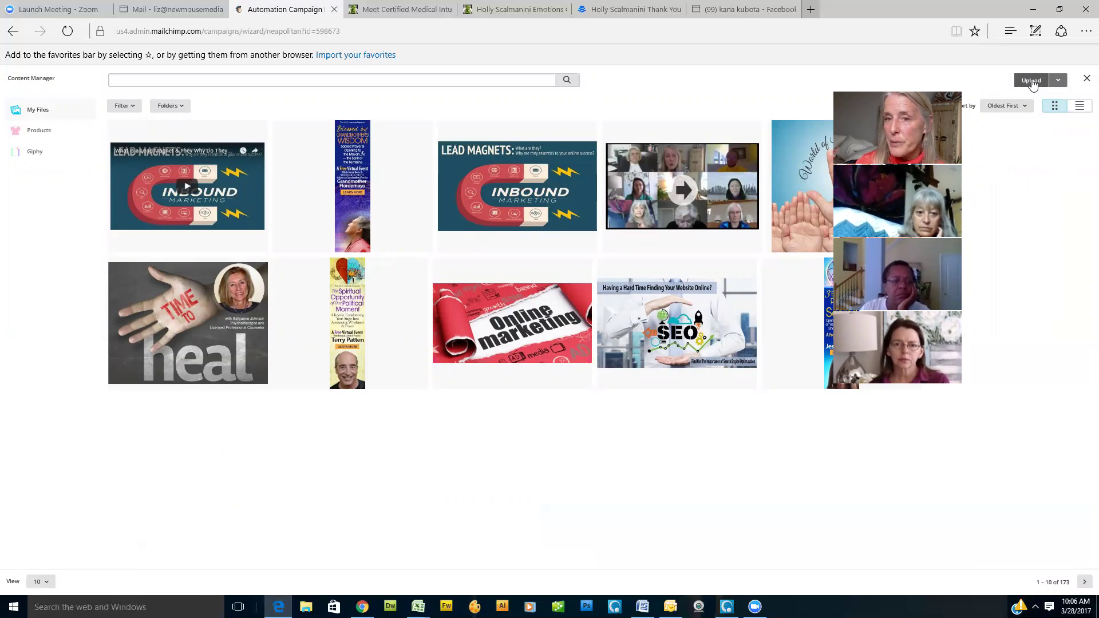
pyautogui.click(1086, 80)
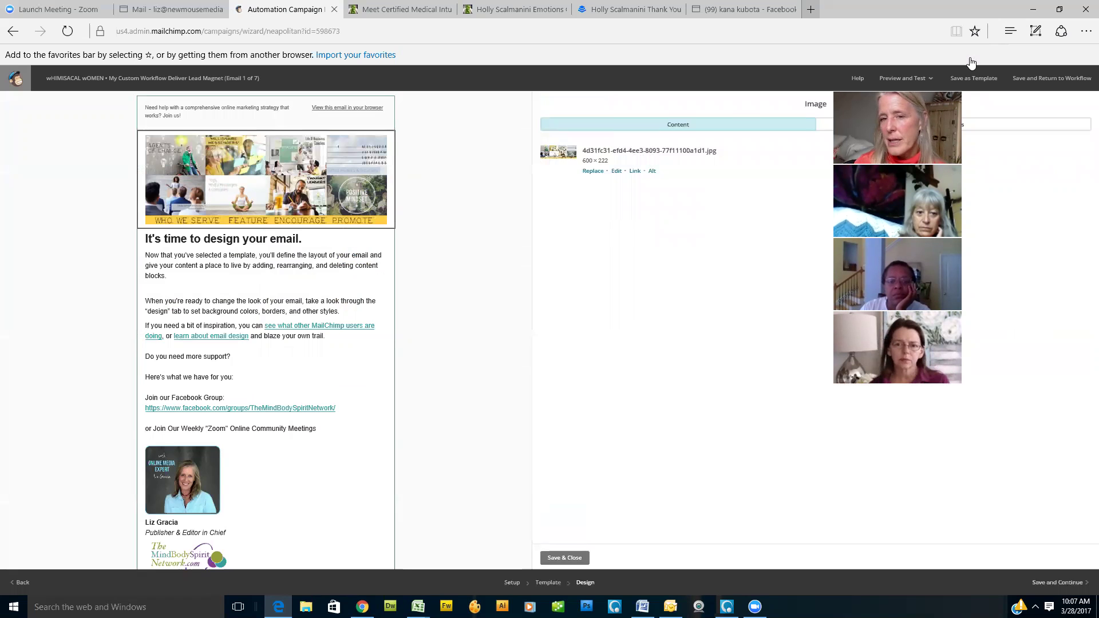
pyautogui.click(262, 300)
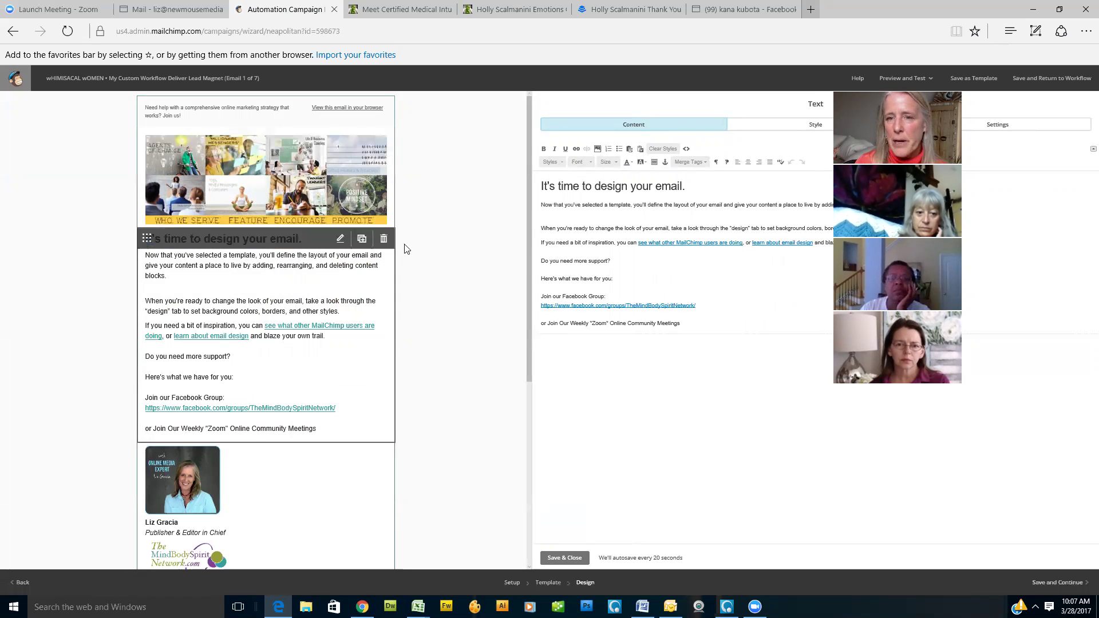
pyautogui.click(563, 558)
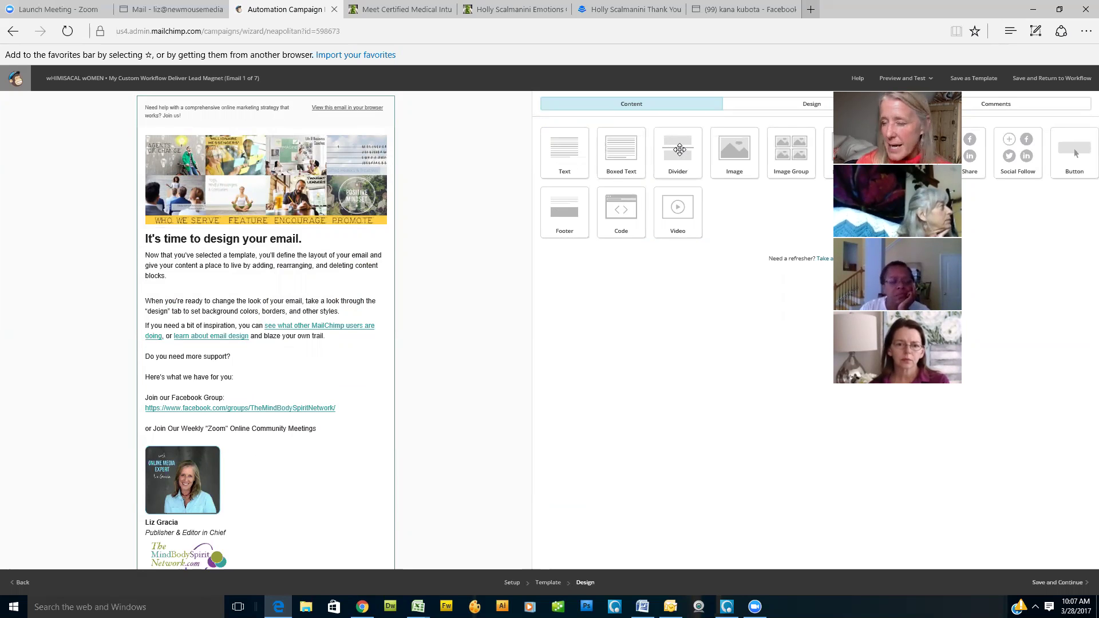
# Step: Insert a solid divider block above the signature photo and save it
pyautogui.moveTo(679, 163); pyautogui.dragTo(202, 427)
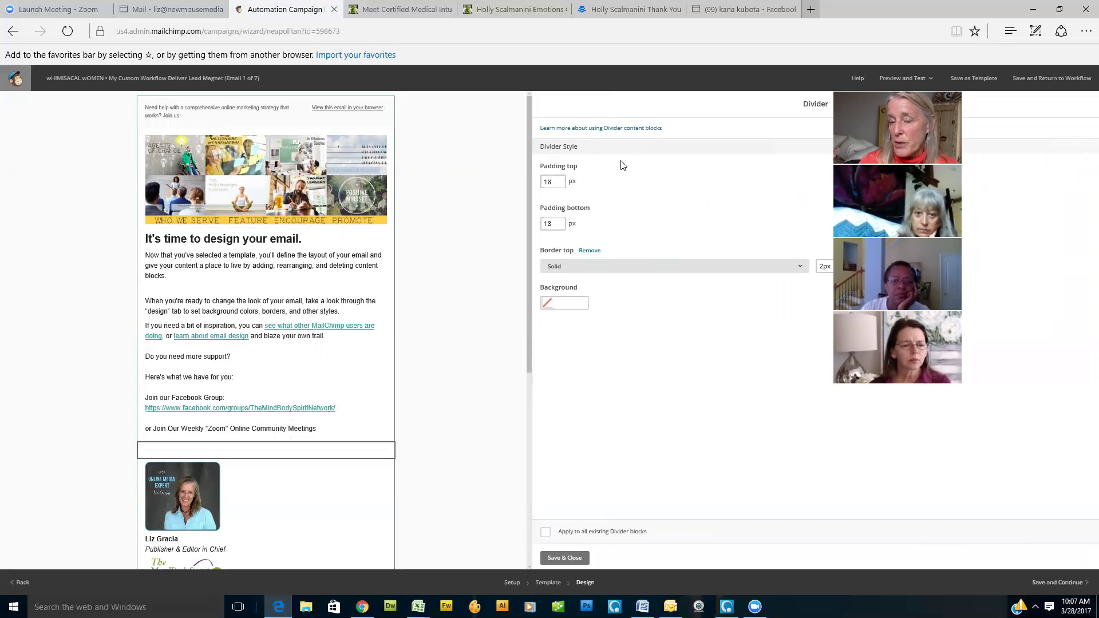
pyautogui.click(573, 559)
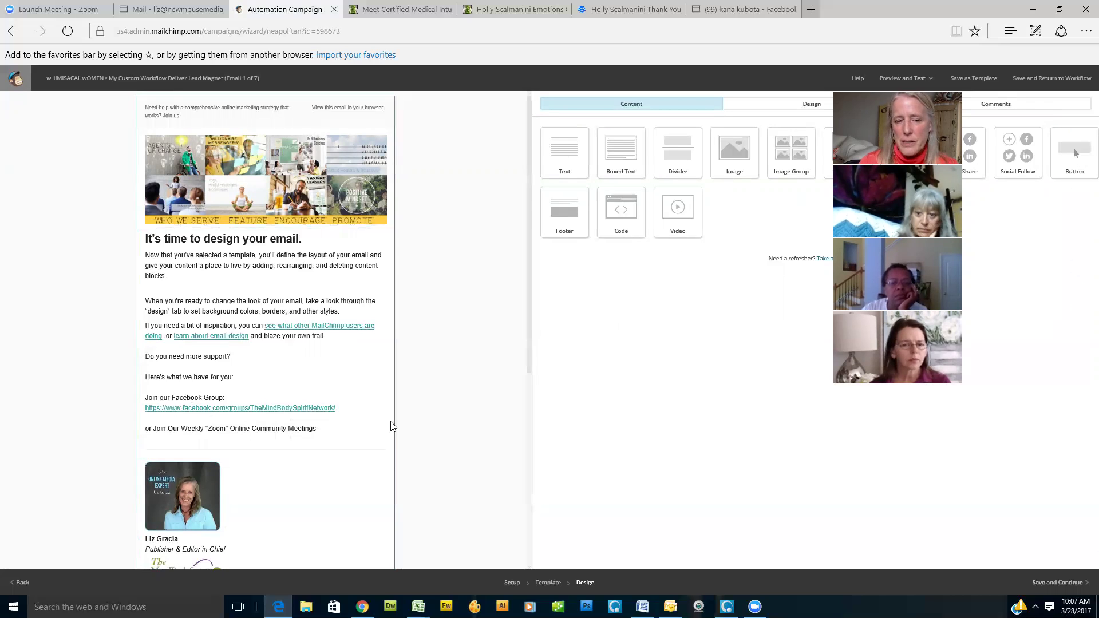
pyautogui.scroll(-2, 344, 351)
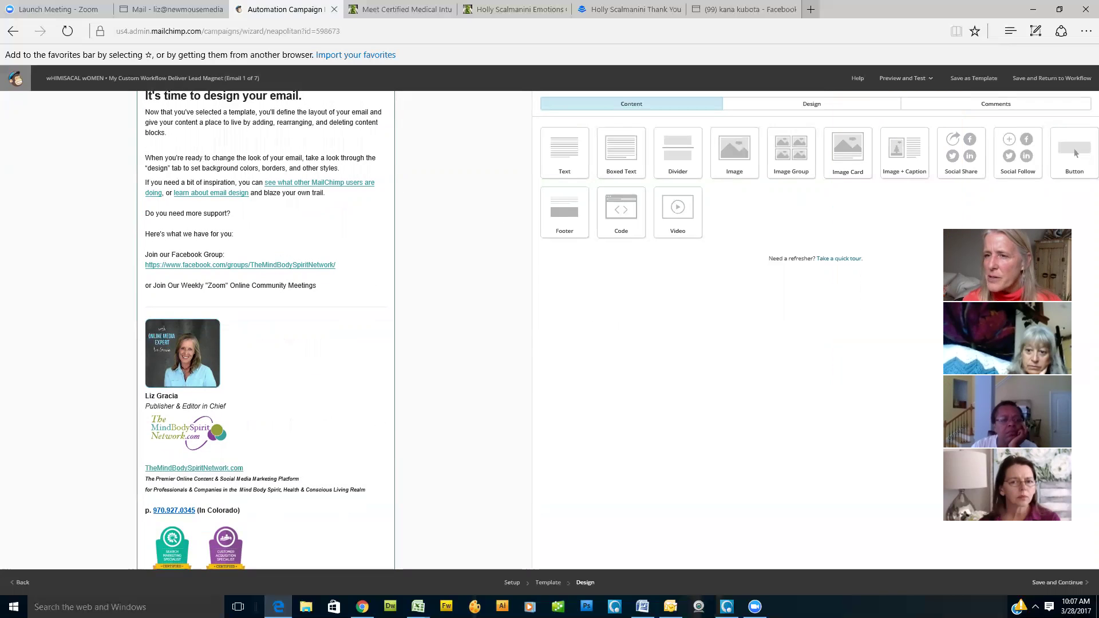
# Step: Add an image-with-caption block after the Zoom meetings line showing the Zoom meeting screenshot
pyautogui.moveTo(905, 153); pyautogui.dragTo(395, 355)
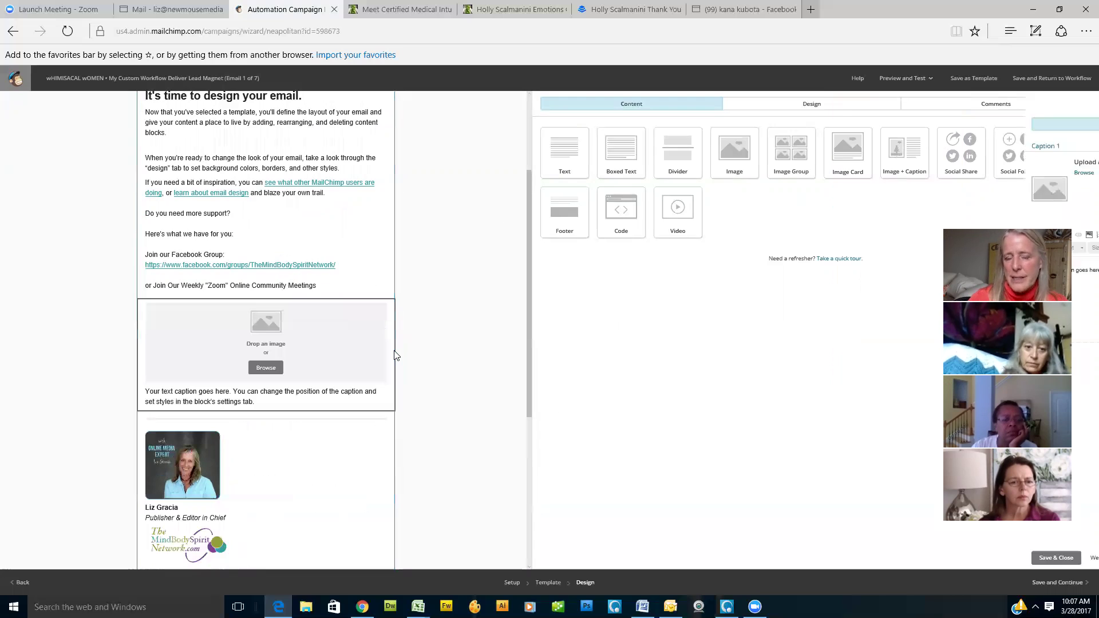
pyautogui.moveTo(284, 360)
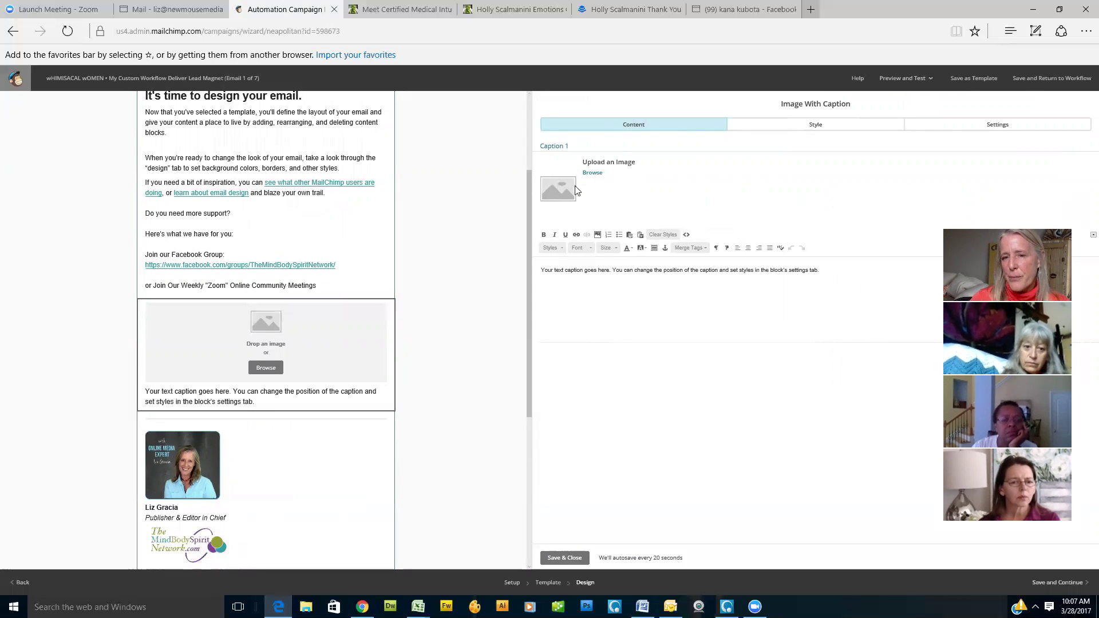
pyautogui.click(593, 173)
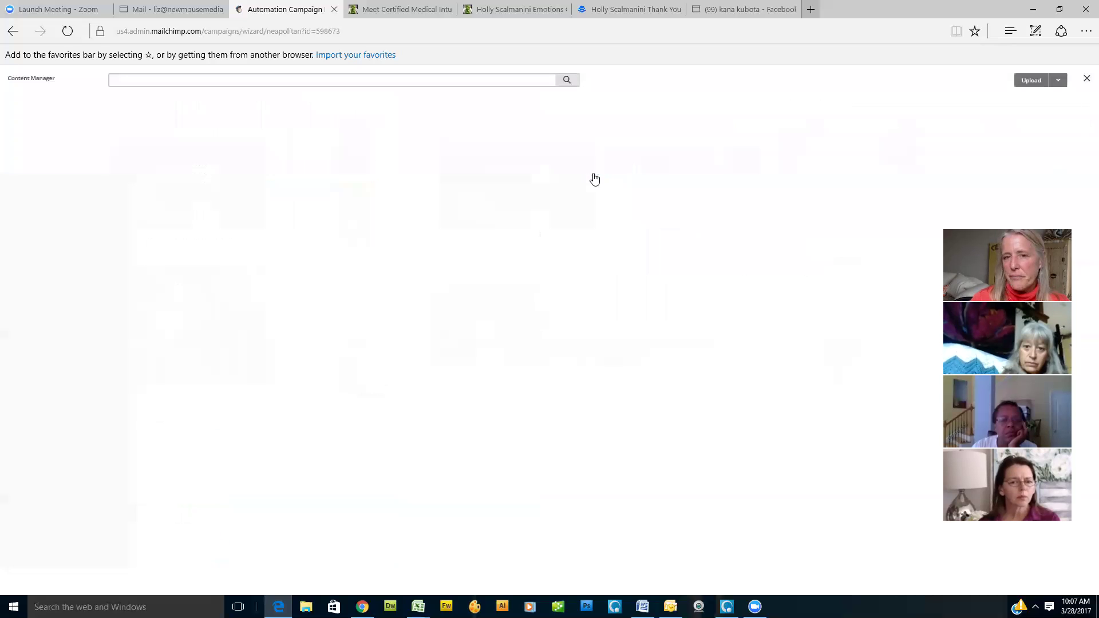
pyautogui.click(717, 223)
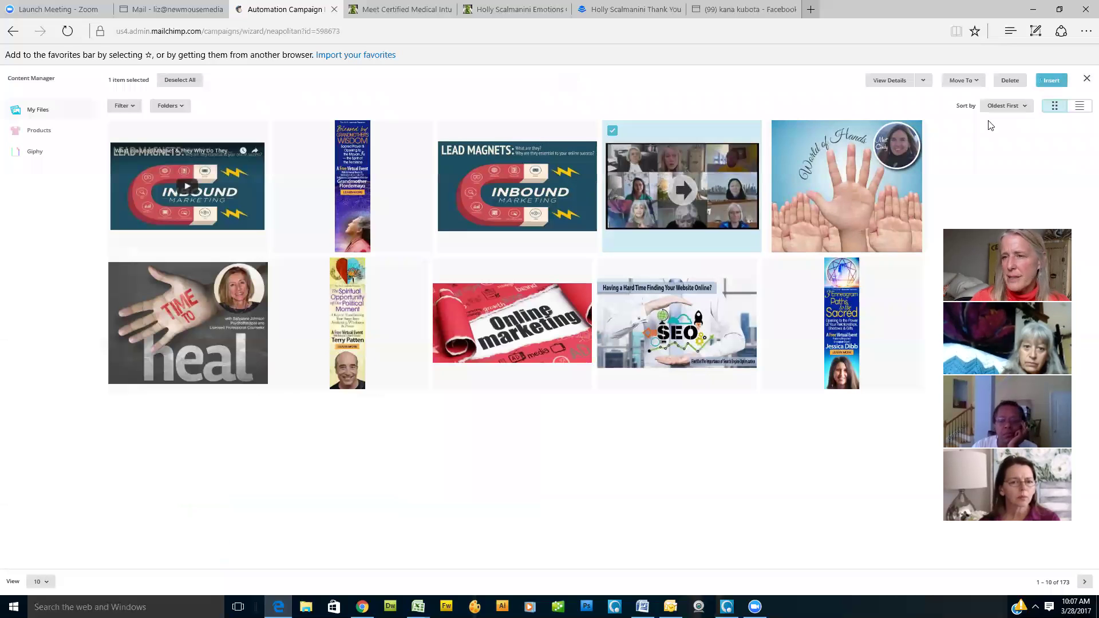
pyautogui.click(1054, 84)
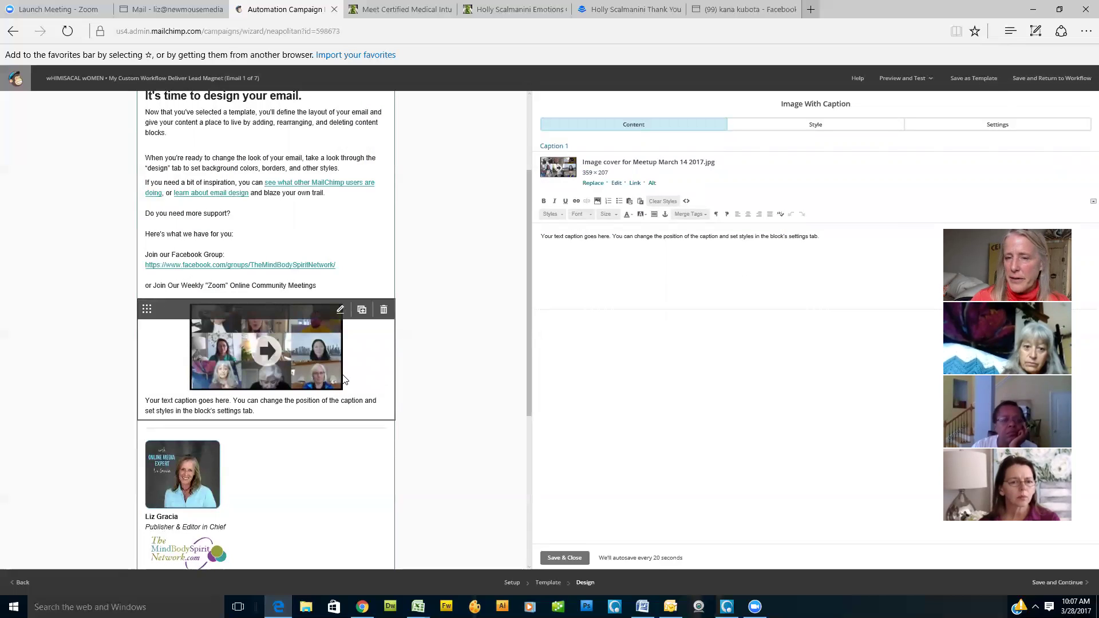
pyautogui.moveTo(542, 237); pyautogui.dragTo(846, 236)
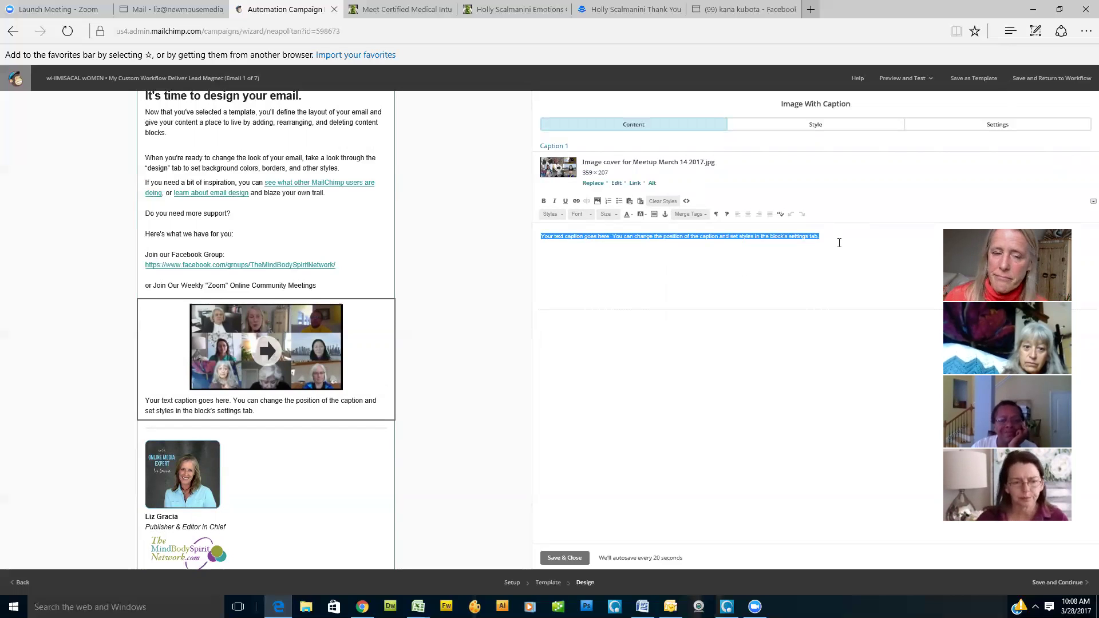
pyautogui.click(567, 559)
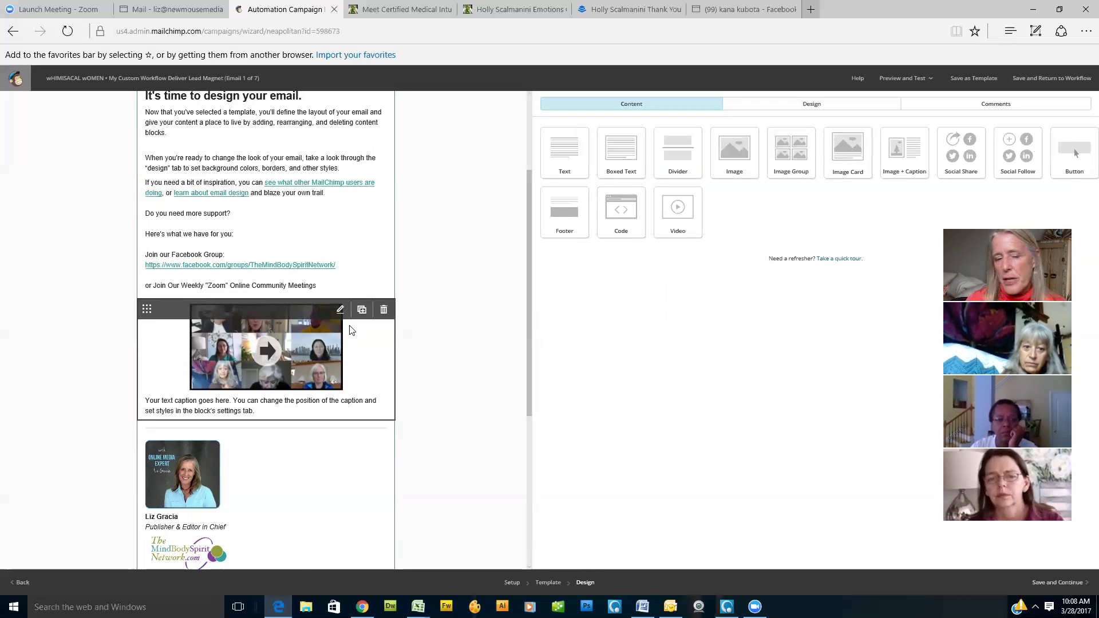
# Step: Drag the Zoom screenshot image-with-caption block up to sit right beneath the collage header
pyautogui.moveTo(143, 259); pyautogui.dragTo(124, 51)
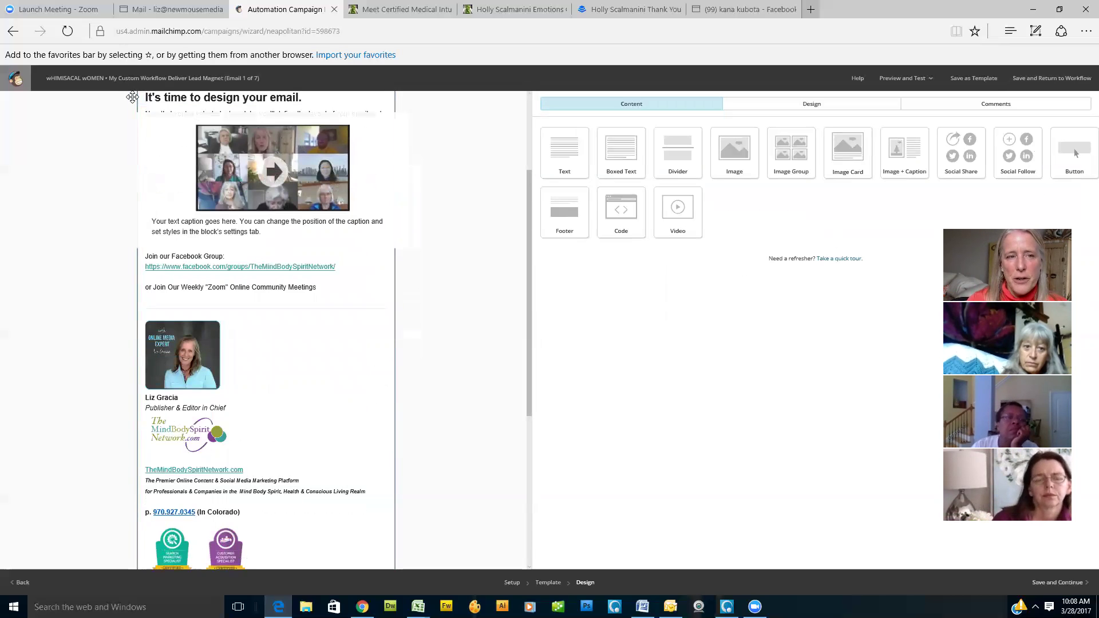
pyautogui.moveTo(132, 97); pyautogui.dragTo(134, 94)
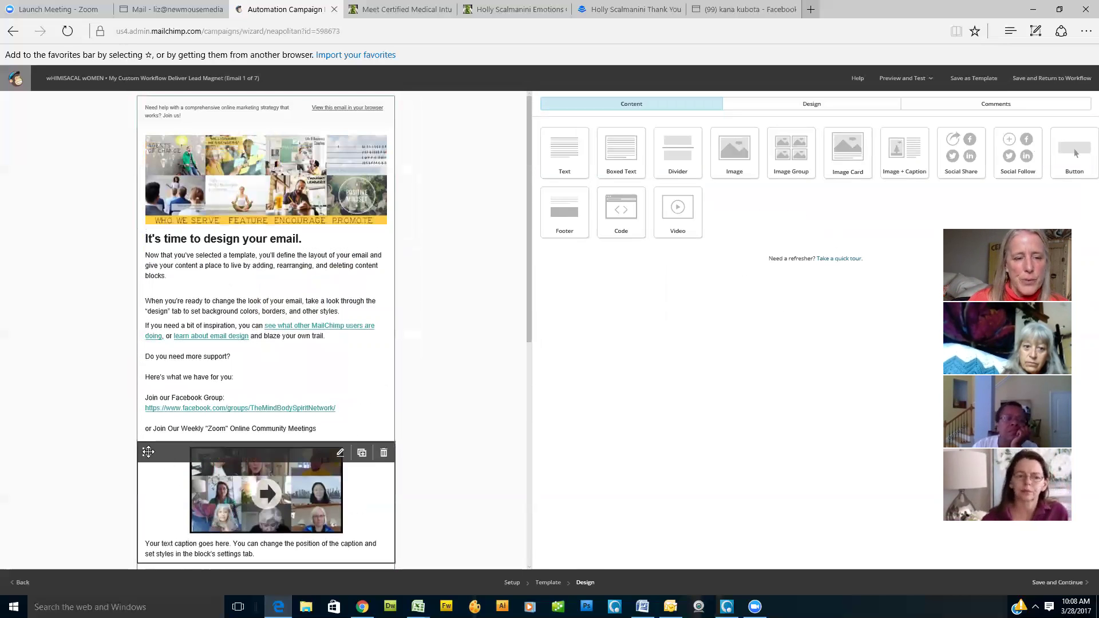
pyautogui.moveTo(146, 452); pyautogui.dragTo(166, 230)
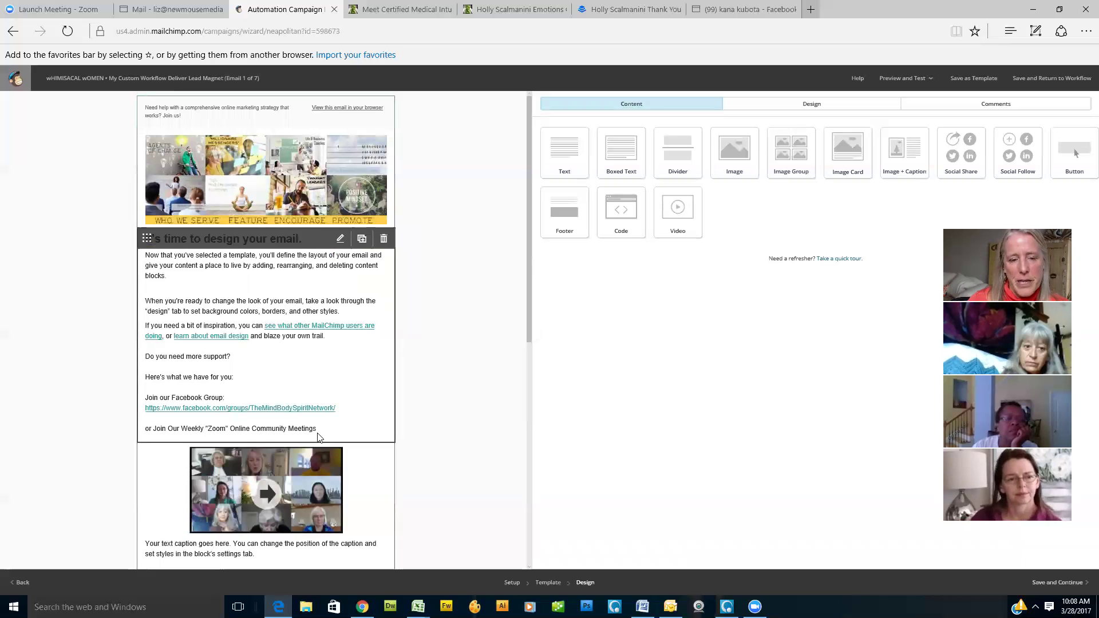
pyautogui.moveTo(145, 453)
pyautogui.moveTo(146, 297); pyautogui.dragTo(129, 94)
pyautogui.moveTo(200, 131); pyautogui.dragTo(130, 128)
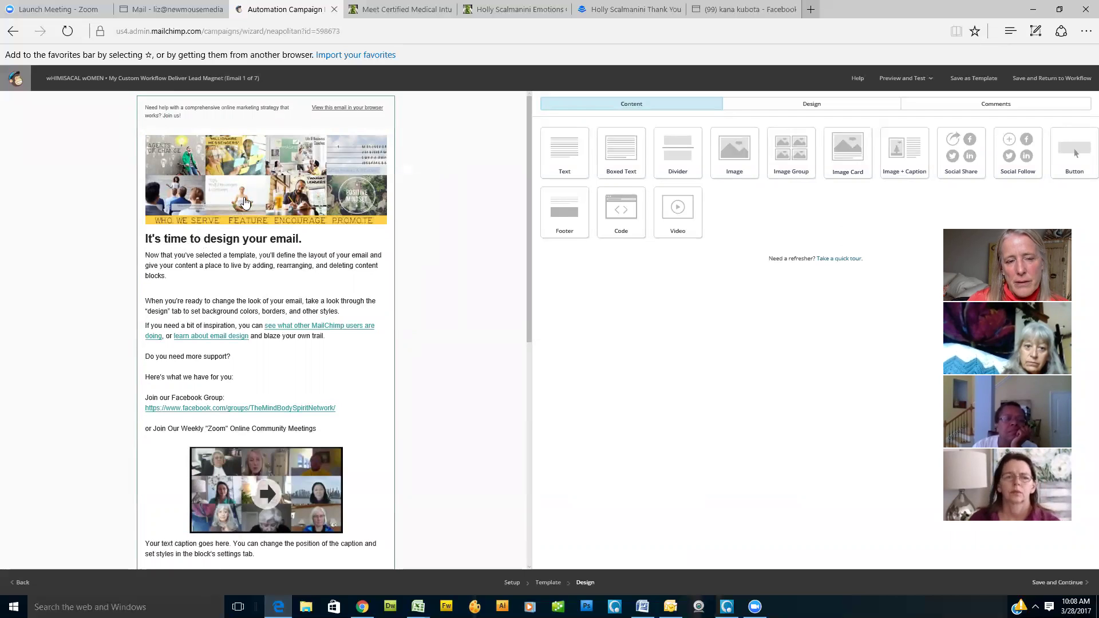
pyautogui.moveTo(145, 455); pyautogui.dragTo(155, 235)
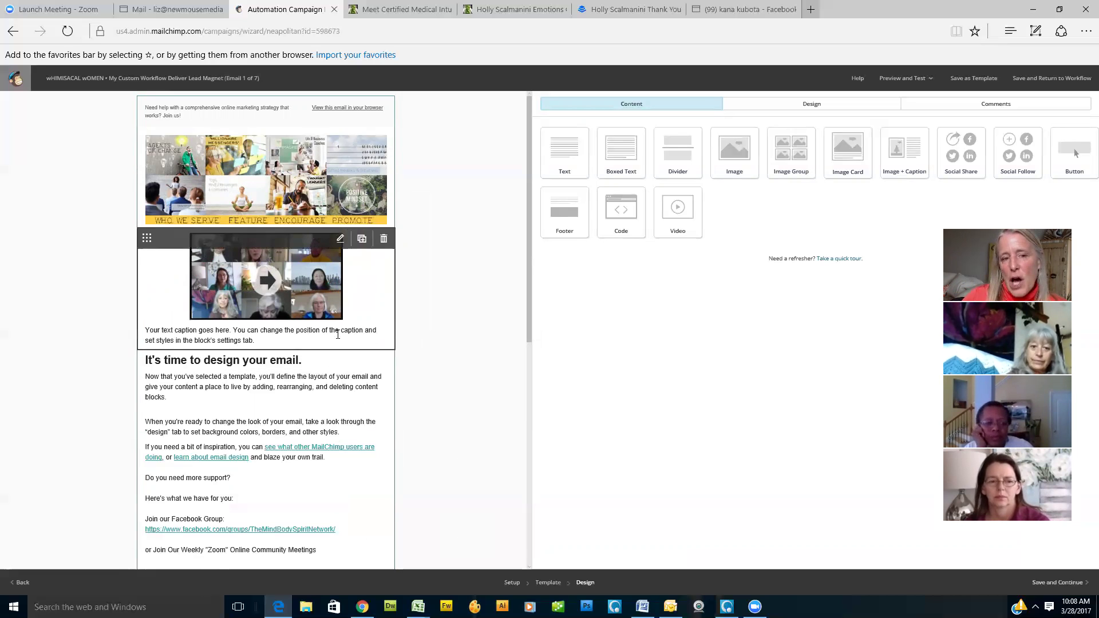
pyautogui.scroll(-8, 331, 310)
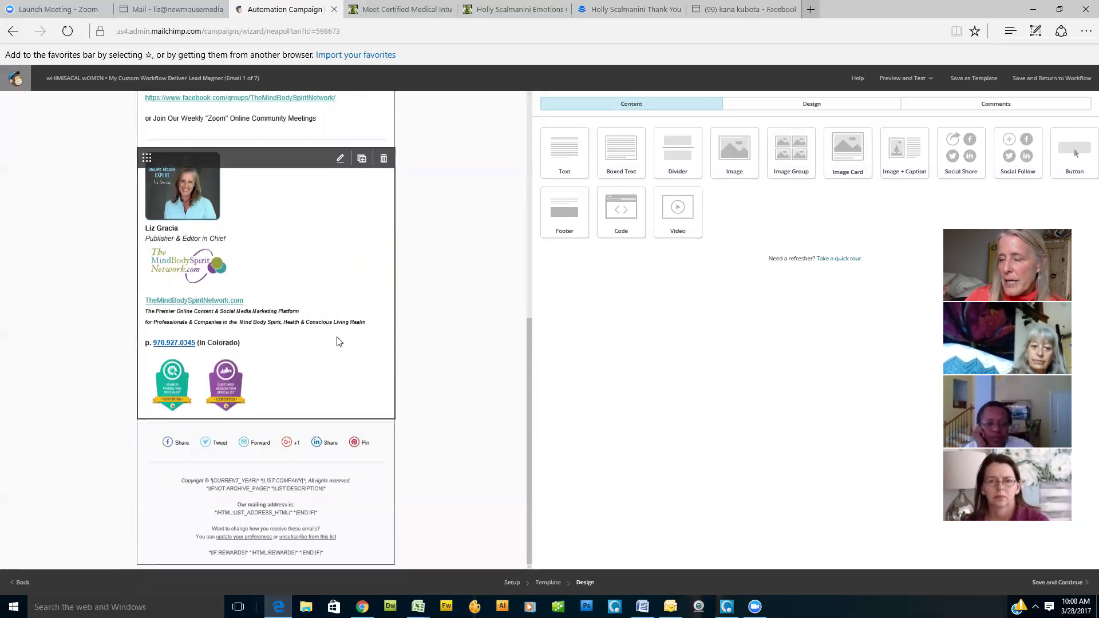
pyautogui.scroll(8, 337, 340)
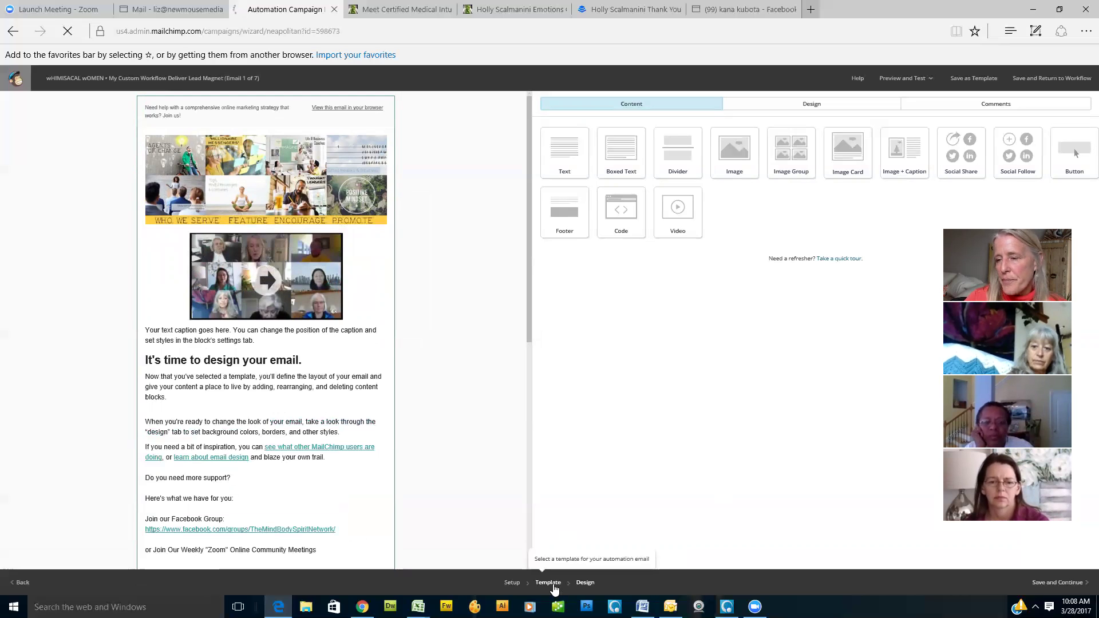
# Step: Switch the first email's template to the 1 Column layout, confirming the change
pyautogui.click(549, 583)
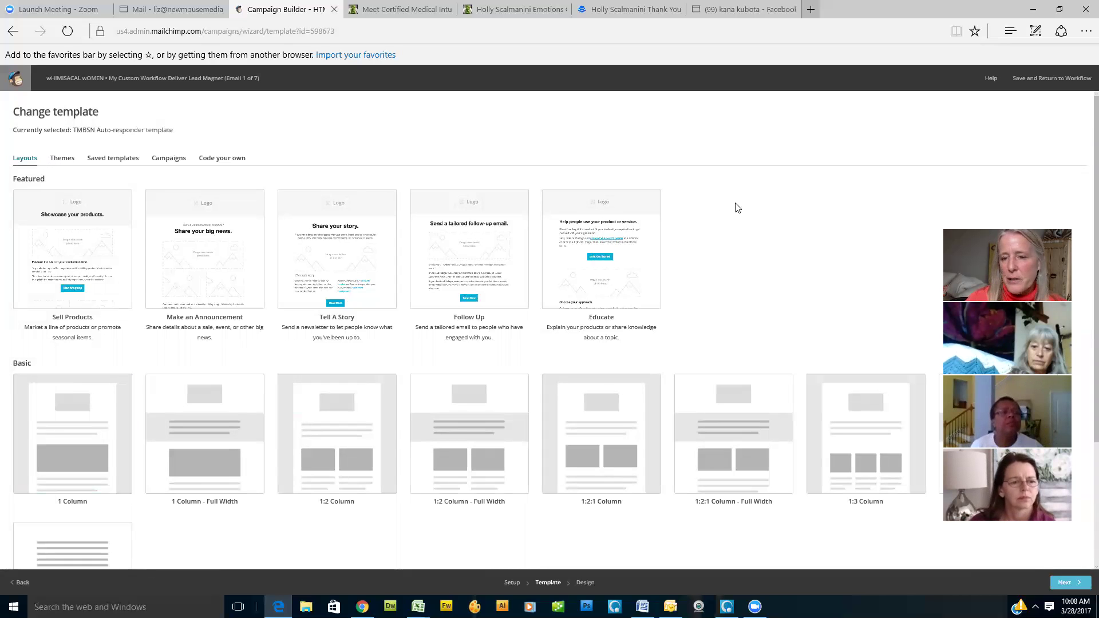
pyautogui.scroll(-3, 738, 208)
pyautogui.moveTo(81, 319)
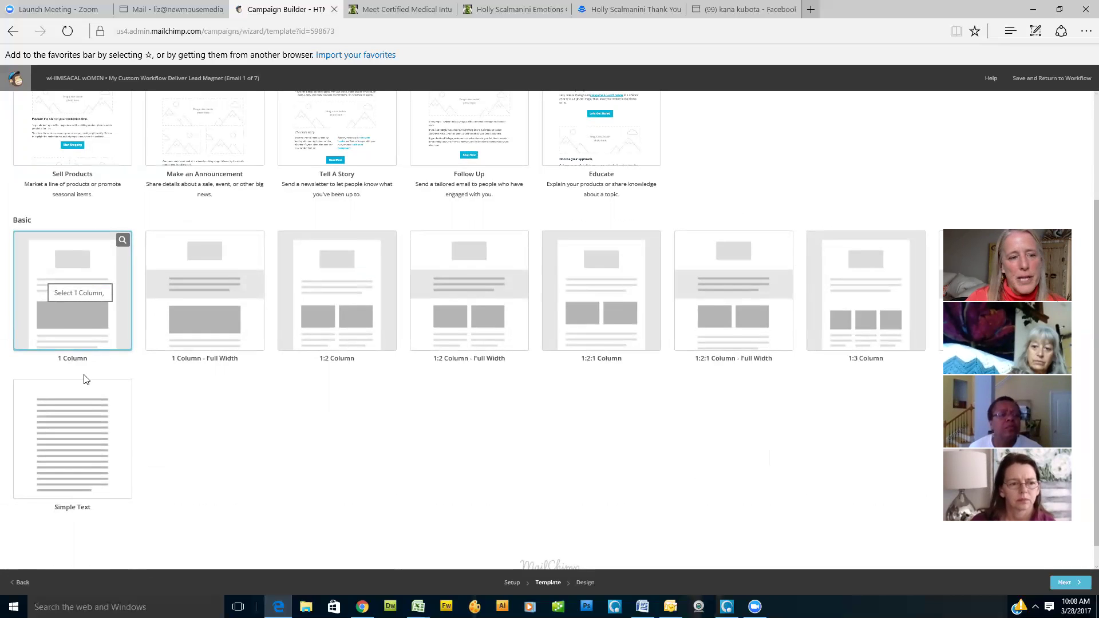
pyautogui.click(85, 295)
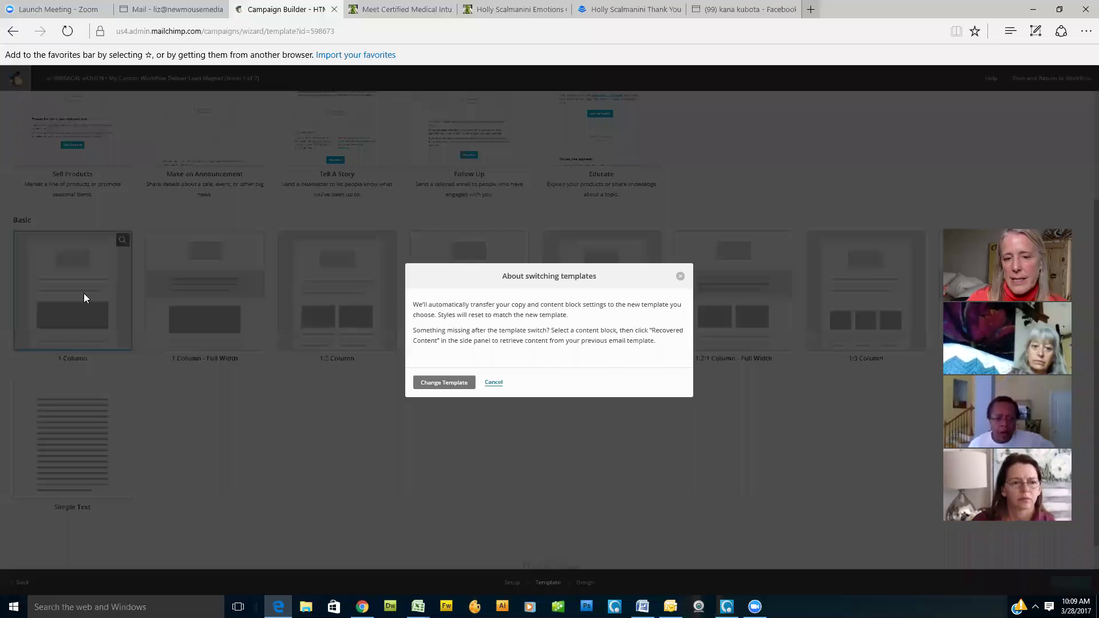
pyautogui.click(448, 383)
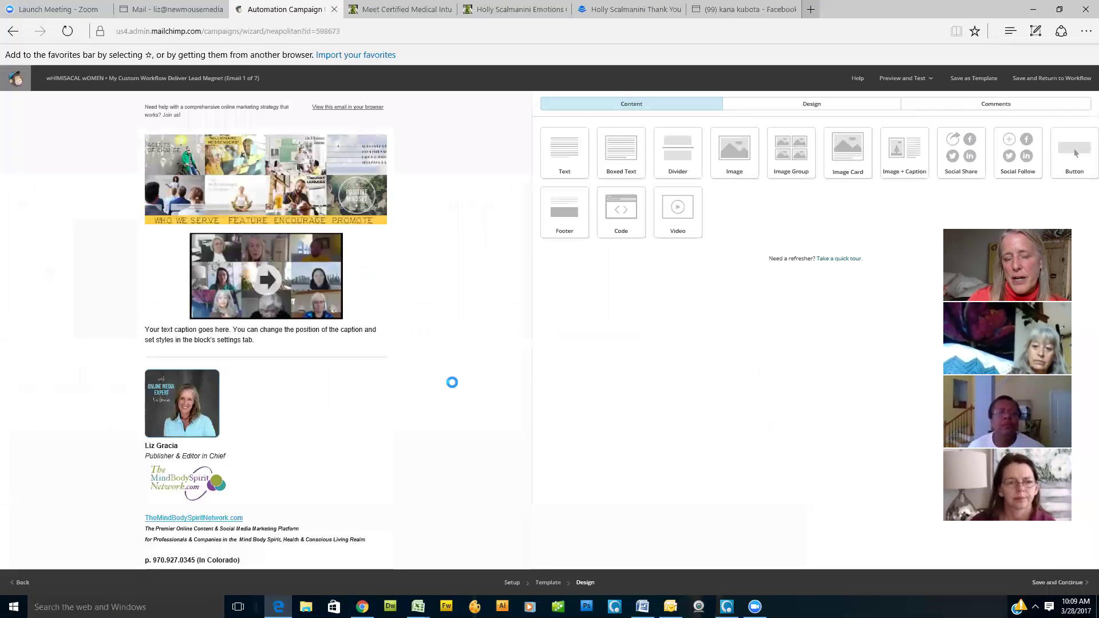
pyautogui.scroll(-4, 368, 417)
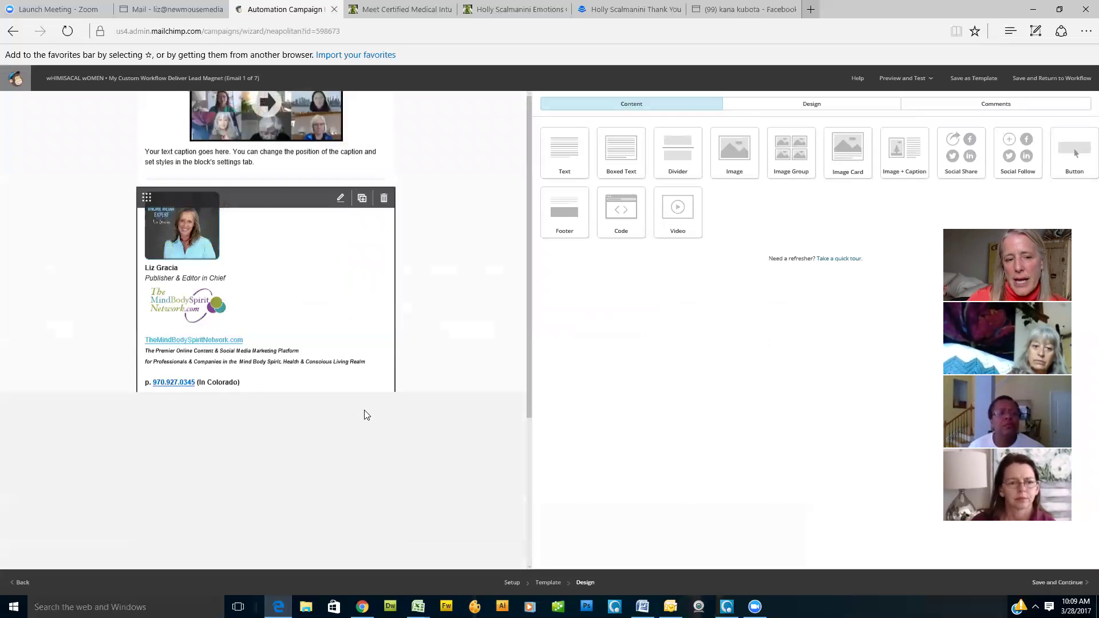
pyautogui.scroll(4, 366, 415)
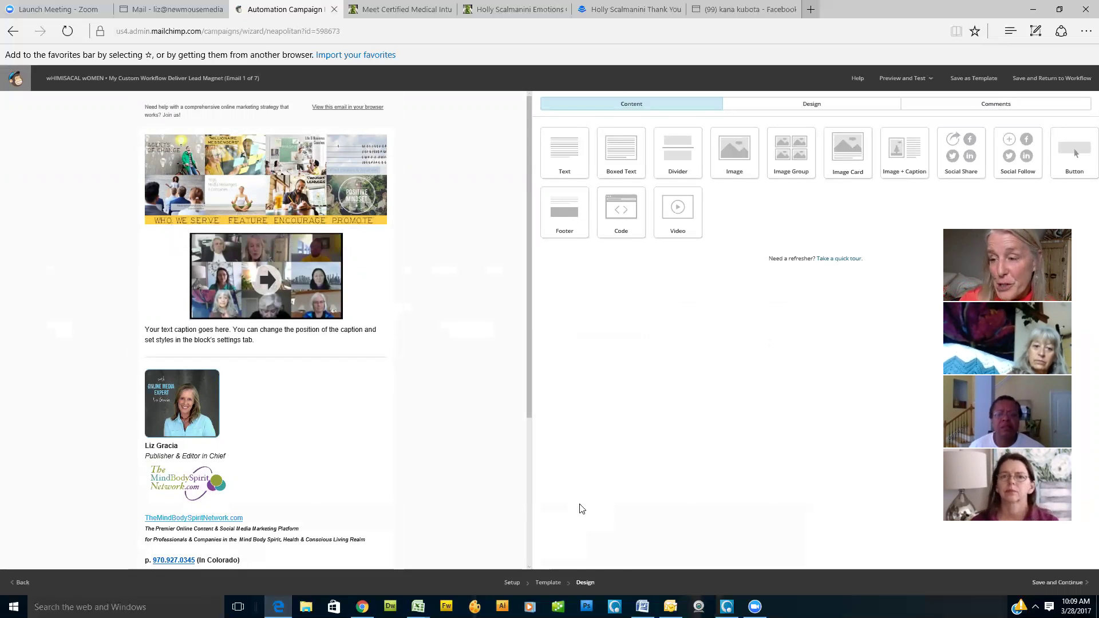
pyautogui.click(542, 583)
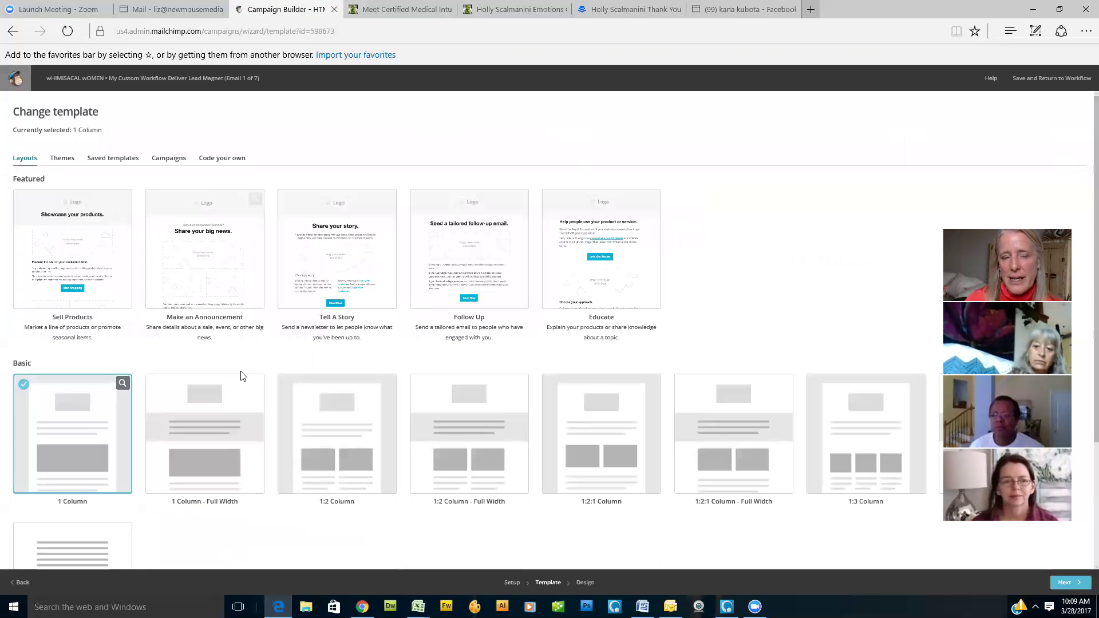
pyautogui.scroll(-2, 229, 275)
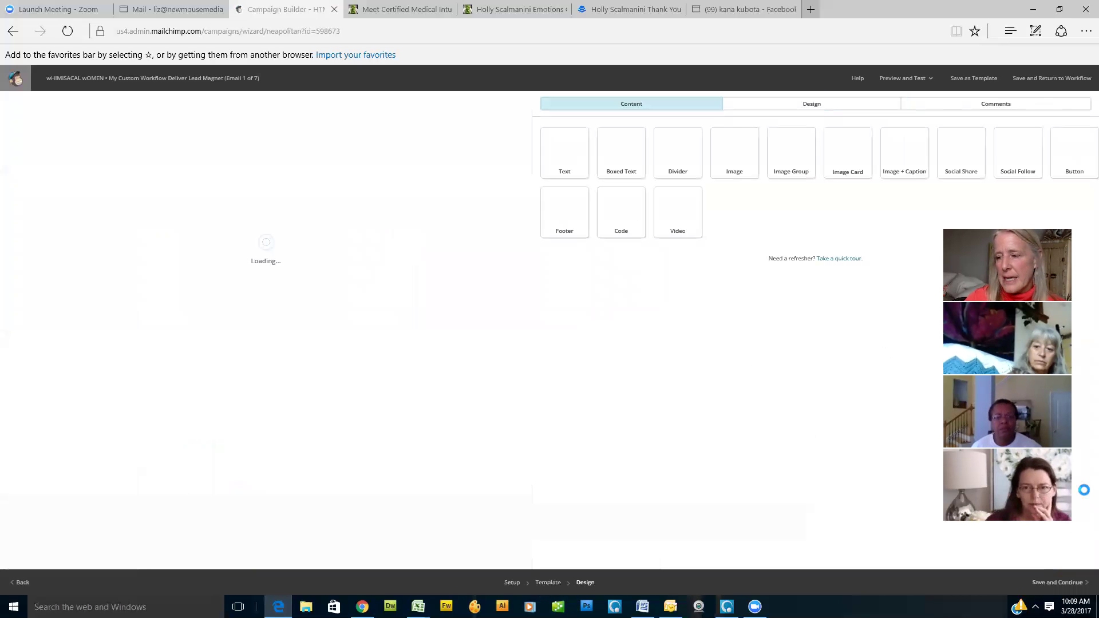
# Step: Continue with the 1 Column template and open the workflow's Confirm checklist
pyautogui.click(1058, 582)
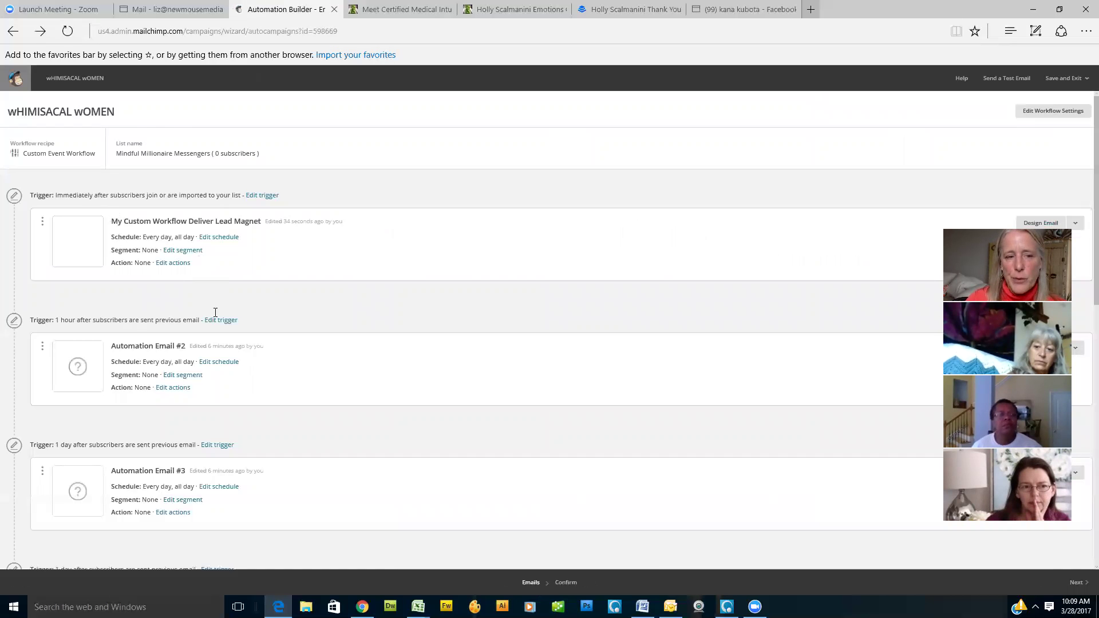
pyautogui.scroll(-10, 216, 312)
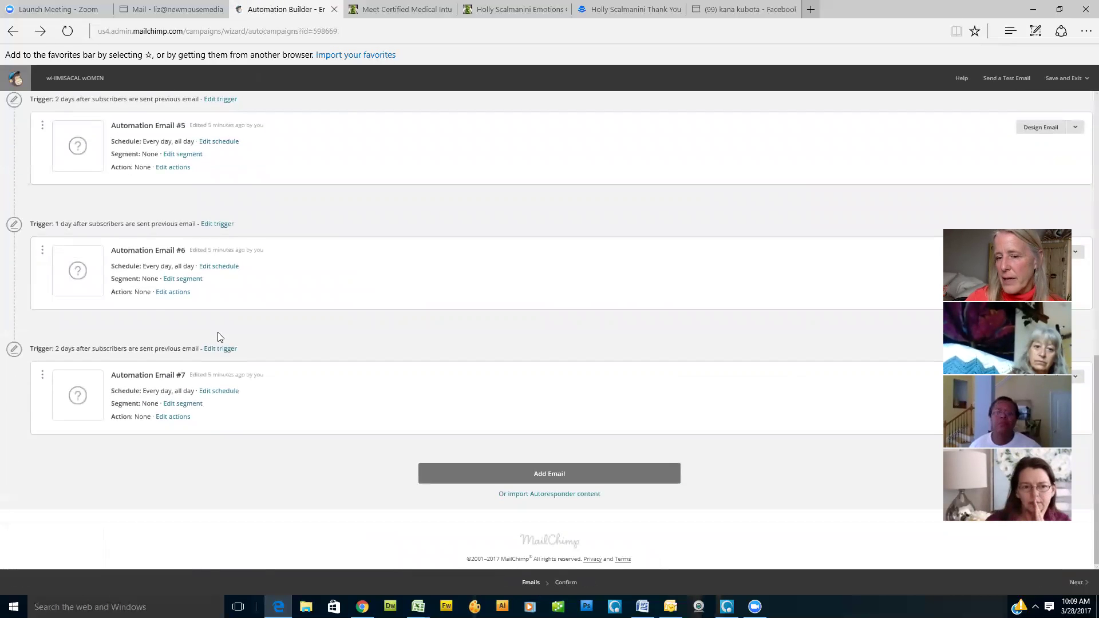
pyautogui.scroll(10, 218, 337)
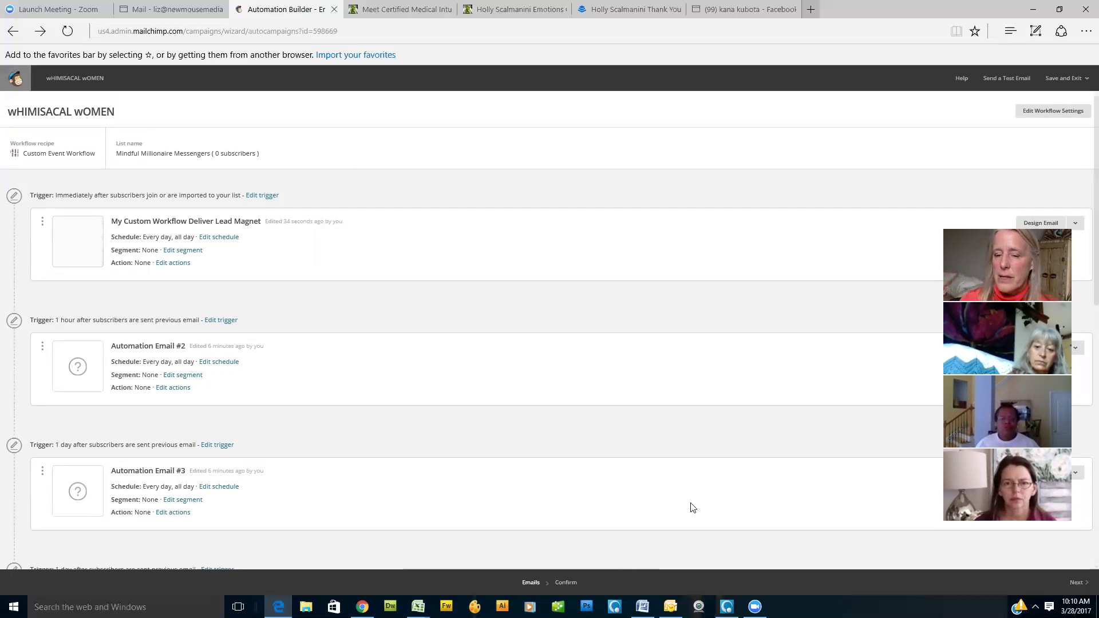
pyautogui.click(569, 585)
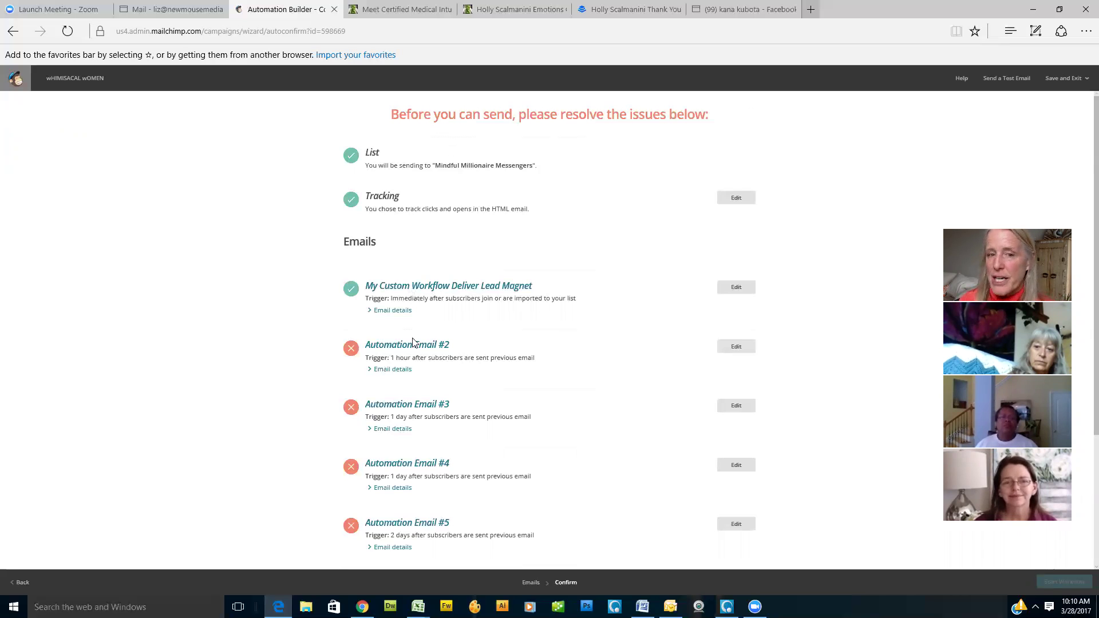
# Step: Exit to the Automation list without starting, leaving wHIMISACAL wOMEN as a 7-email draft
pyautogui.scroll(-3, 431, 288)
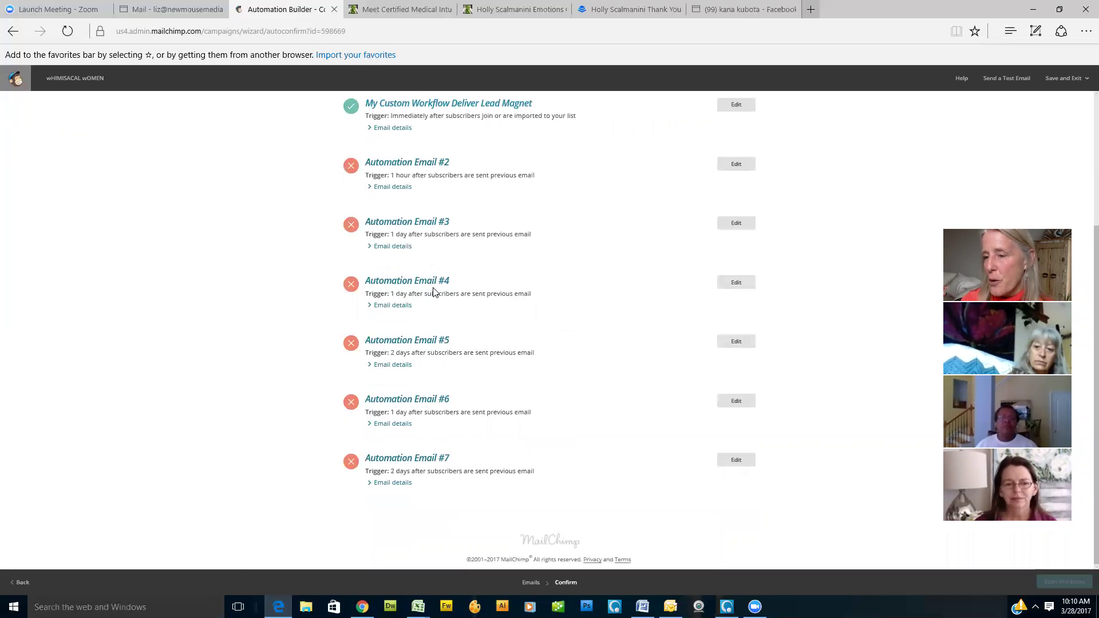
pyautogui.scroll(2, 433, 292)
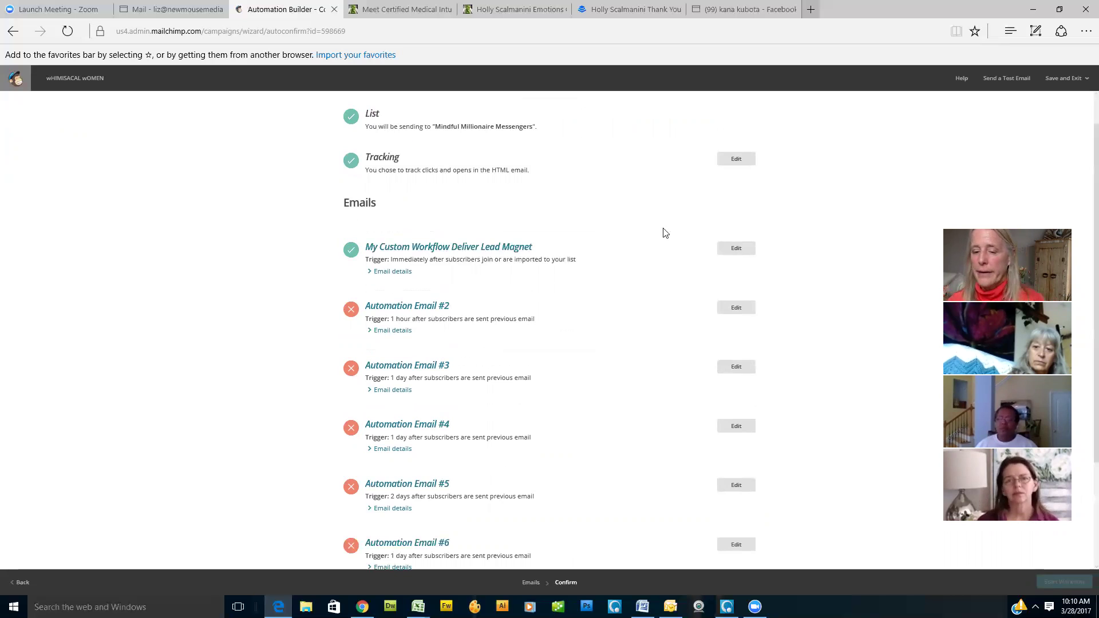
pyautogui.scroll(-2, 723, 452)
pyautogui.scroll(-1, 1082, 81)
pyautogui.click(1084, 79)
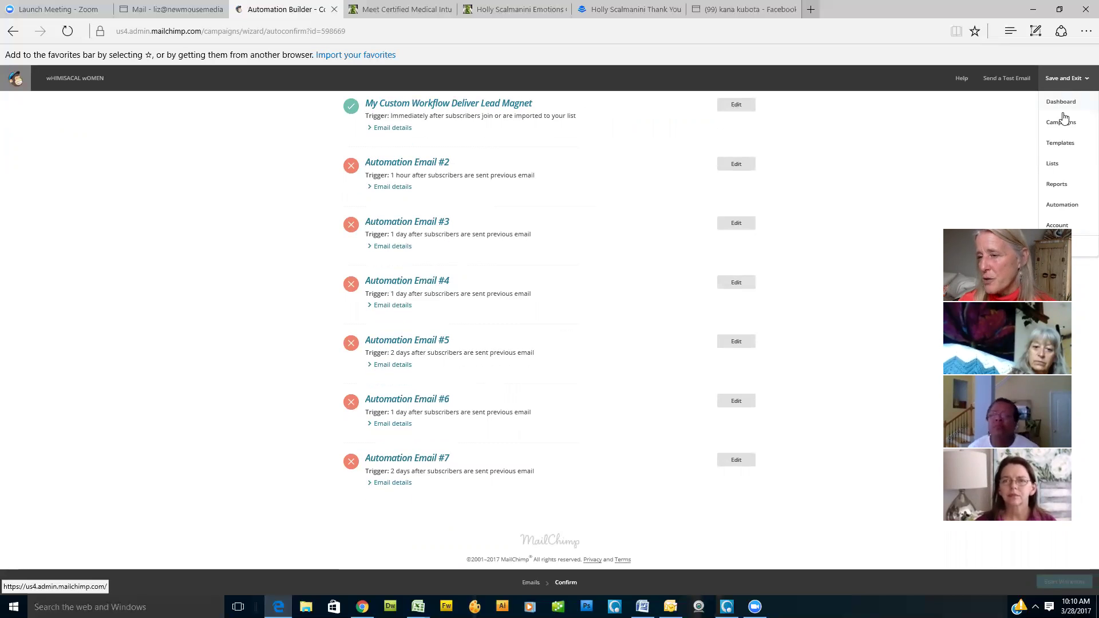
pyautogui.click(1061, 206)
pyautogui.click(470, 373)
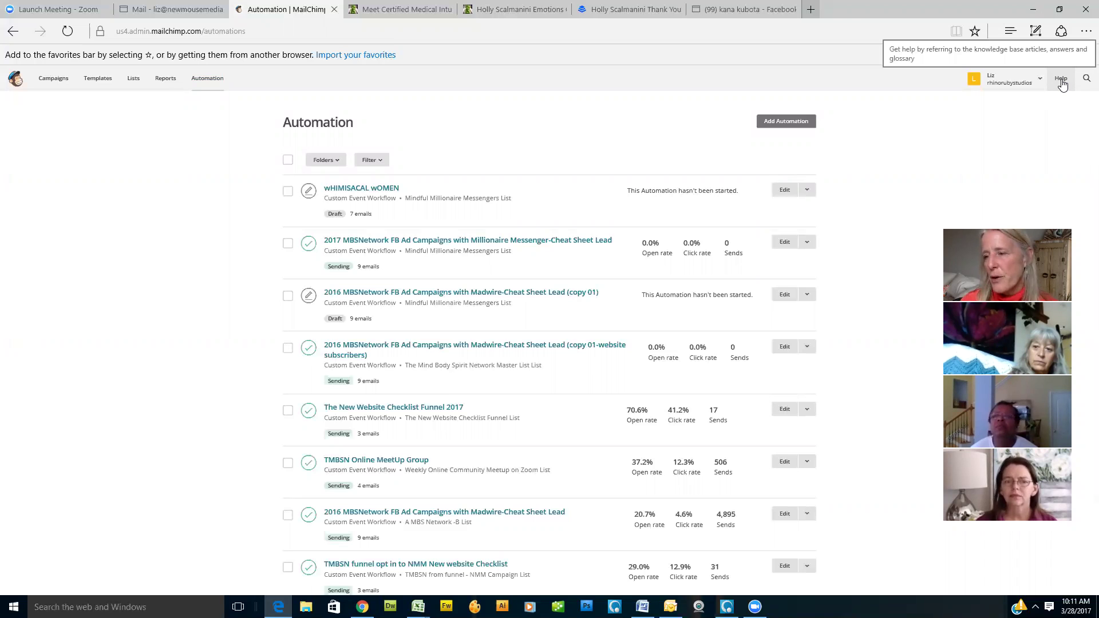
pyautogui.scroll(-4, 522, 349)
pyautogui.scroll(4, 519, 350)
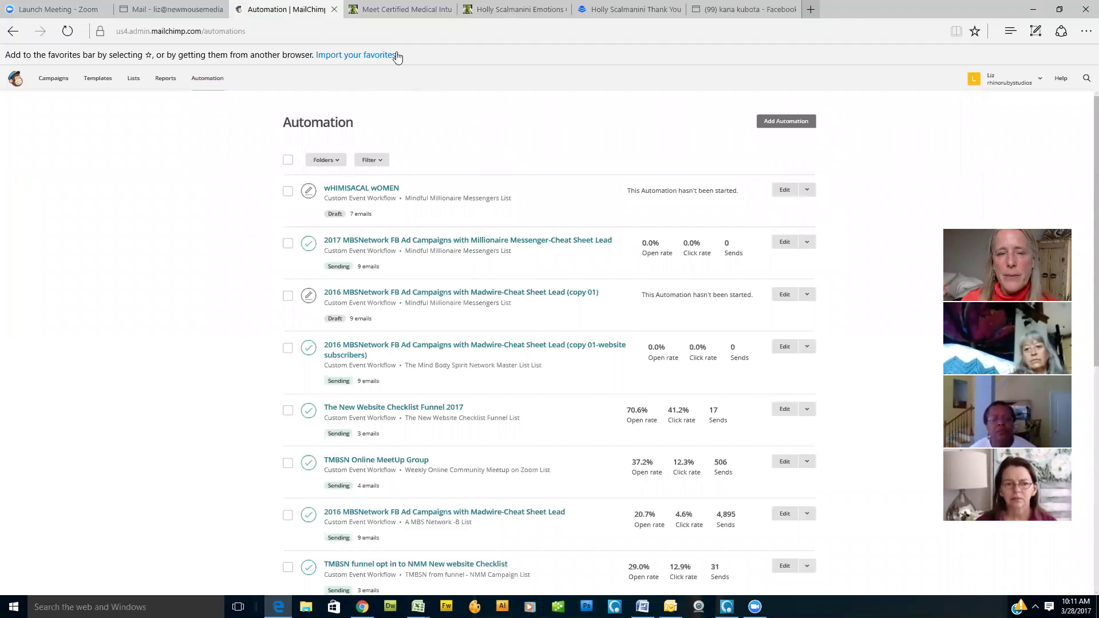